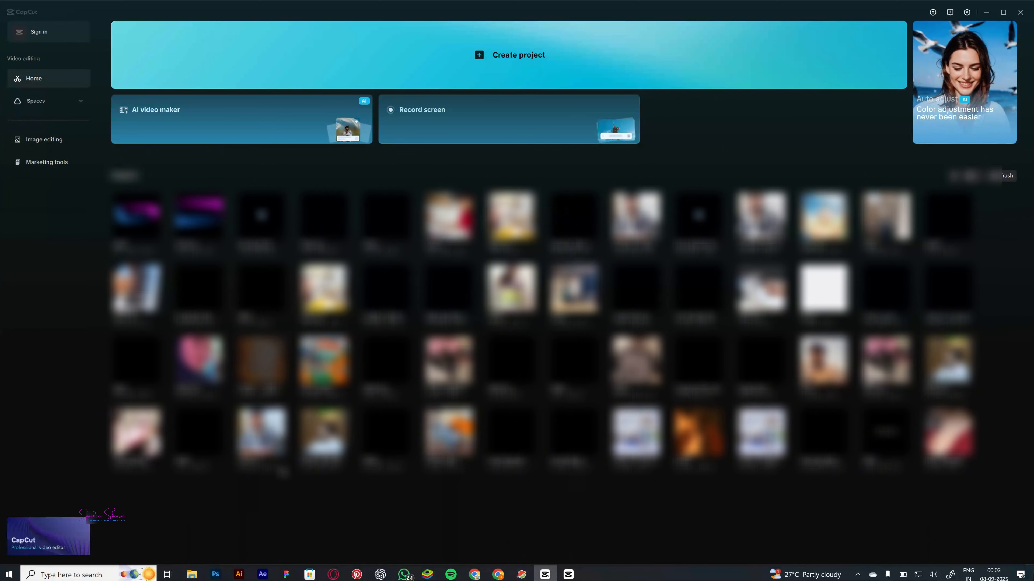
Step: Look through the Downloads folder in File Explorer and switch back to CapCut
key("super+e")
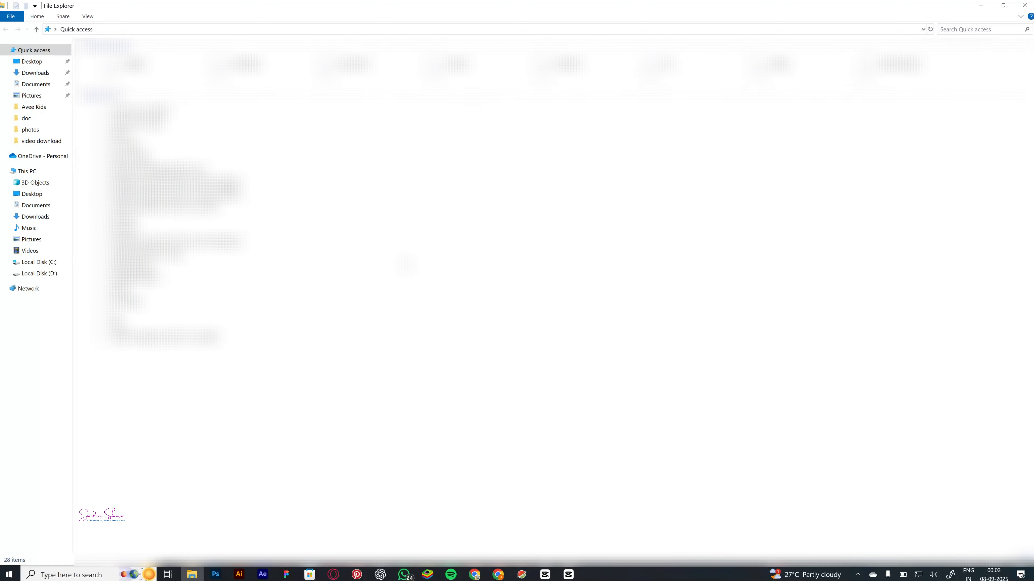
left_click(39, 73)
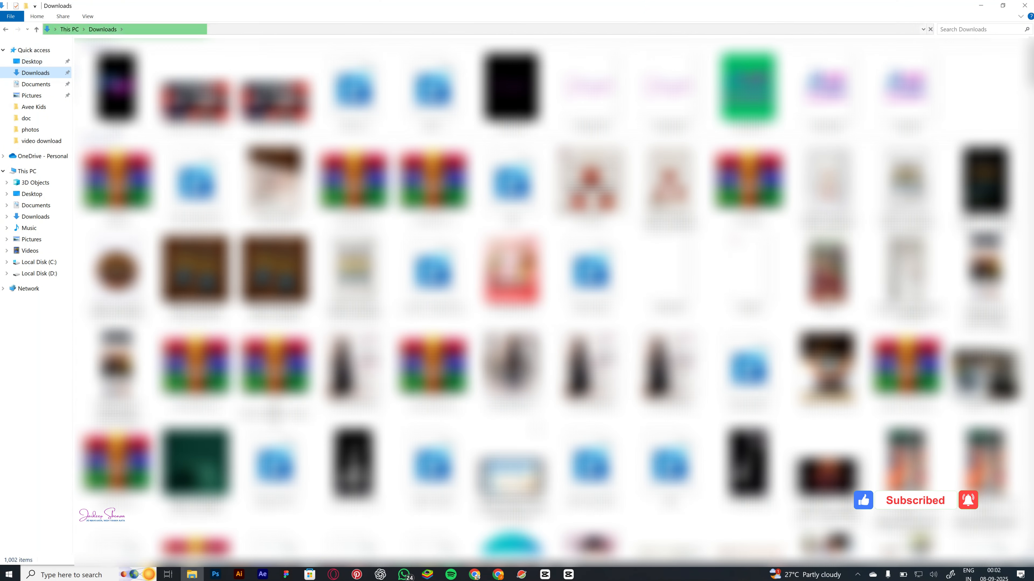
scroll(554, 297, "down", 5)
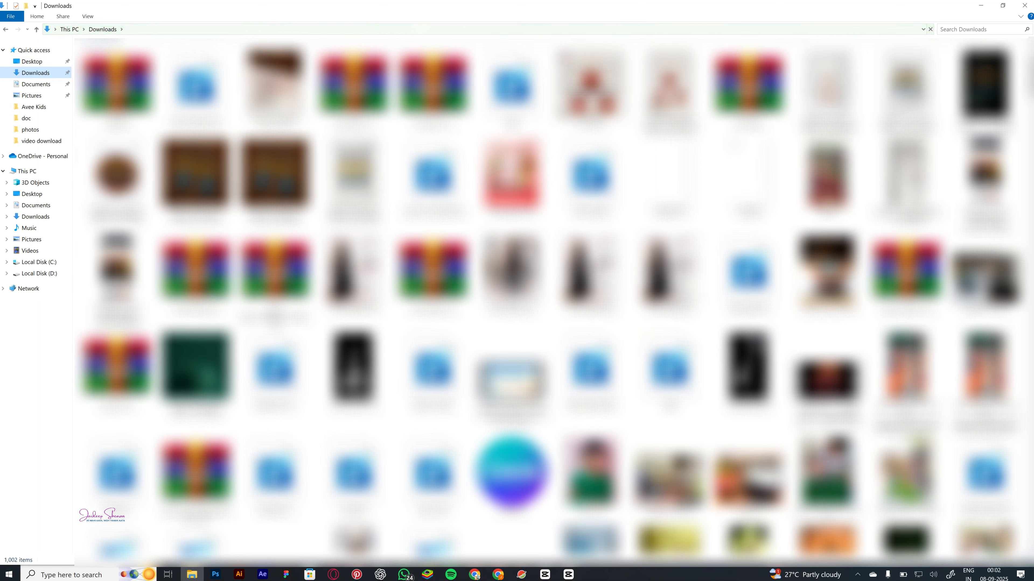
scroll(553, 297, "down", 10)
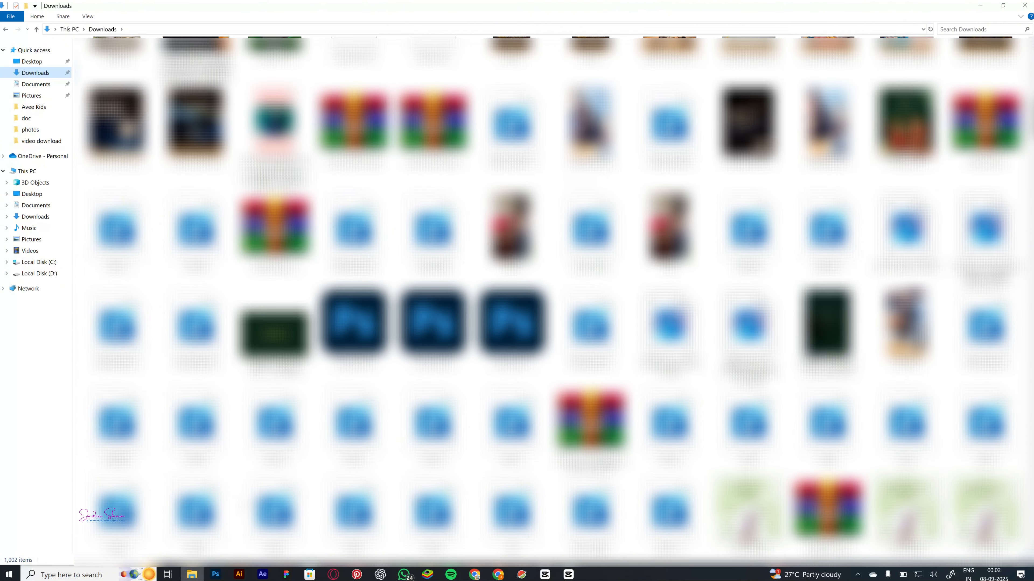
scroll(554, 297, "down", 10)
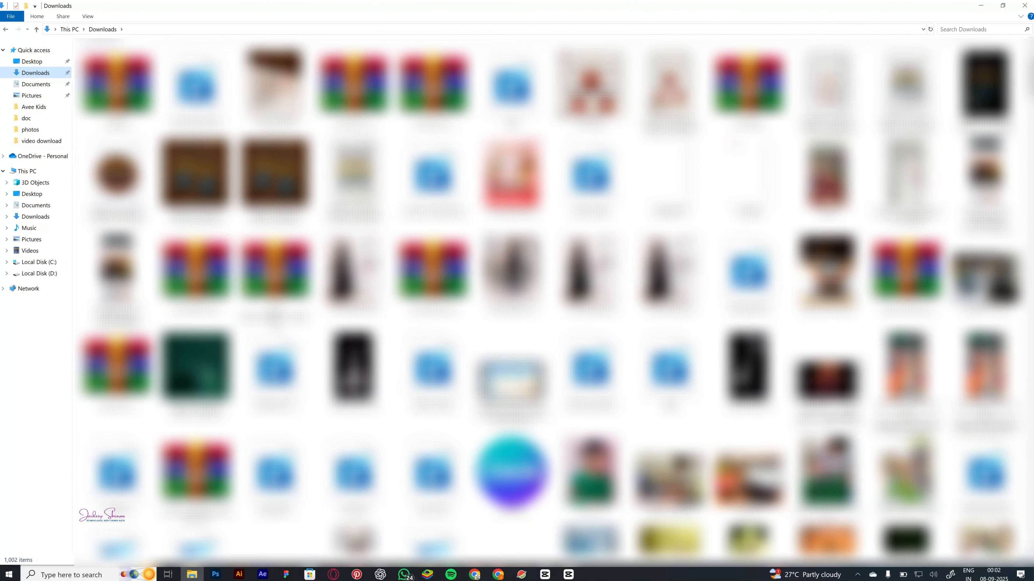
left_click(569, 574)
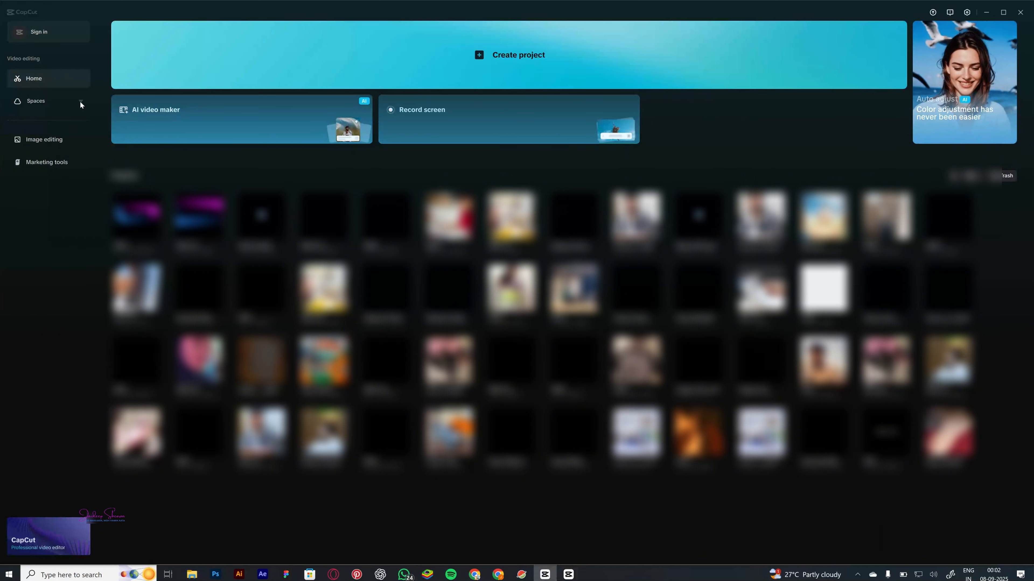
Step: Expand the Spaces section and check what the Image editing page offers
left_click(72, 105)
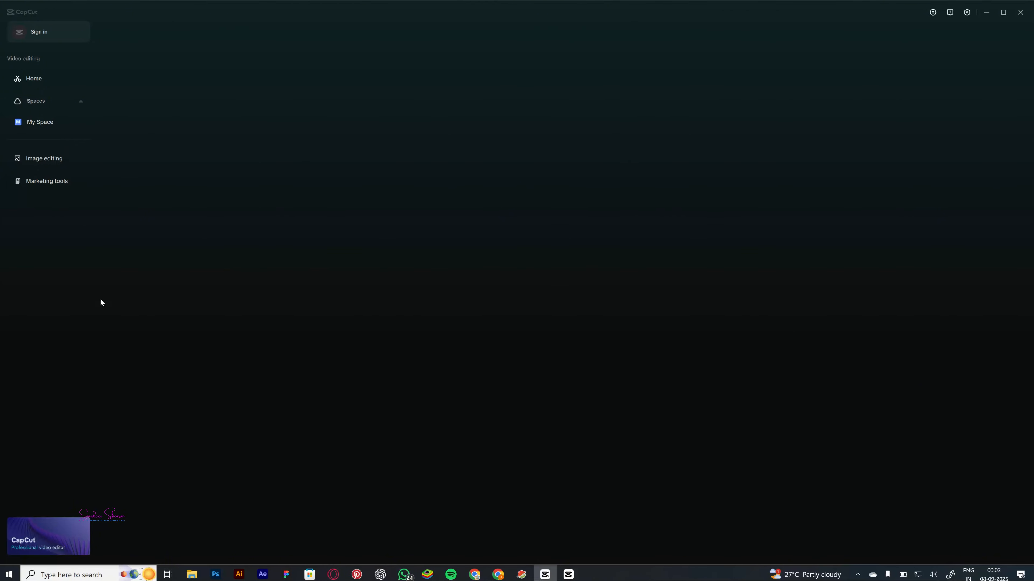
left_click(62, 162)
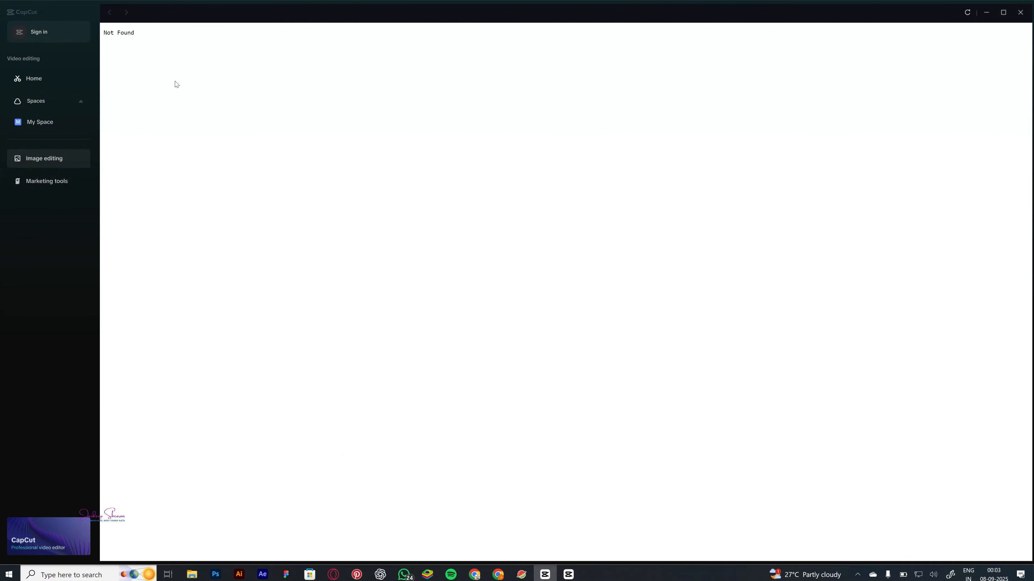
left_click_drag(107, 36, 144, 28)
left_click(449, 282)
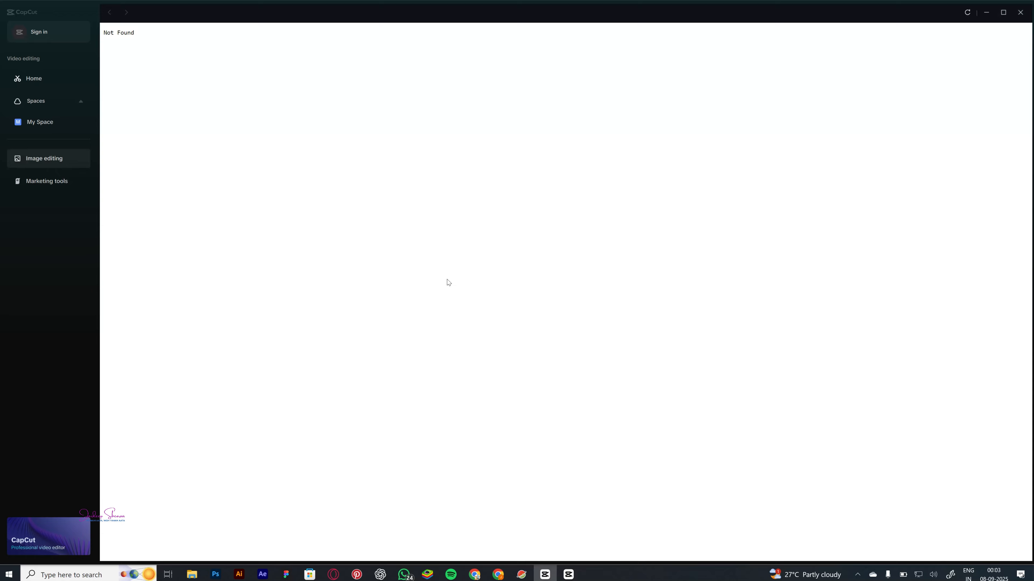
Step: Switch to Planet VPN, connect to the France - Free server, and minimize the VPN window
left_click(521, 574)
left_click(606, 335)
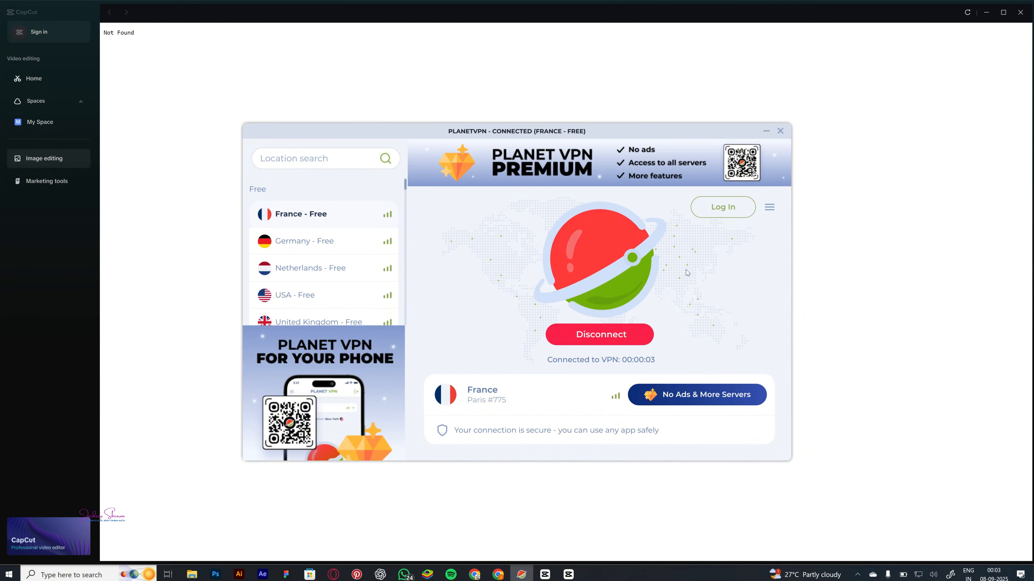
left_click(766, 130)
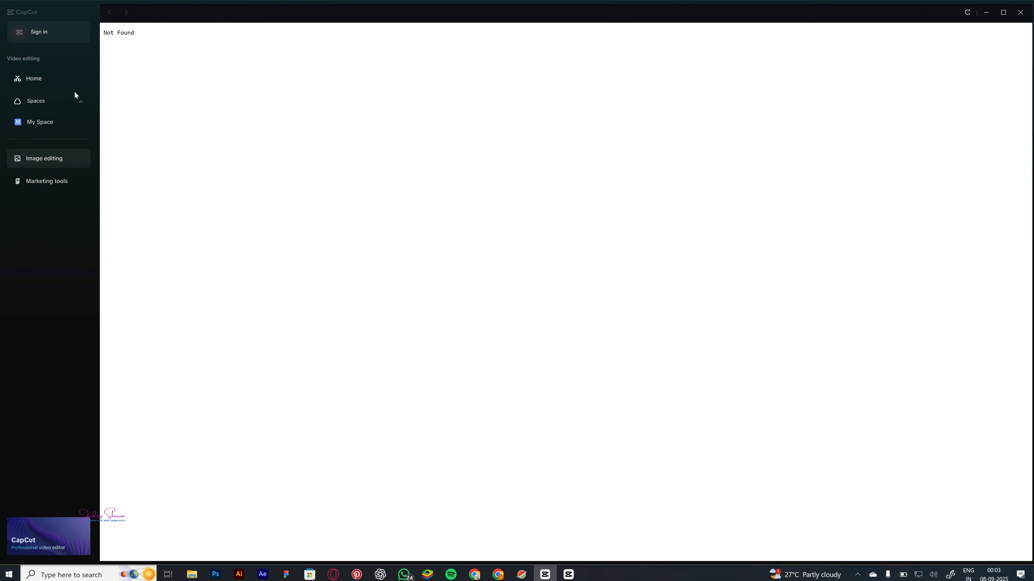
Step: Review the Home page with its projects and the My Space cloud storage page
left_click(54, 78)
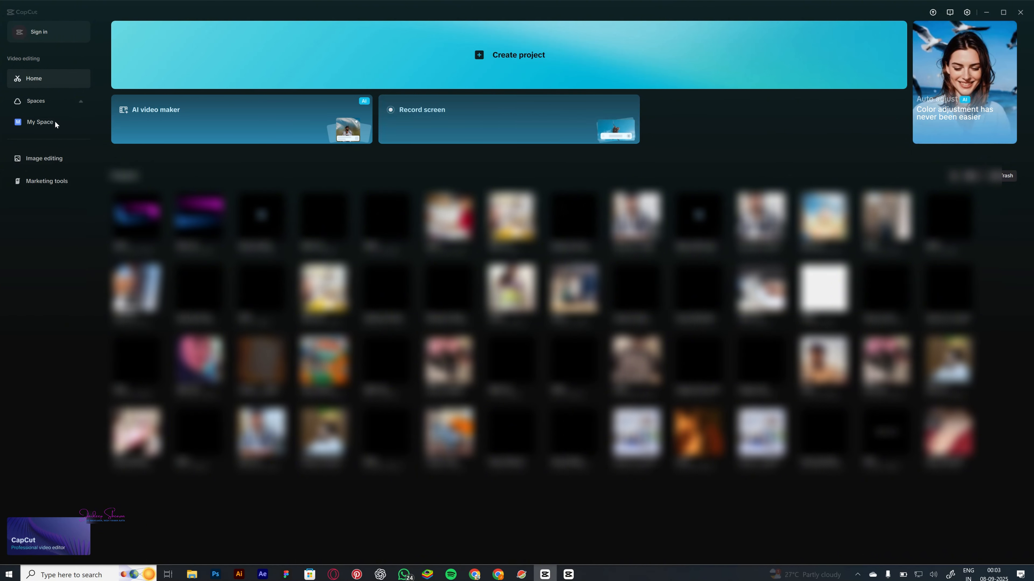
left_click(39, 123)
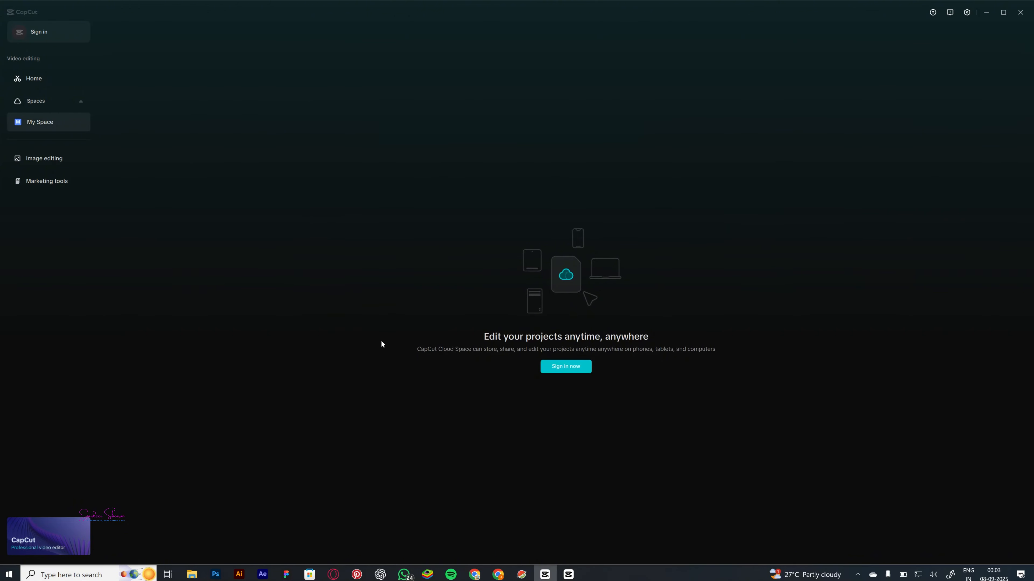
left_click(29, 79)
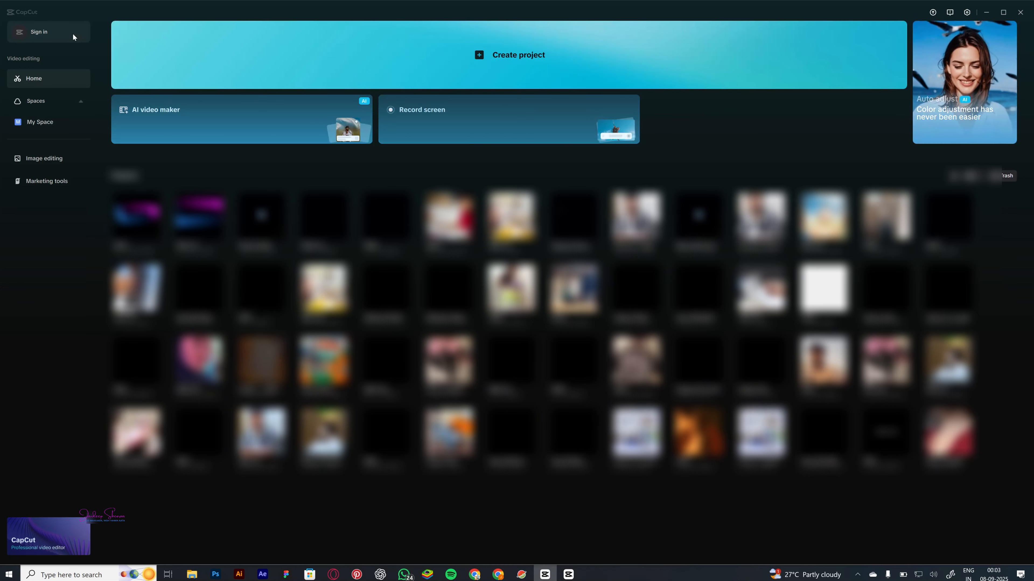
left_click(52, 101)
left_click(39, 100)
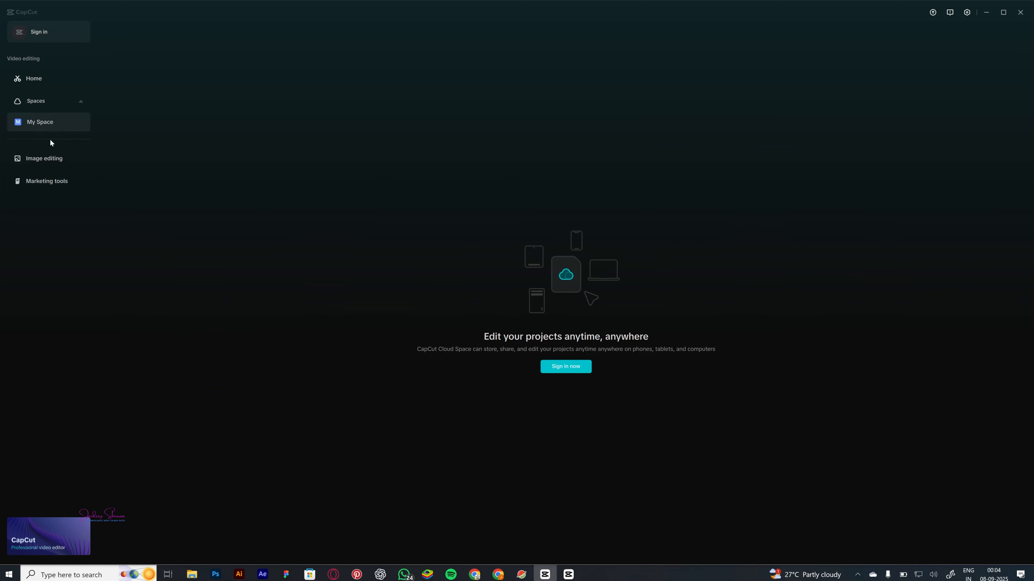
Step: Compare the Image editing and Marketing tools pages, ending on Marketing tools
left_click(51, 161)
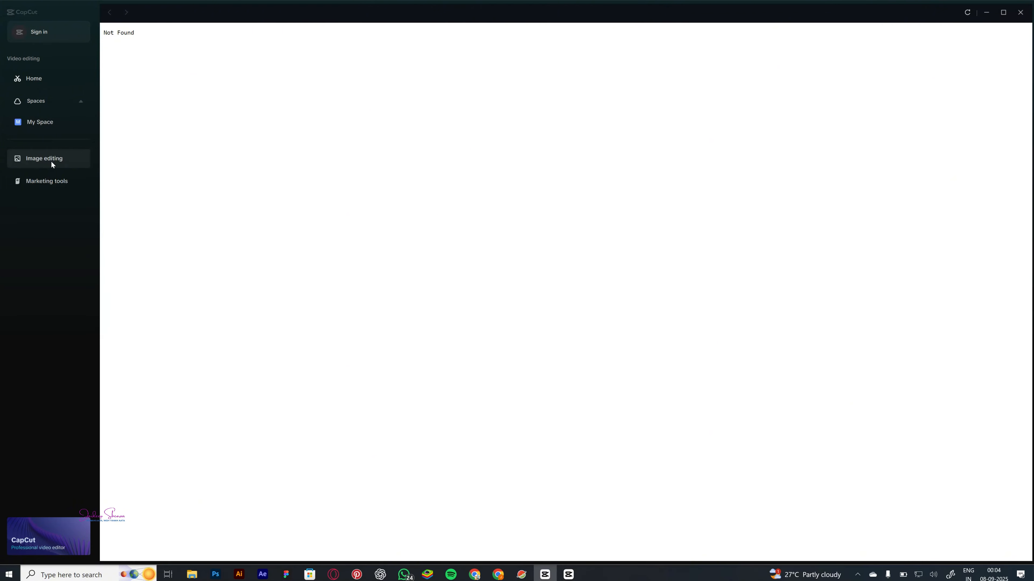
left_click(52, 181)
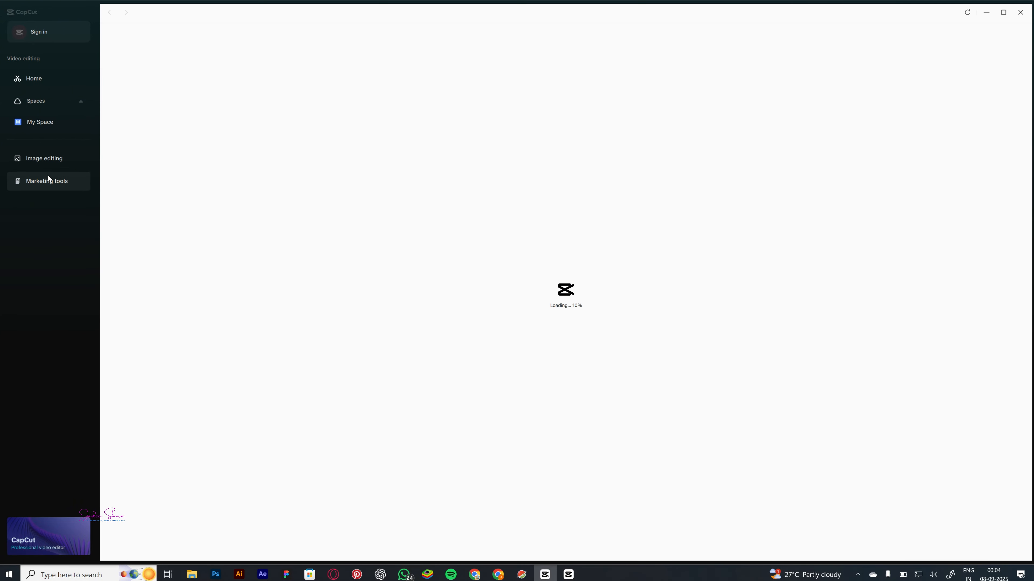
left_click(45, 162)
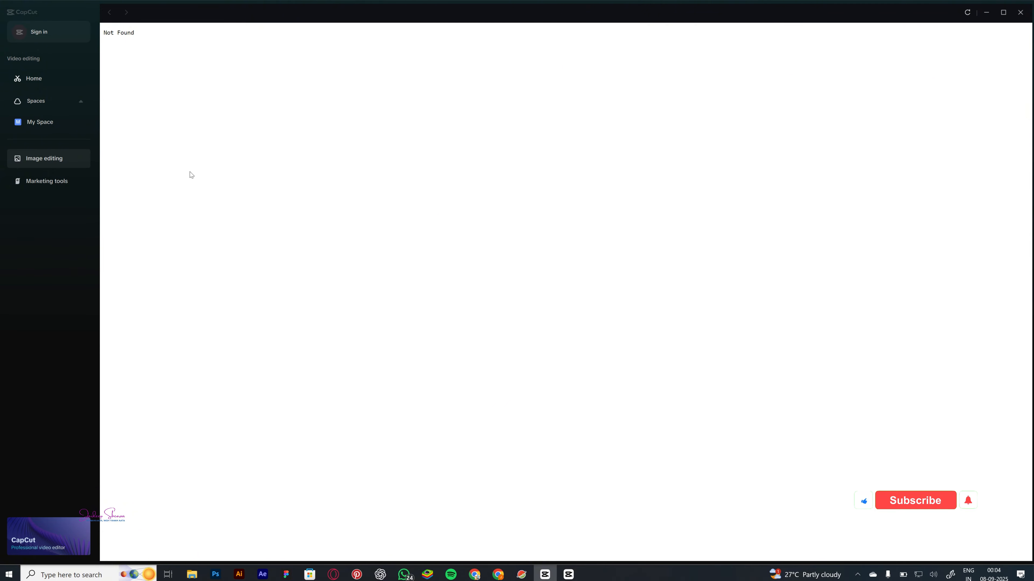
left_click(39, 186)
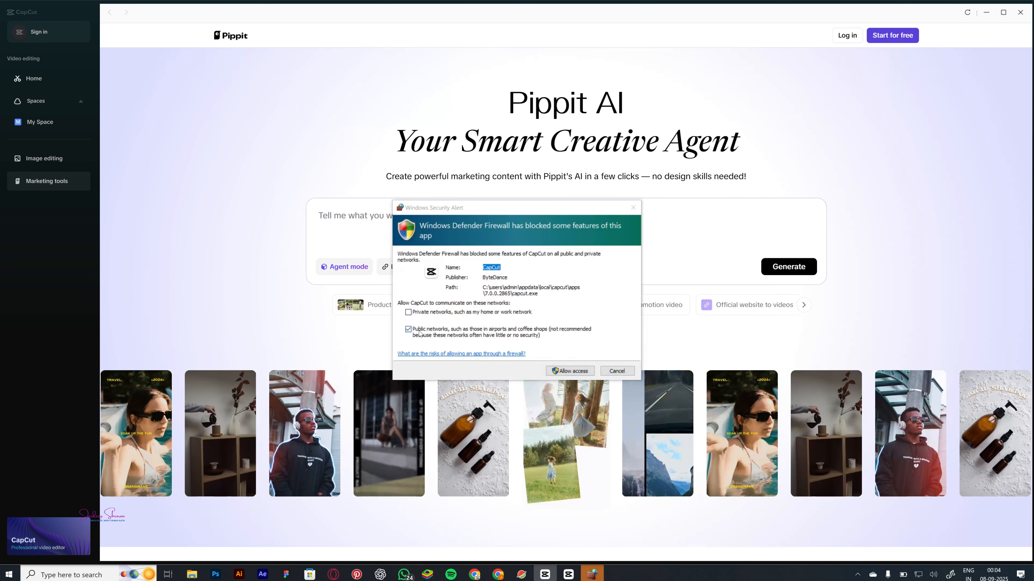
Step: Allow CapCut through Windows Defender Firewall on private and public networks, and return to the Home page
left_click(407, 312)
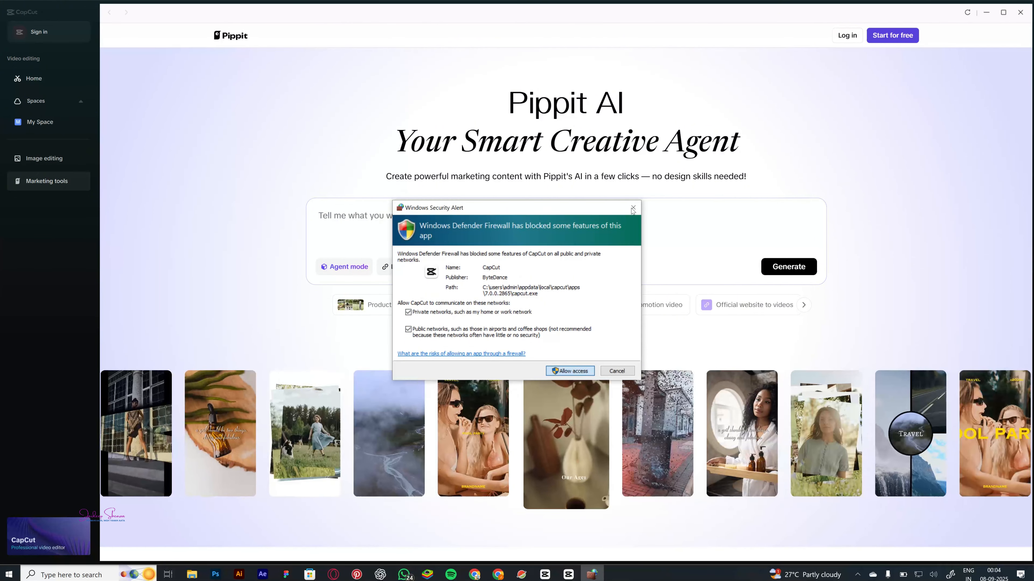
left_click(722, 249)
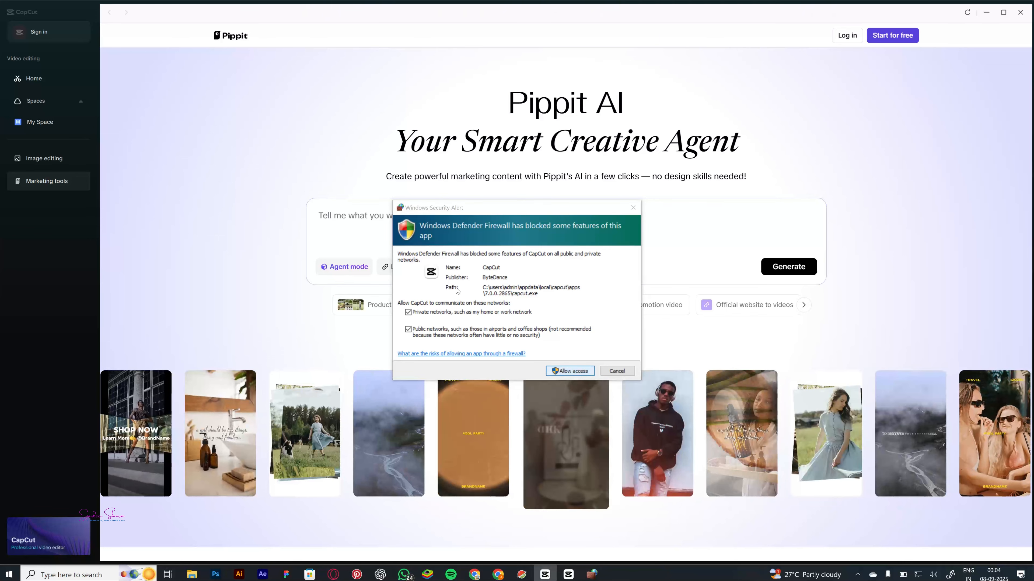
left_click(569, 371)
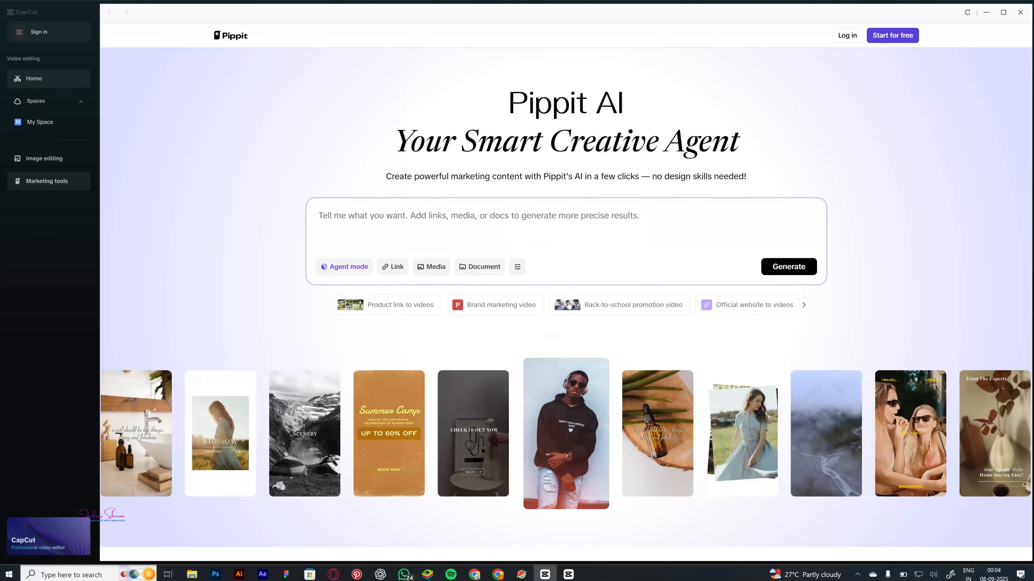
left_click(36, 81)
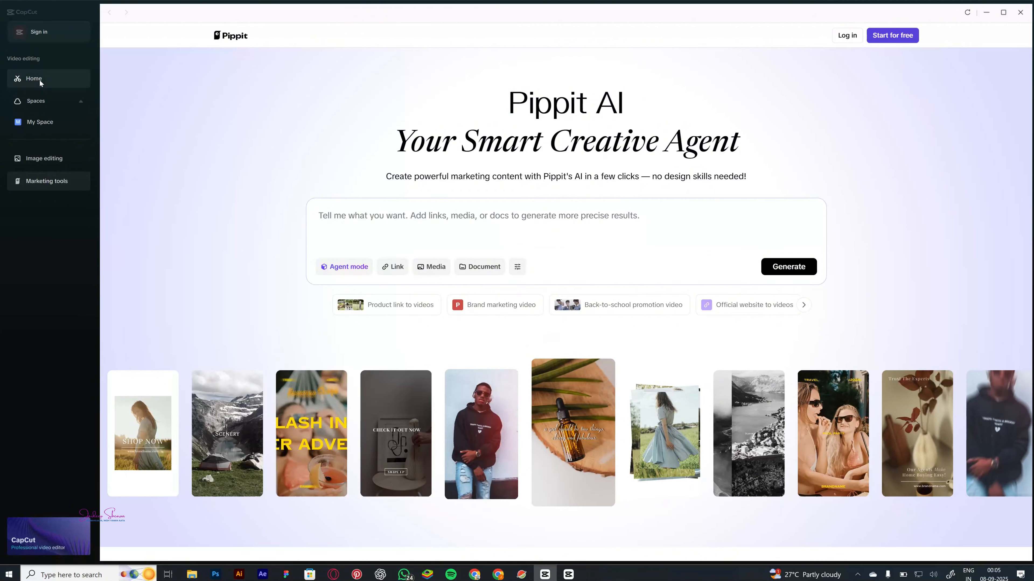
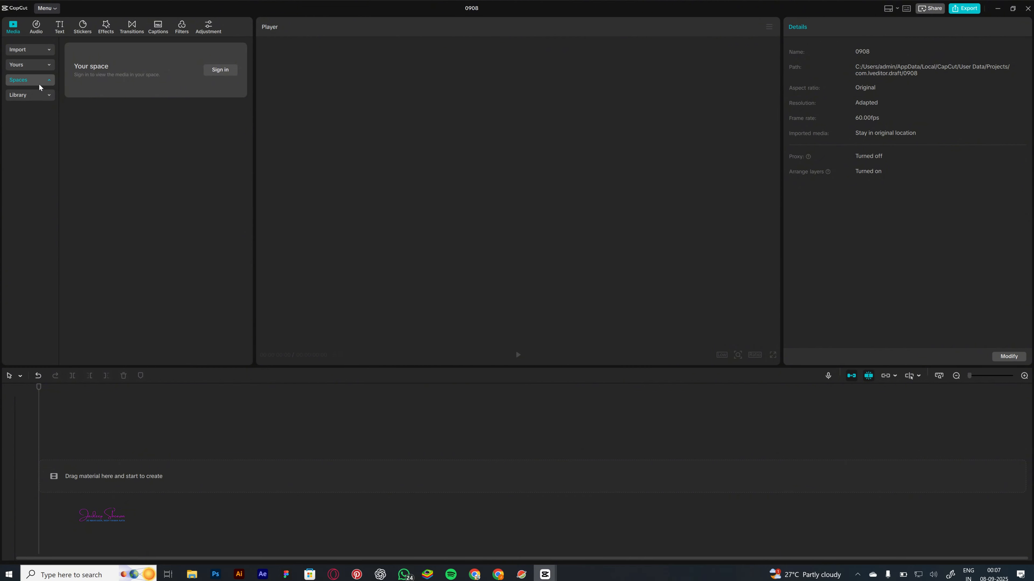
Step: Browse the Trending stock clips in the media library and preview the motorbike jump video
left_click(41, 97)
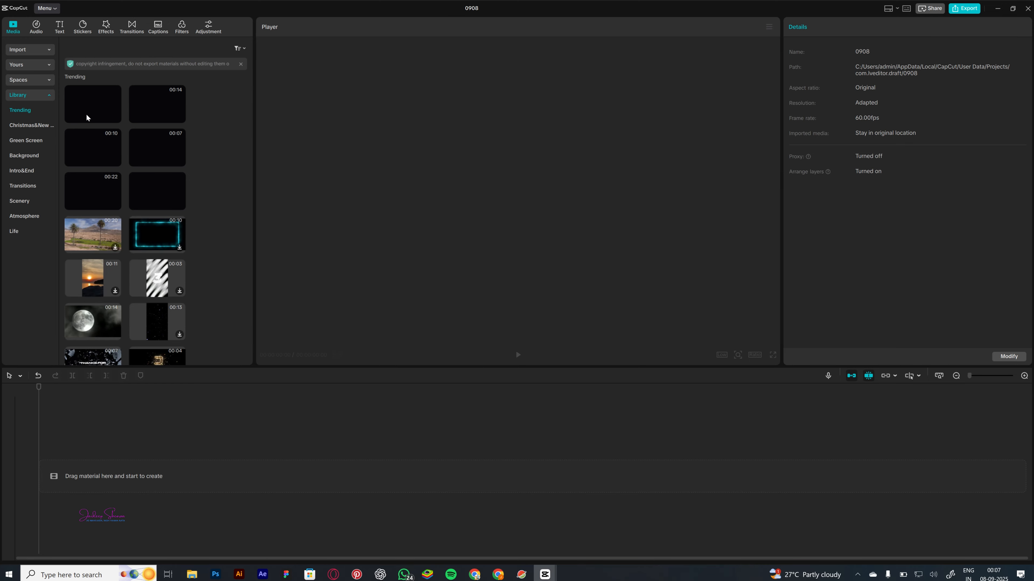
scroll(124, 202, "down", 4)
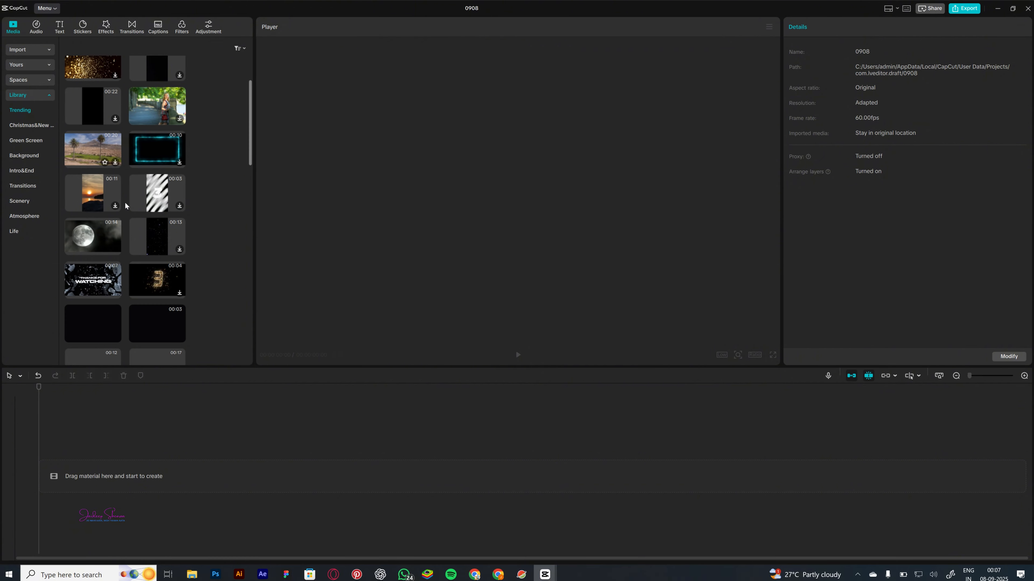
scroll(132, 242, "down", 2)
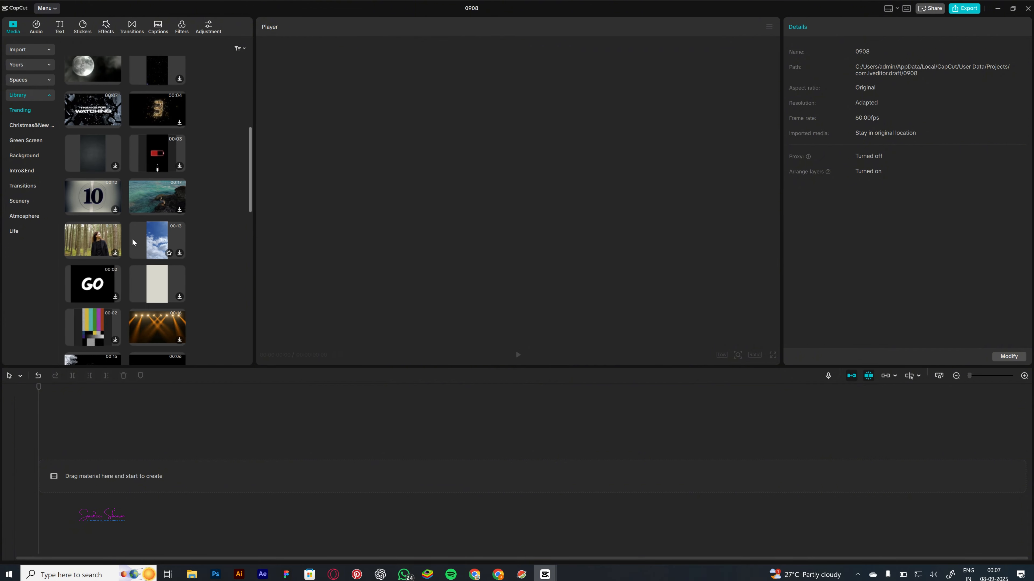
scroll(133, 242, "down", 3)
scroll(132, 242, "down", 2)
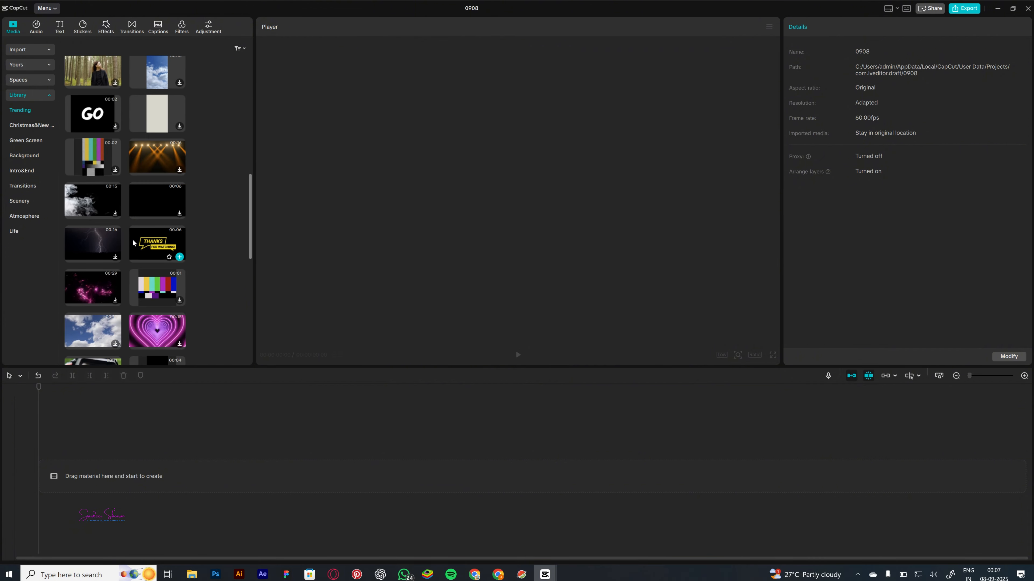
scroll(126, 213, "down", 2)
scroll(126, 209, "down", 2)
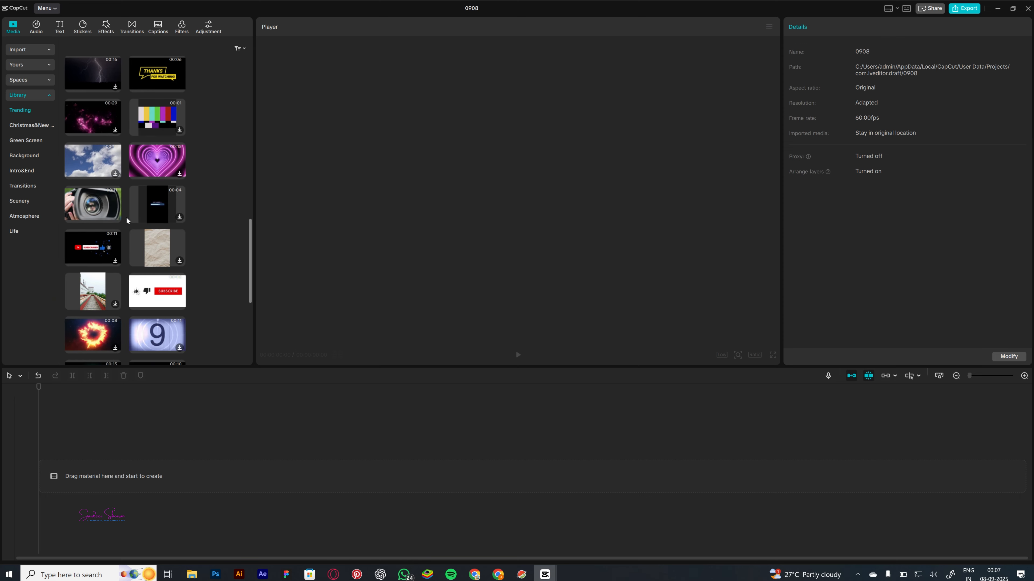
scroll(151, 216, "down", 2)
mouse_move(153, 206)
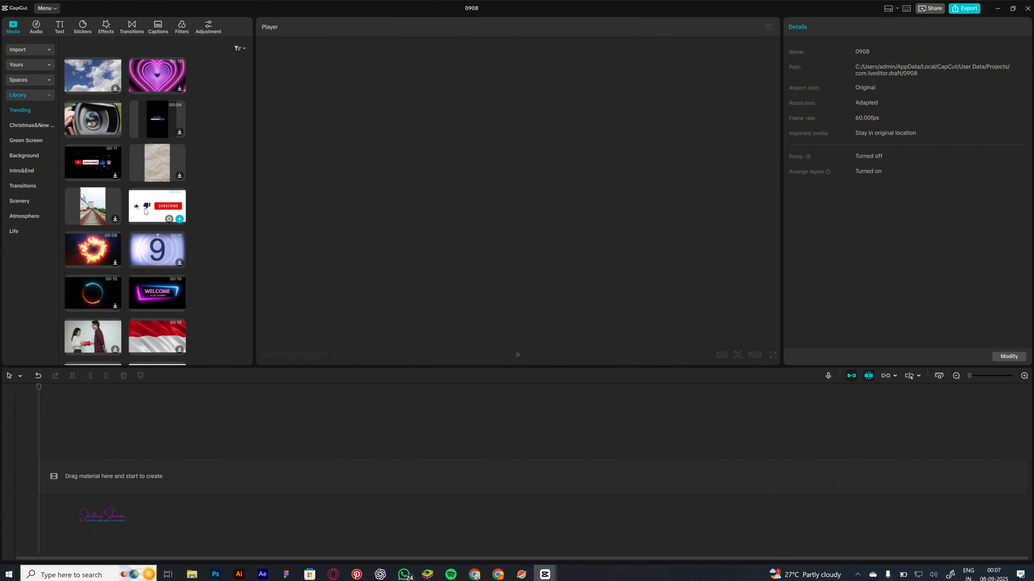
scroll(145, 211, "down", 5)
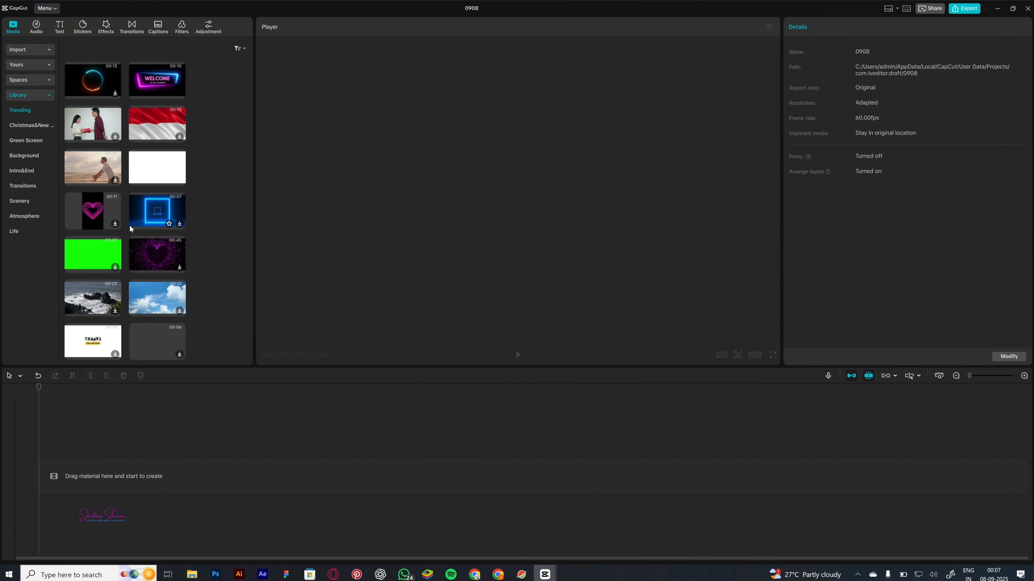
scroll(133, 224, "down", 1)
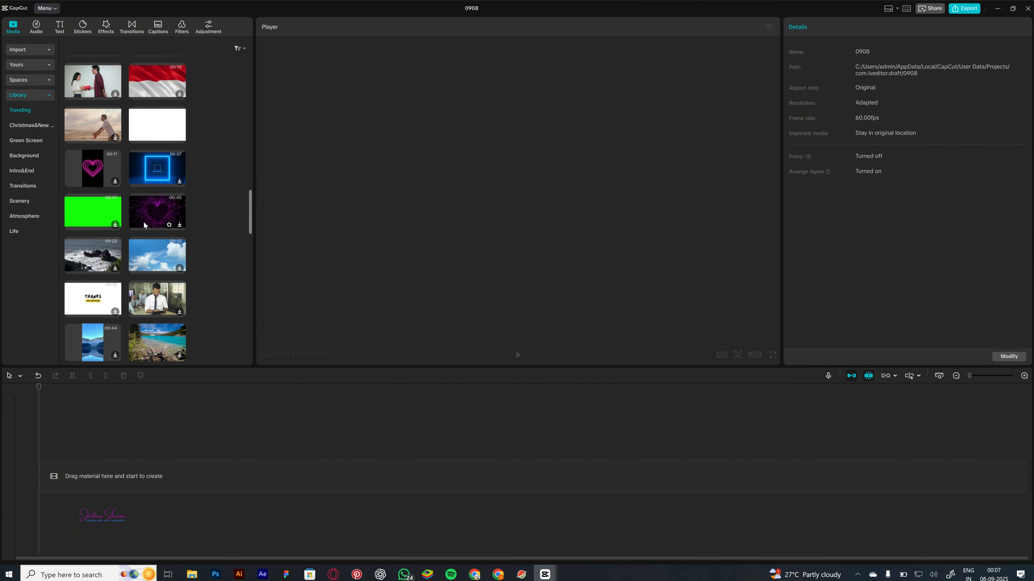
scroll(143, 221, "down", 4)
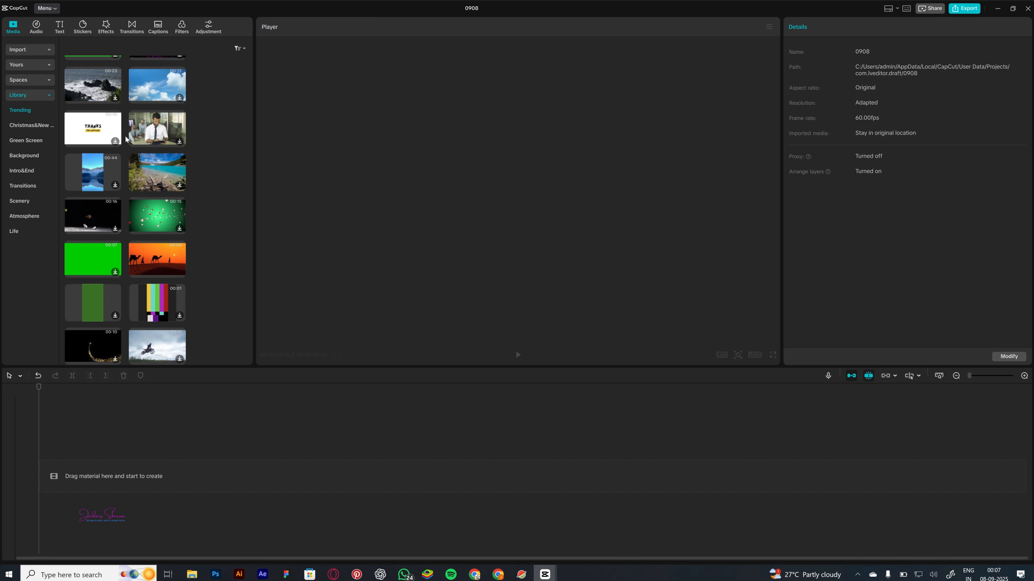
scroll(125, 137, "down", 4)
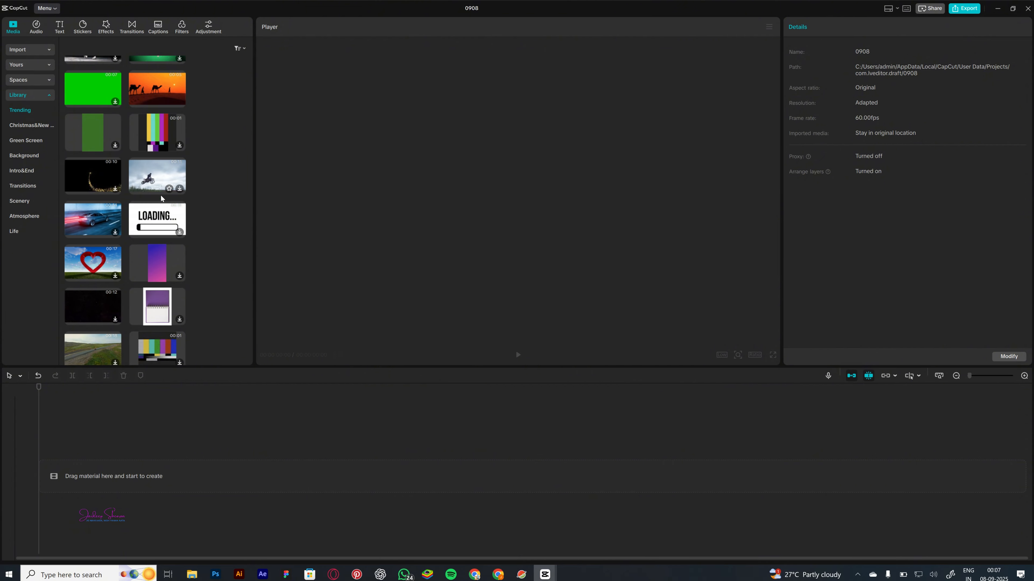
left_click(171, 163)
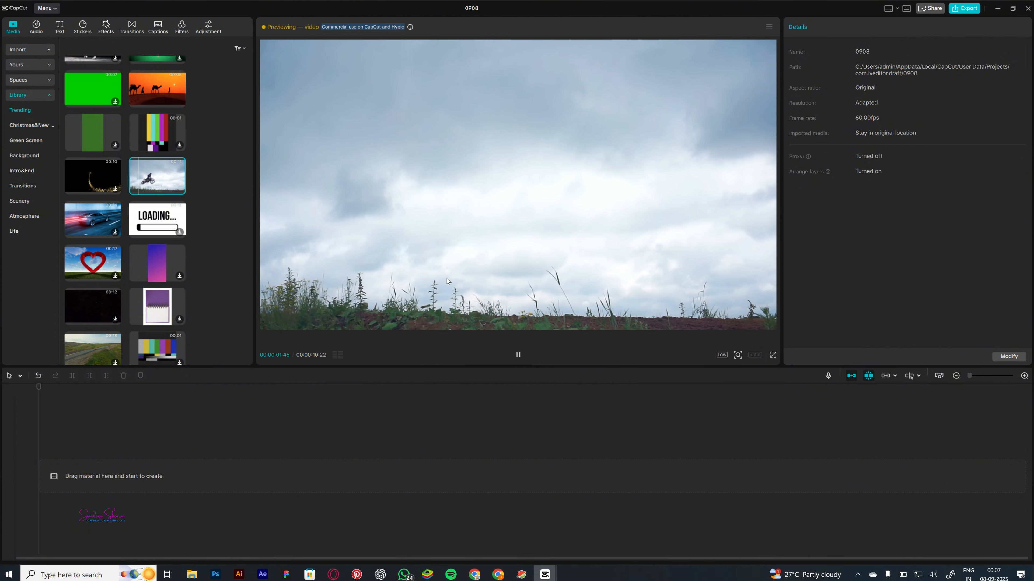
Step: Look through the Trending stock clips again, and check the Intro&End and Background categories of the media library
scroll(126, 217, "up", 4)
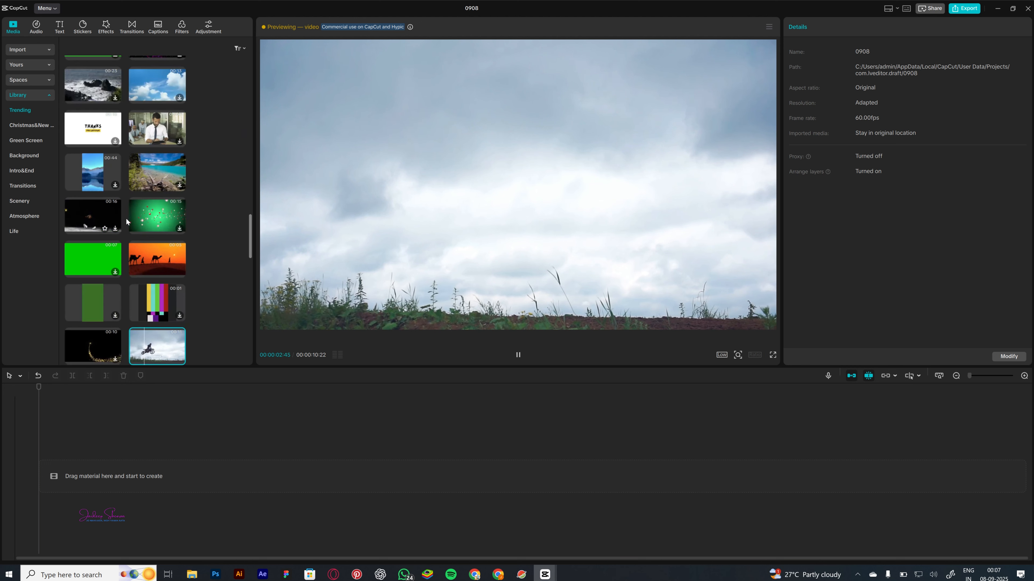
scroll(126, 217, "up", 10)
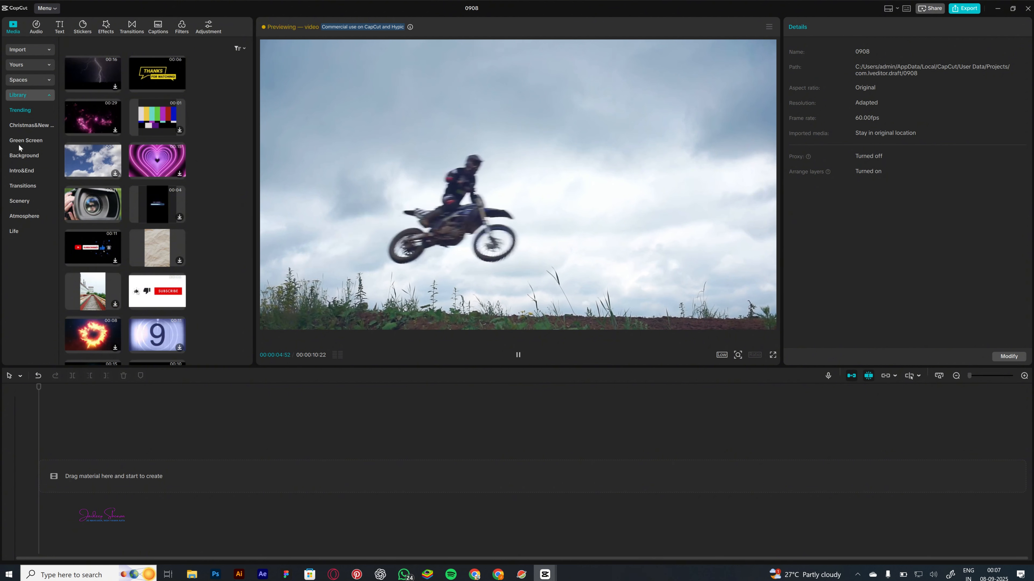
left_click(29, 170)
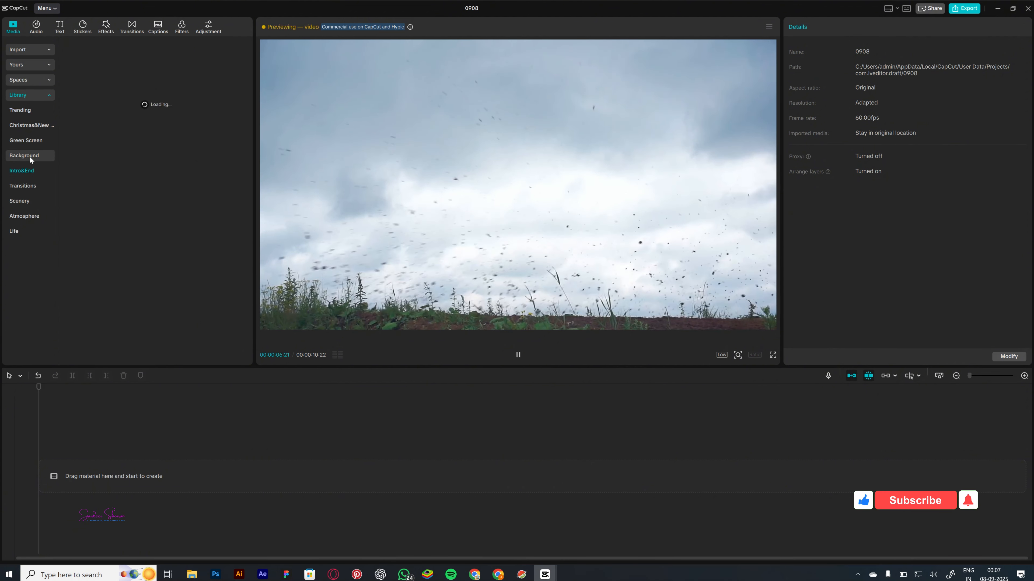
left_click(29, 156)
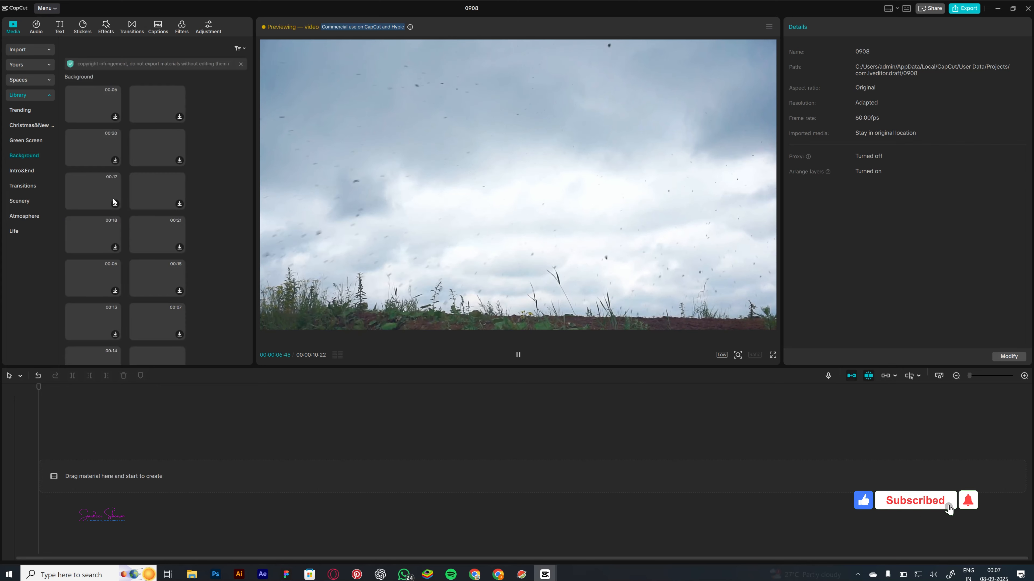
Step: Browse the Hot Bgm and Vlog tracks in the audio library and look through the list of music categories
left_click(37, 30)
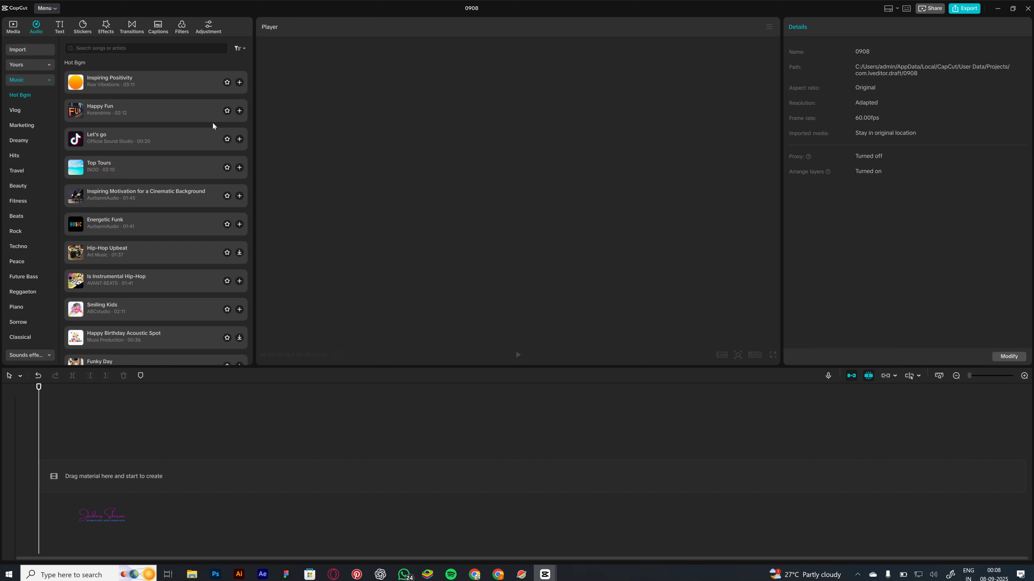
scroll(144, 253, "down", 4)
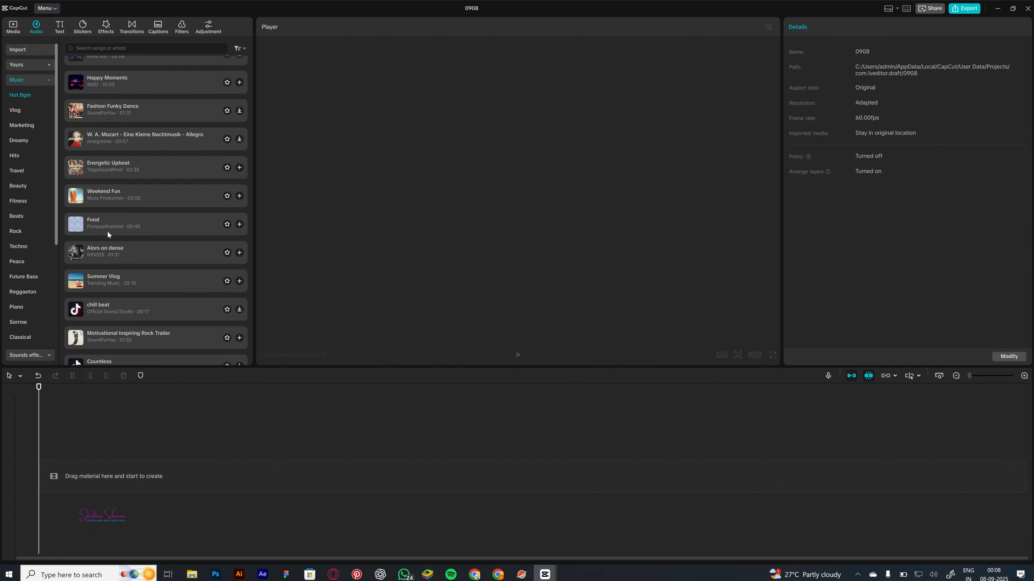
scroll(139, 233, "down", 8)
scroll(138, 233, "down", 3)
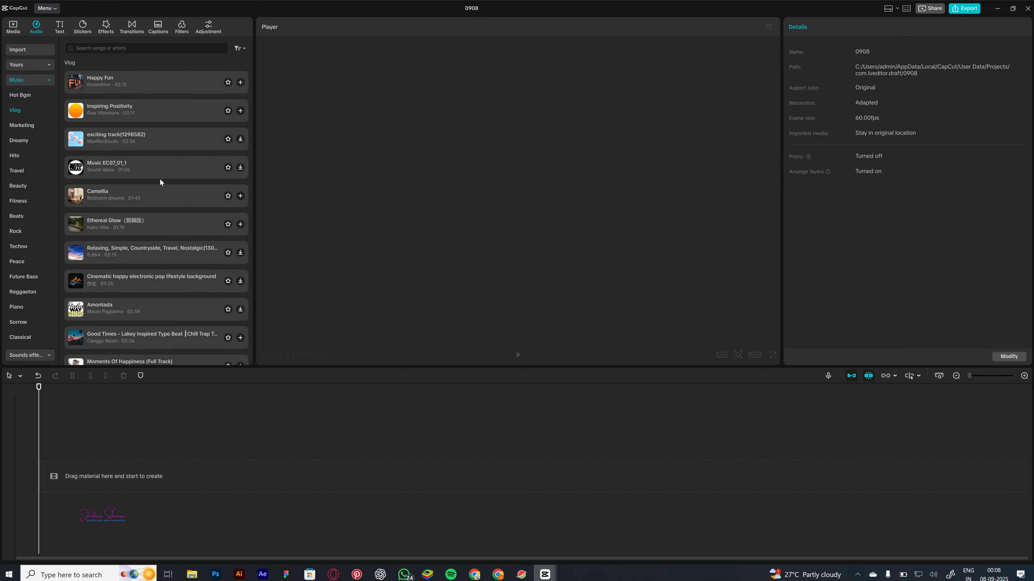
scroll(162, 201, "down", 5)
scroll(19, 303, "down", 1)
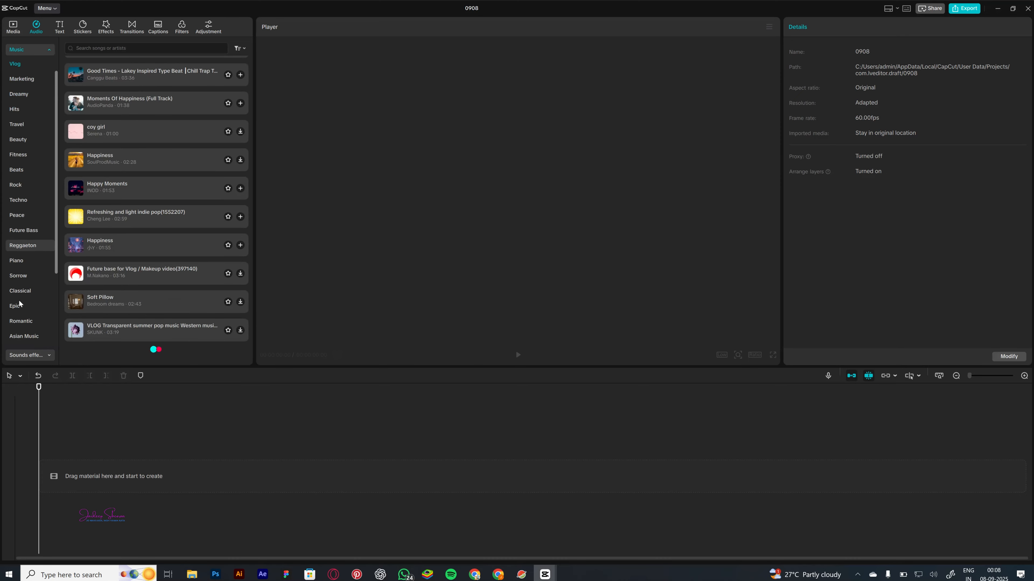
scroll(19, 303, "down", 3)
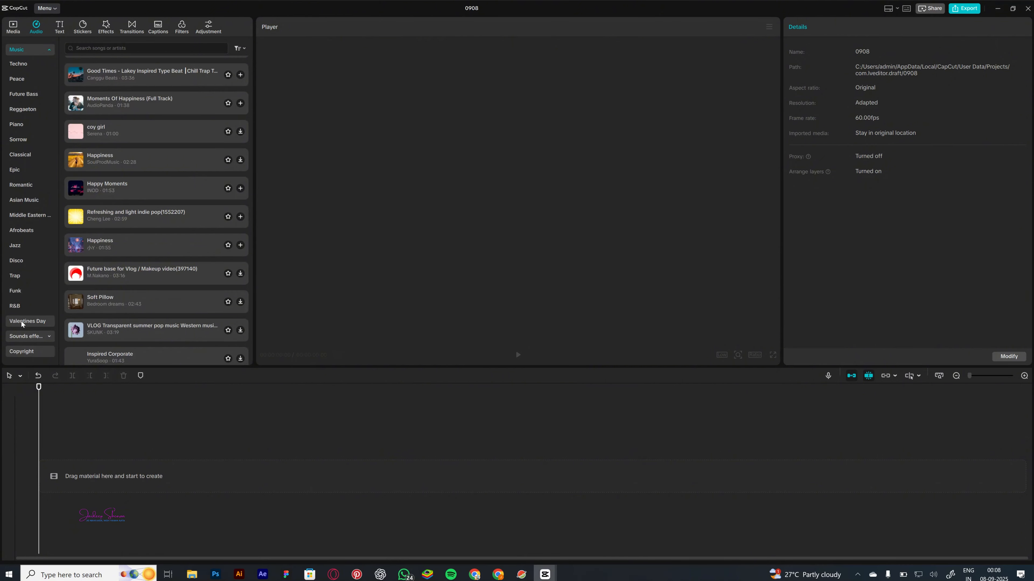
scroll(21, 311, "up", 4)
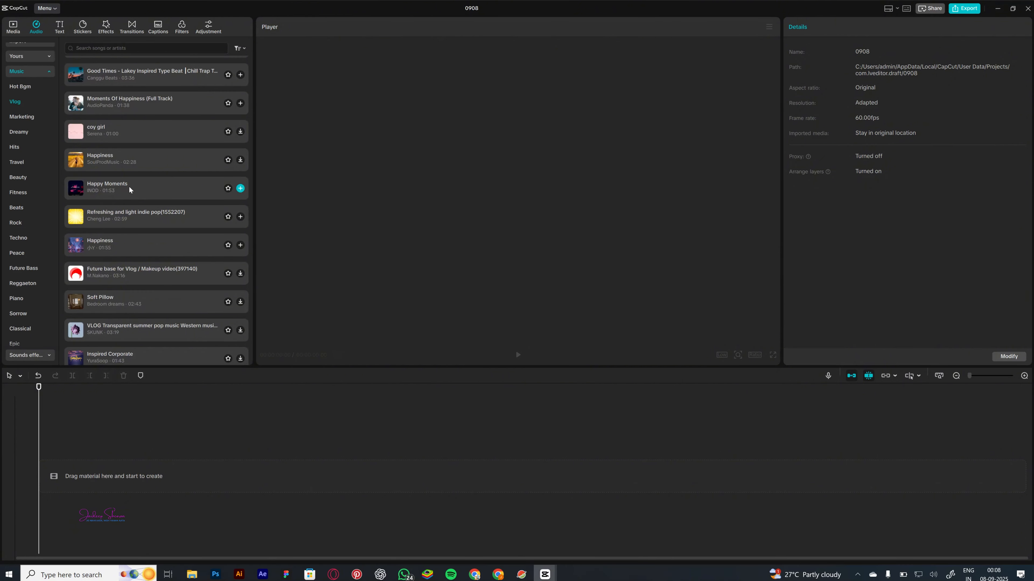
Step: Add a Default text clip at the start of the timeline and view its text settings
left_click(59, 27)
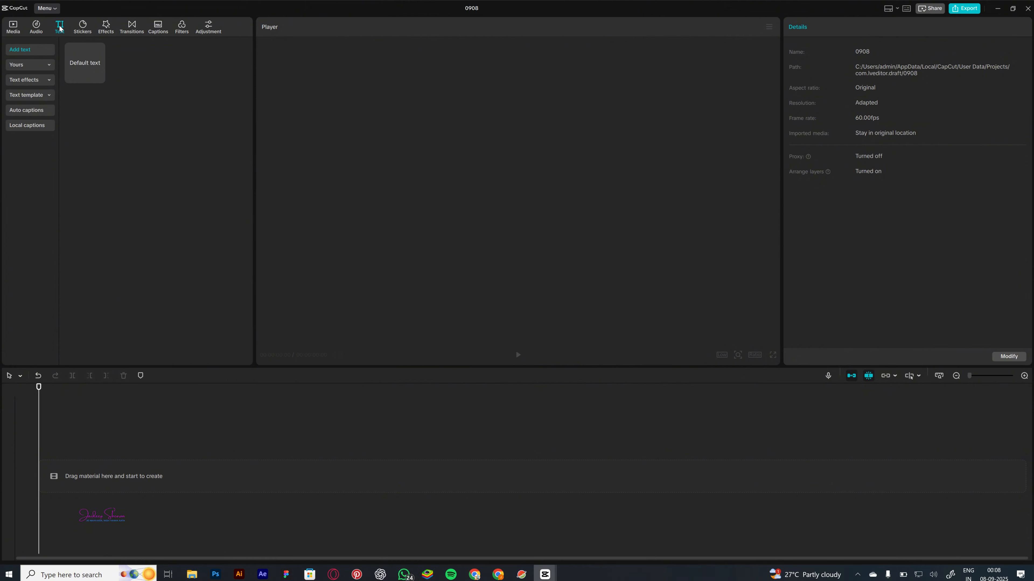
mouse_move(97, 57)
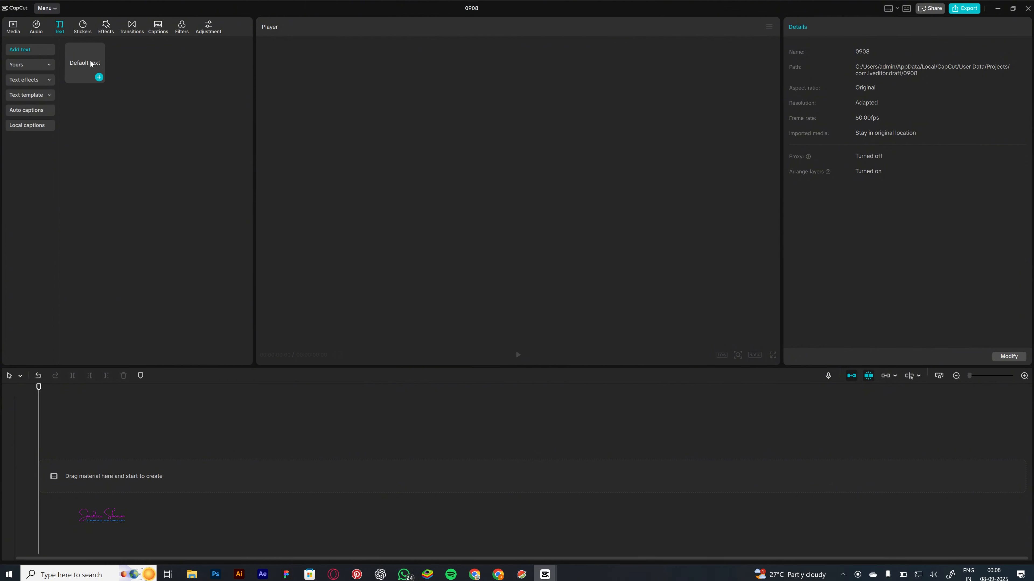
left_click(91, 63)
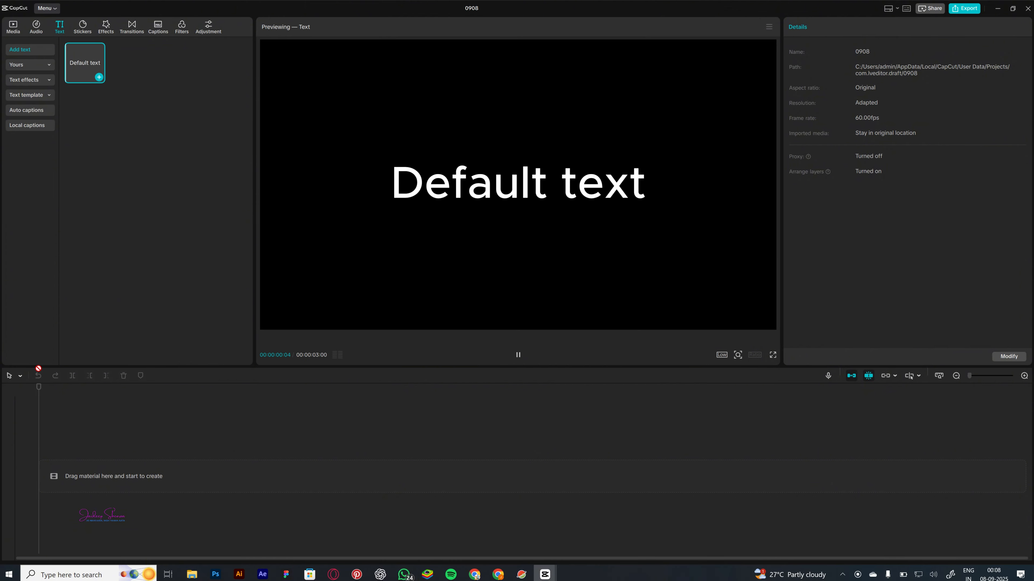
left_click_drag(86, 73, 64, 434)
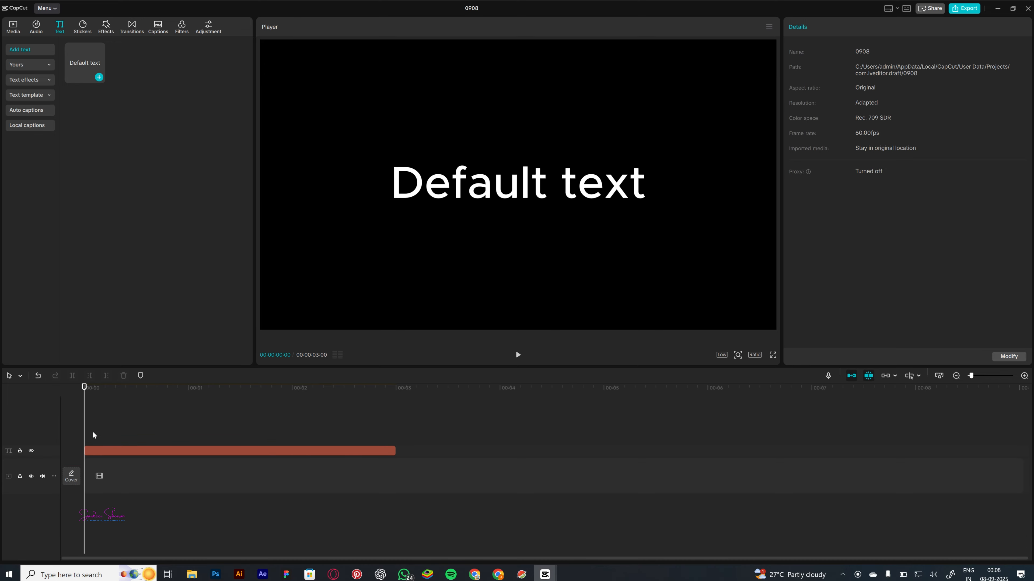
left_click(145, 450)
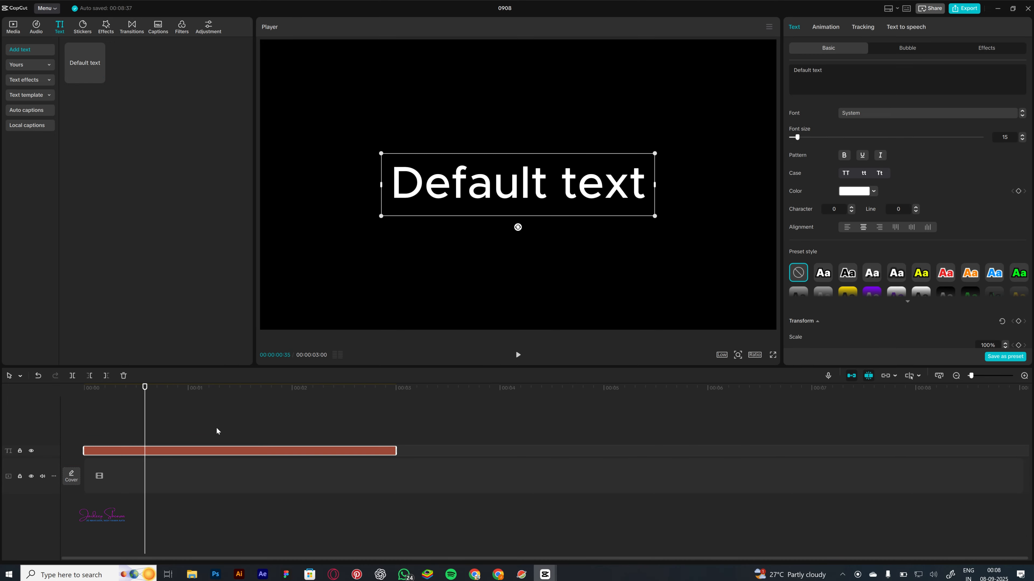
left_click(427, 455)
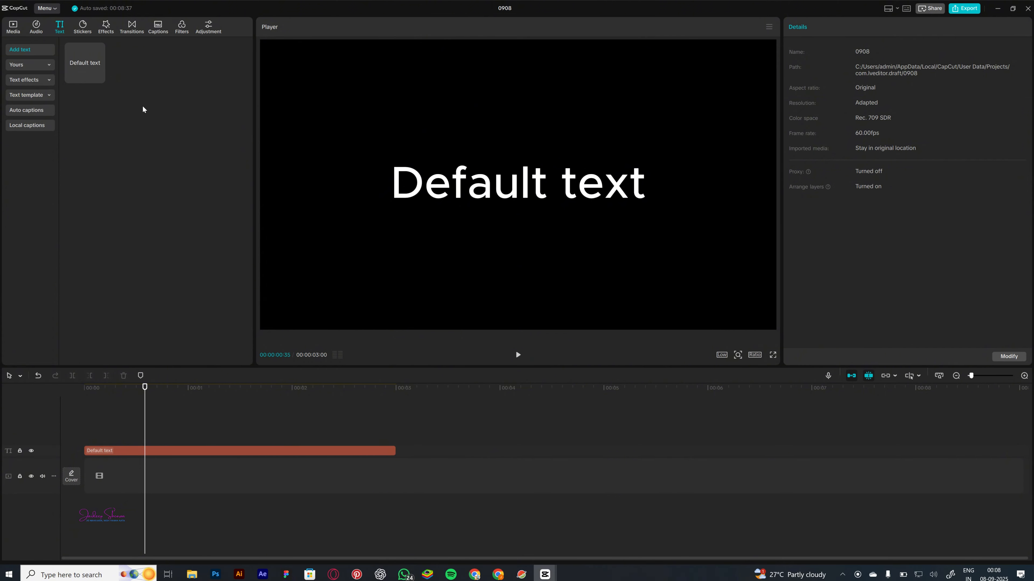
Step: Browse the Trending stickers, look through the sticker categories and open the Music category
left_click(82, 27)
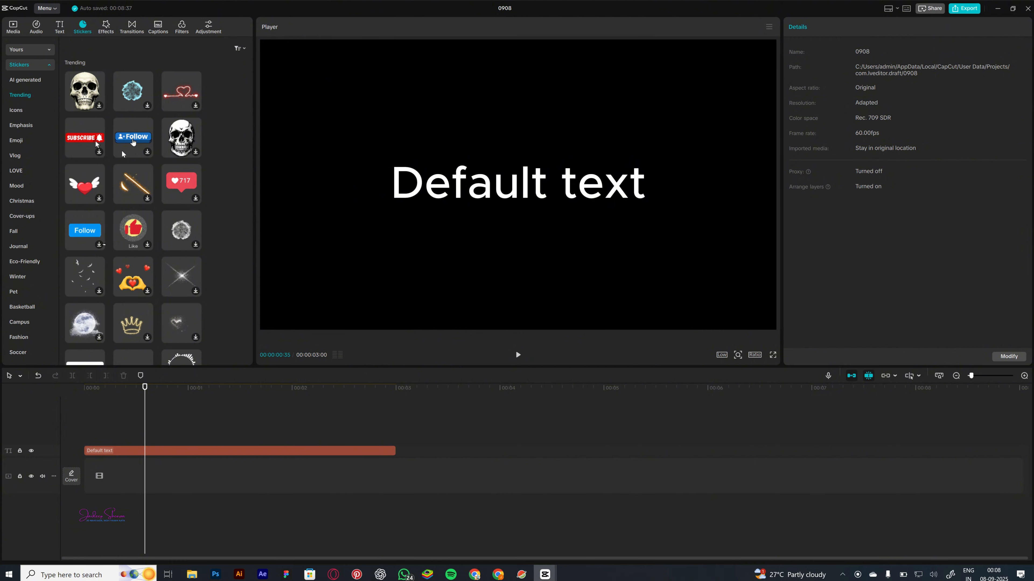
scroll(150, 219, "down", 5)
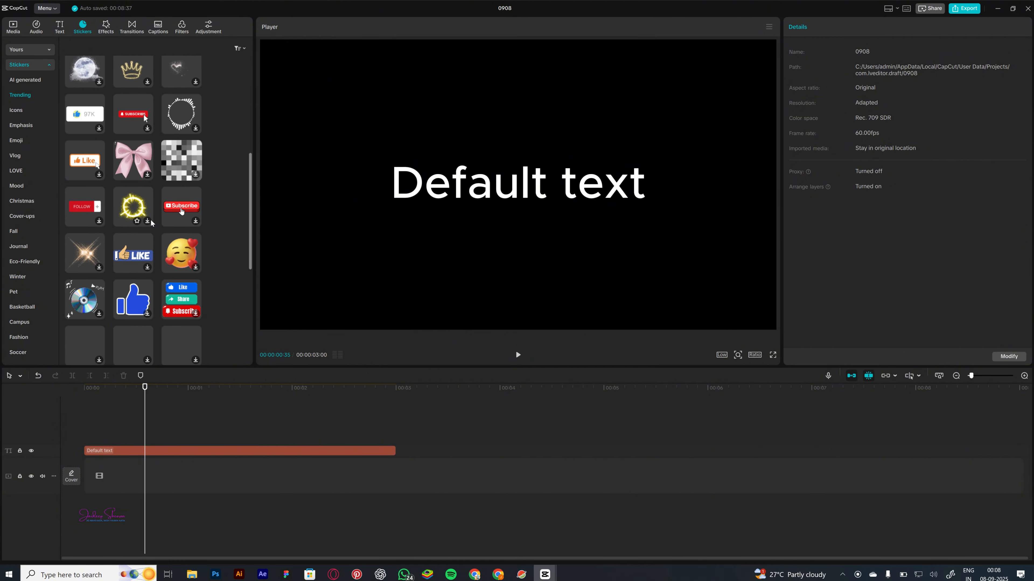
scroll(32, 177, "down", 6)
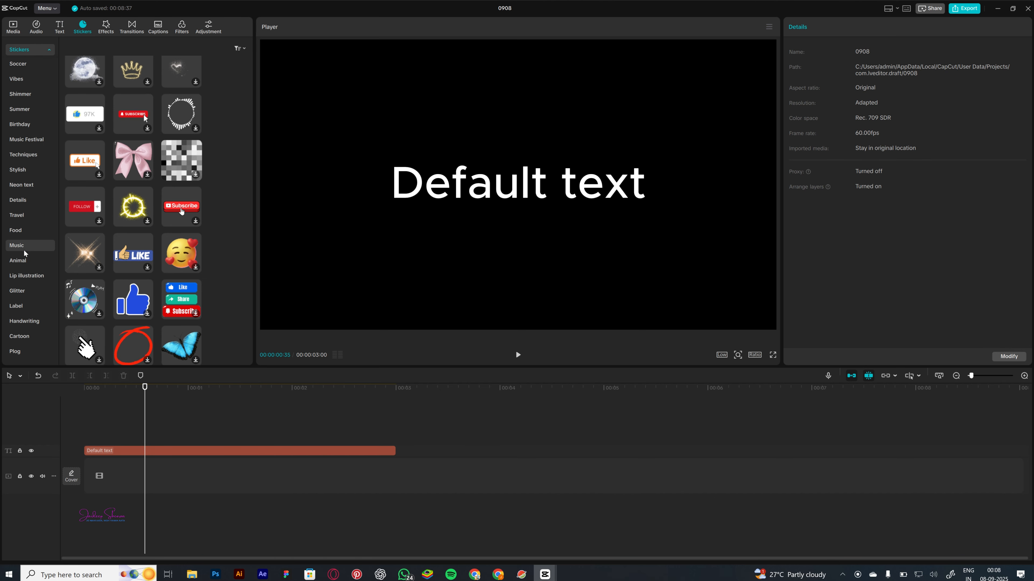
left_click(24, 249)
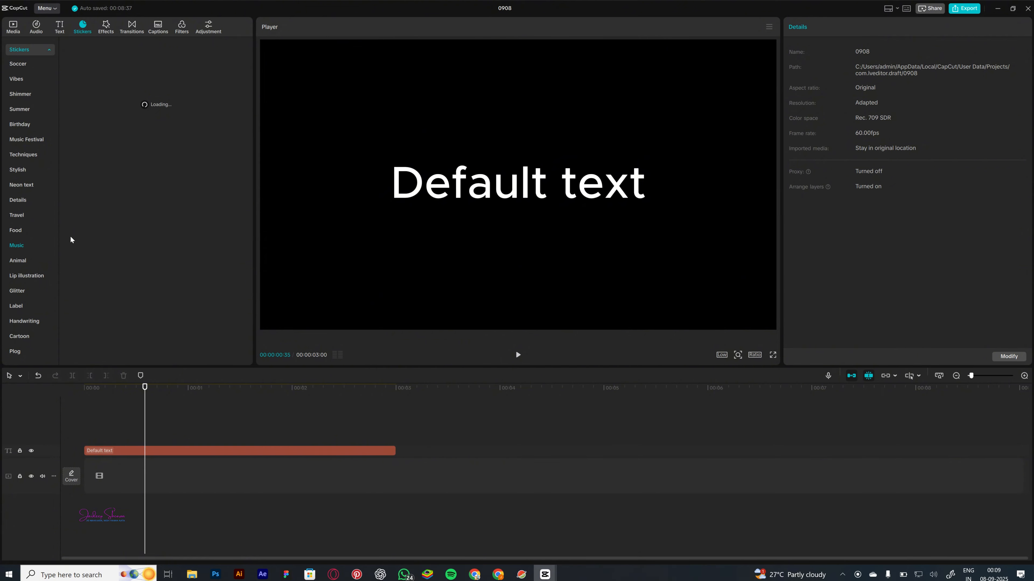
scroll(163, 212, "down", 5)
scroll(163, 216, "down", 3)
Step: Browse the Trending video effects, previewing Diamond Zoom and its neighbouring effects
left_click(105, 26)
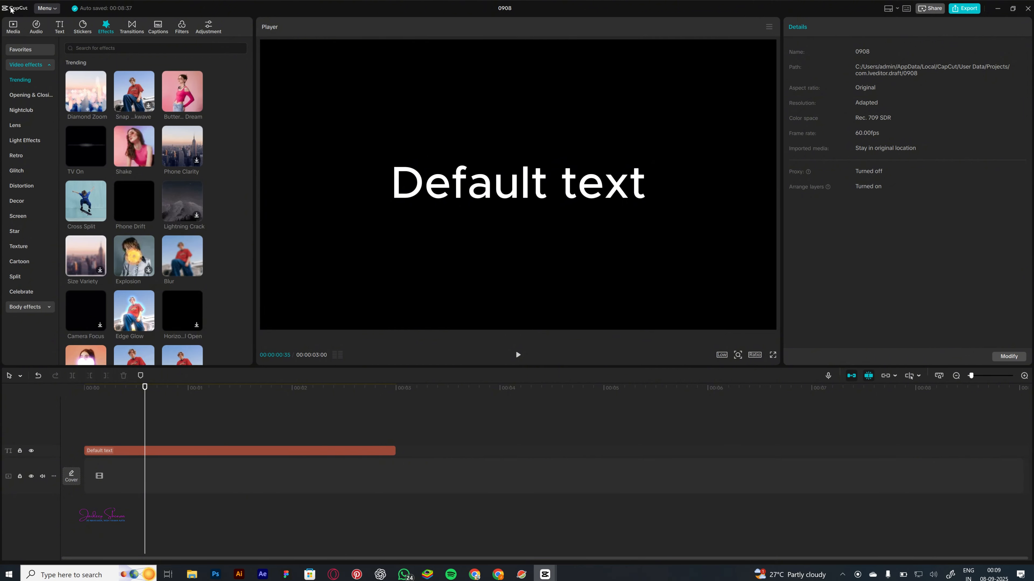
mouse_move(84, 91)
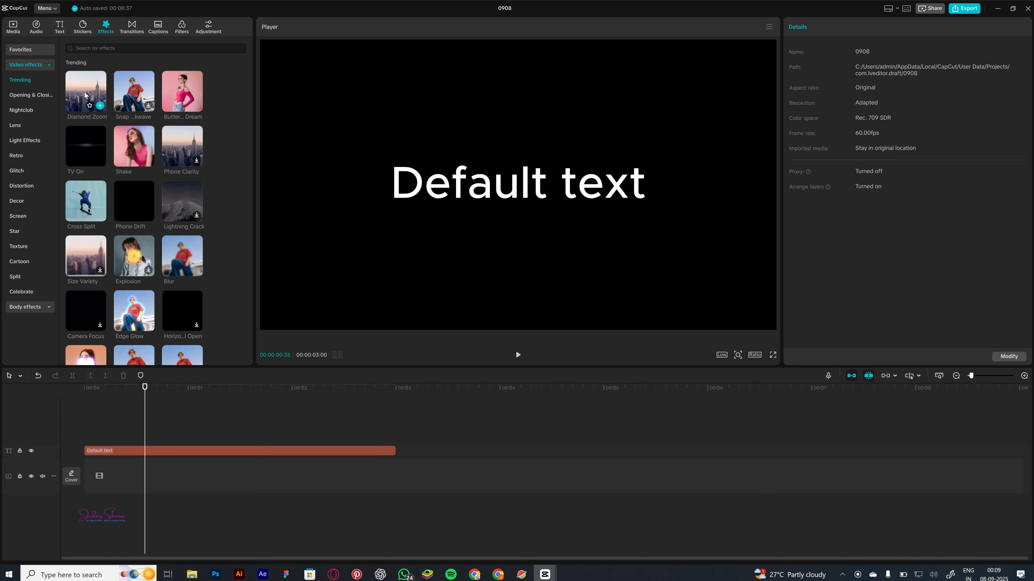
mouse_move(130, 87)
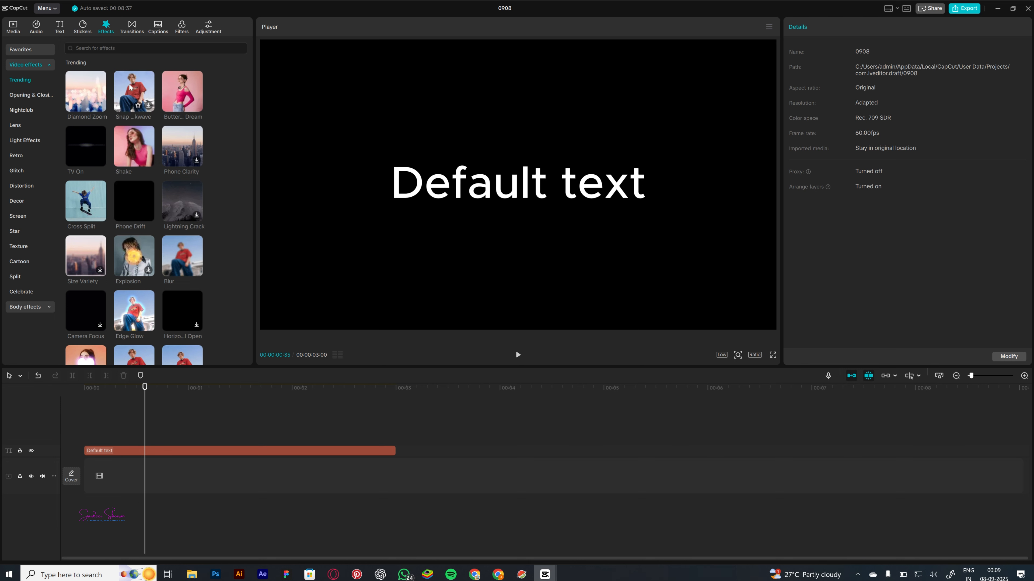
mouse_move(177, 91)
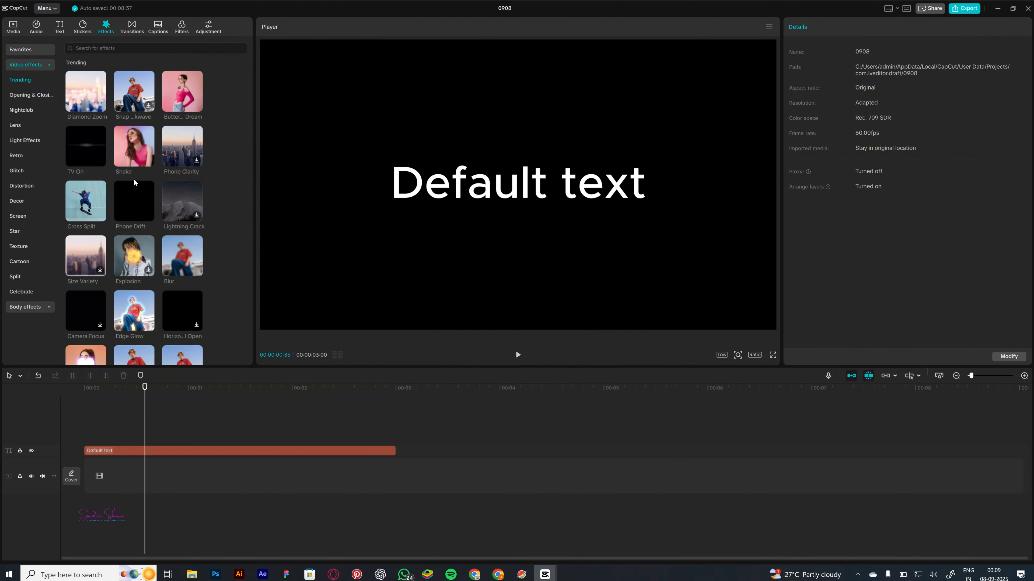
scroll(133, 179, "down", 2)
scroll(134, 182, "down", 3)
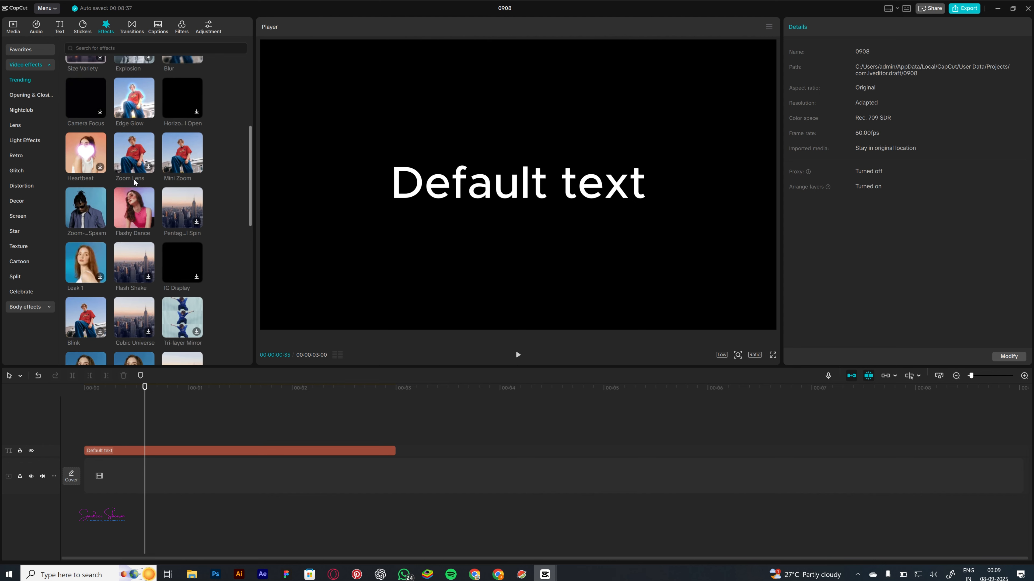
scroll(133, 179, "down", 5)
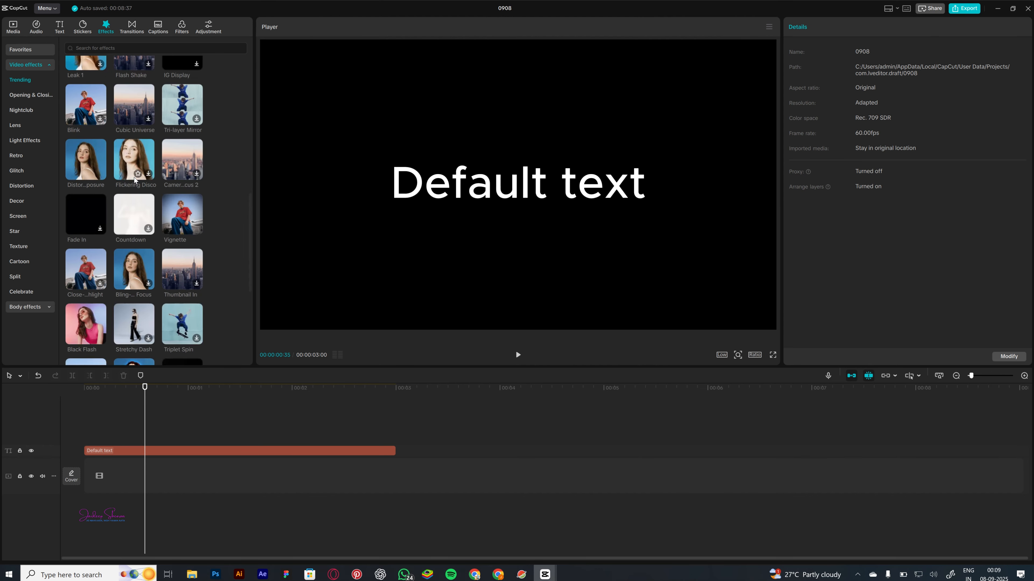
scroll(134, 178, "down", 1)
scroll(134, 177, "down", 3)
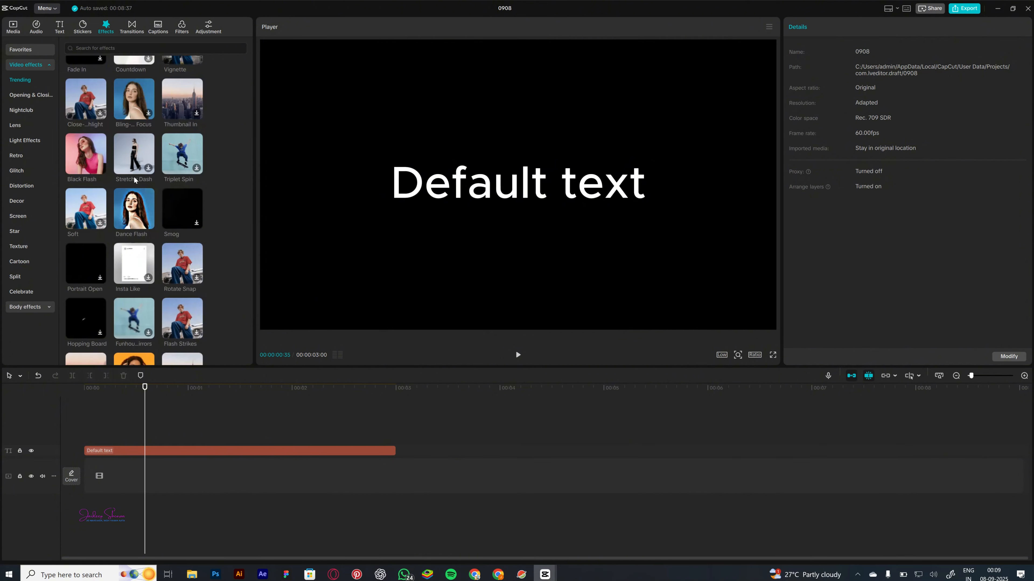
scroll(159, 179, "down", 7)
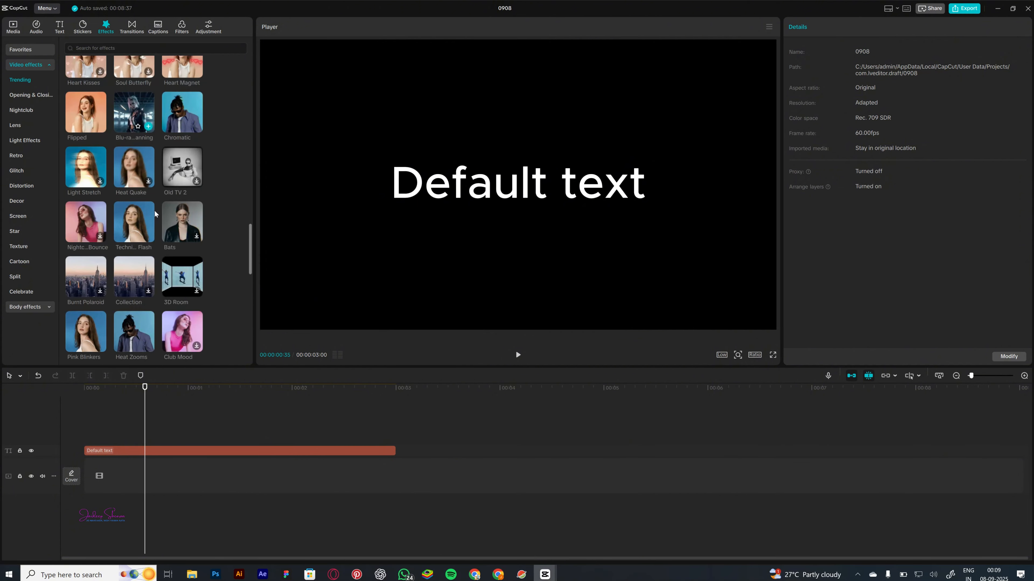
scroll(191, 278, "up", 7)
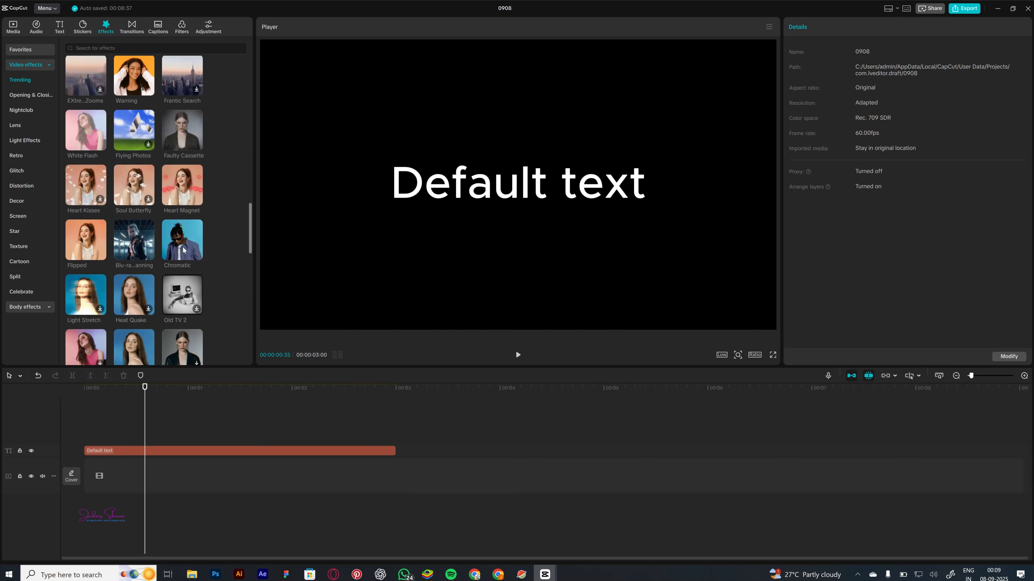
Step: Review the Overlay transitions, and examine the auto captions options and Trending caption templates
left_click(132, 28)
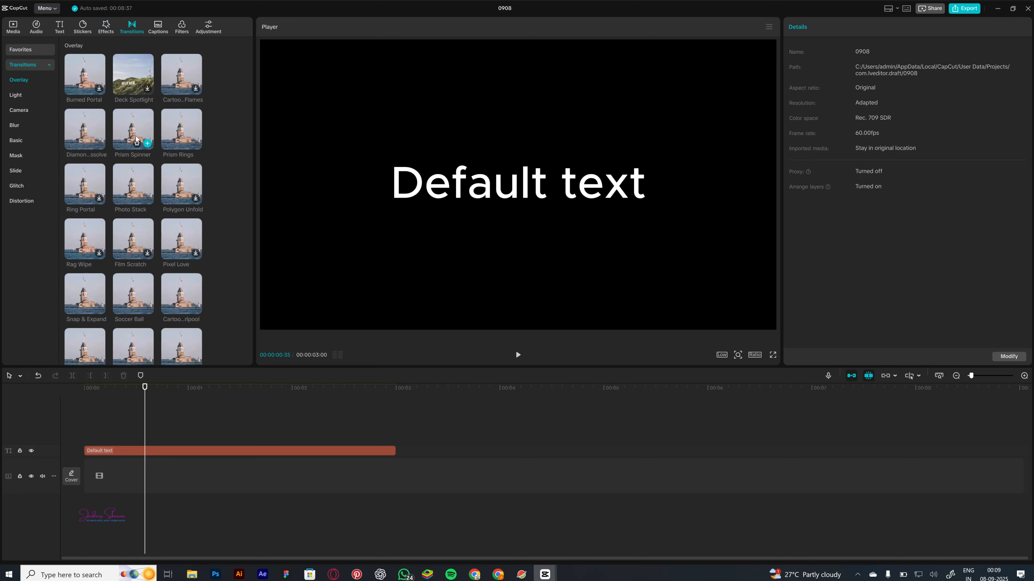
mouse_move(135, 133)
left_click(156, 27)
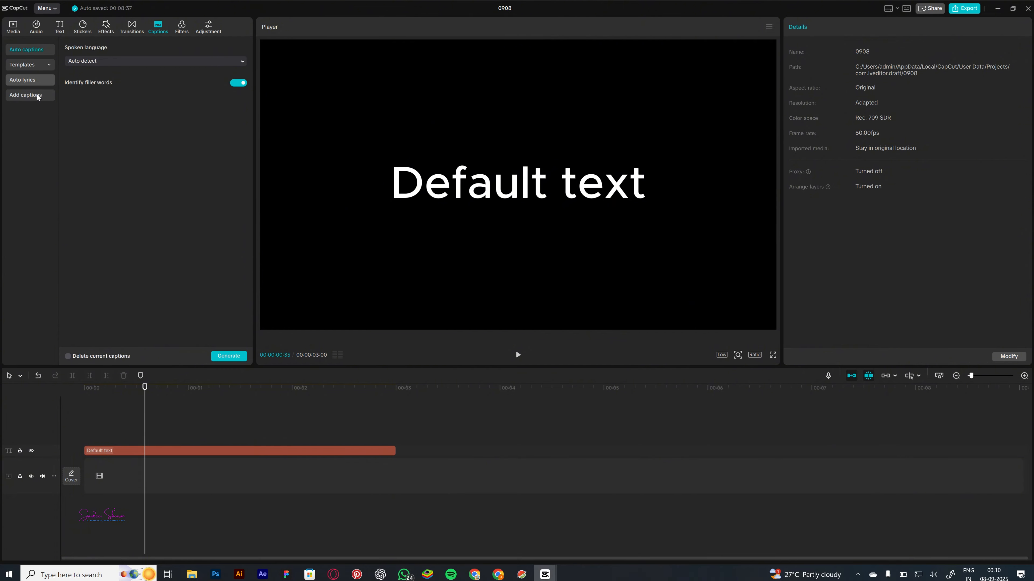
left_click(43, 66)
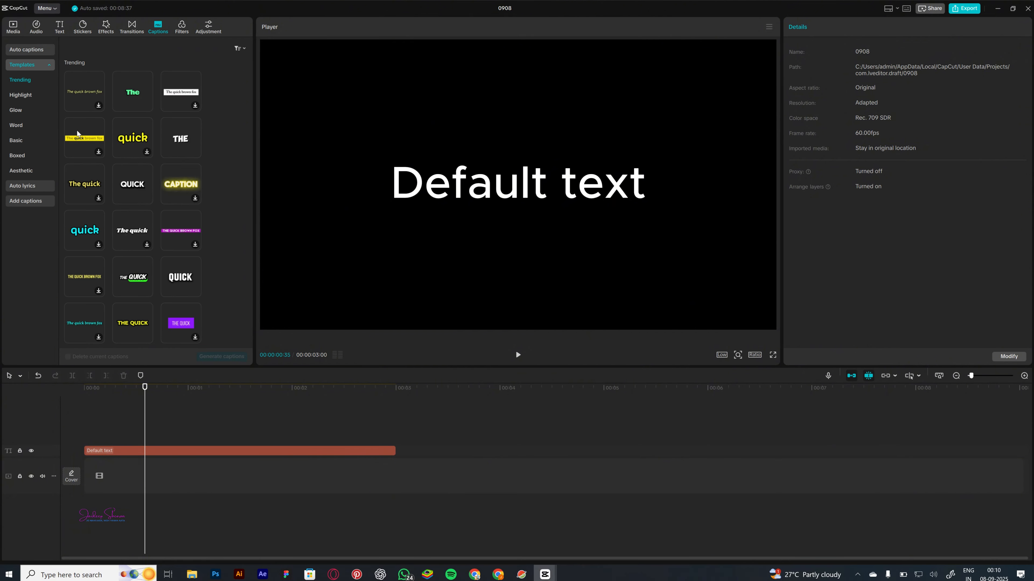
mouse_move(139, 96)
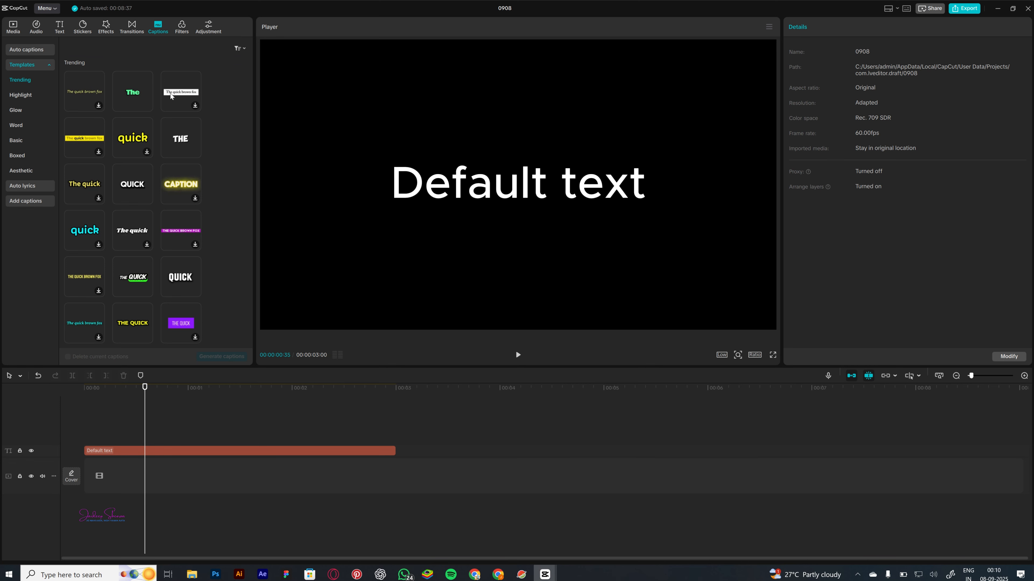
mouse_move(186, 143)
Step: Browse the Life and Landscape filters, open the adjustment options and select the Default text clip in the timeline
left_click(184, 29)
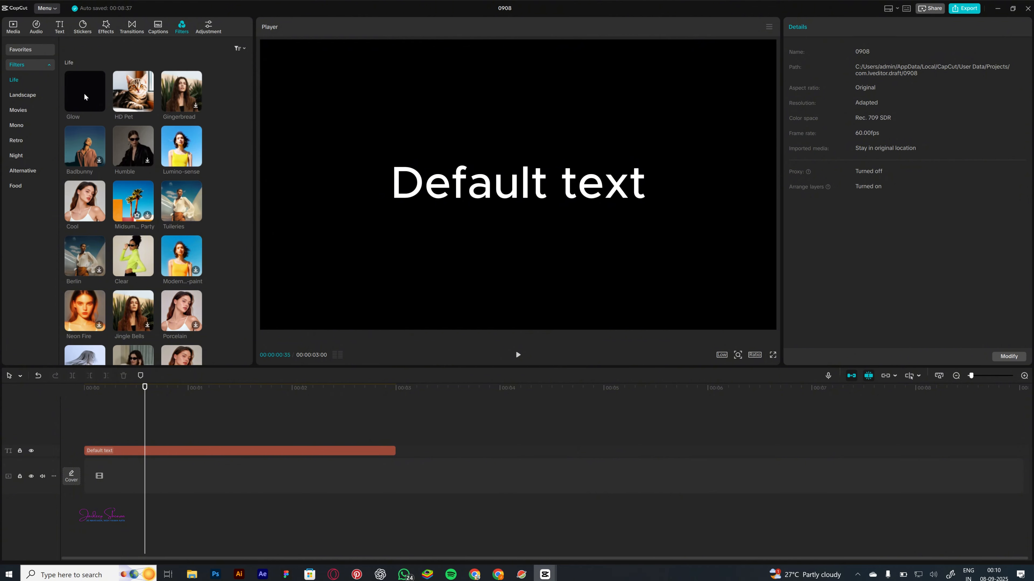
scroll(158, 154, "down", 10)
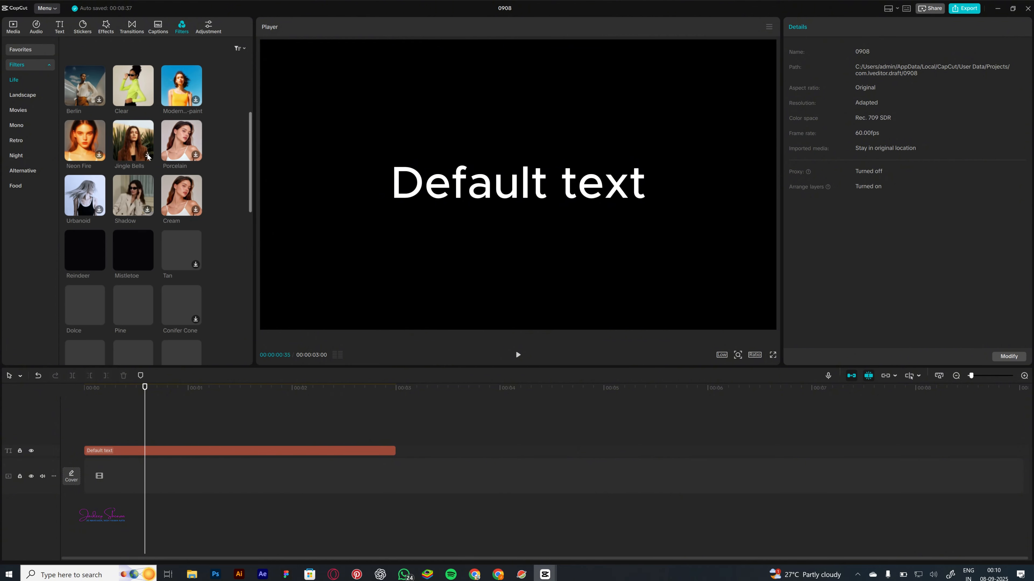
scroll(112, 215, "down", 5)
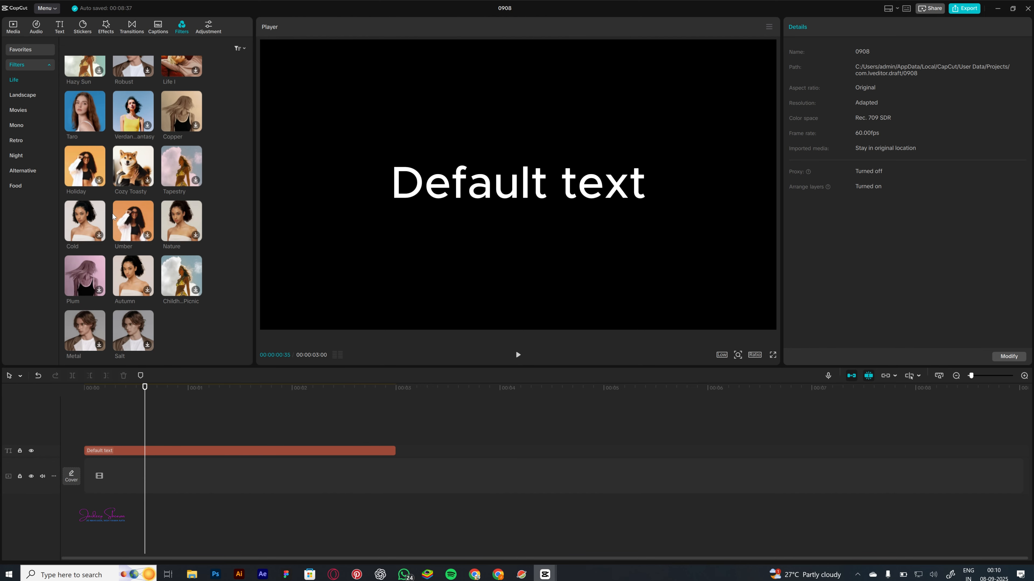
scroll(112, 213, "down", 3)
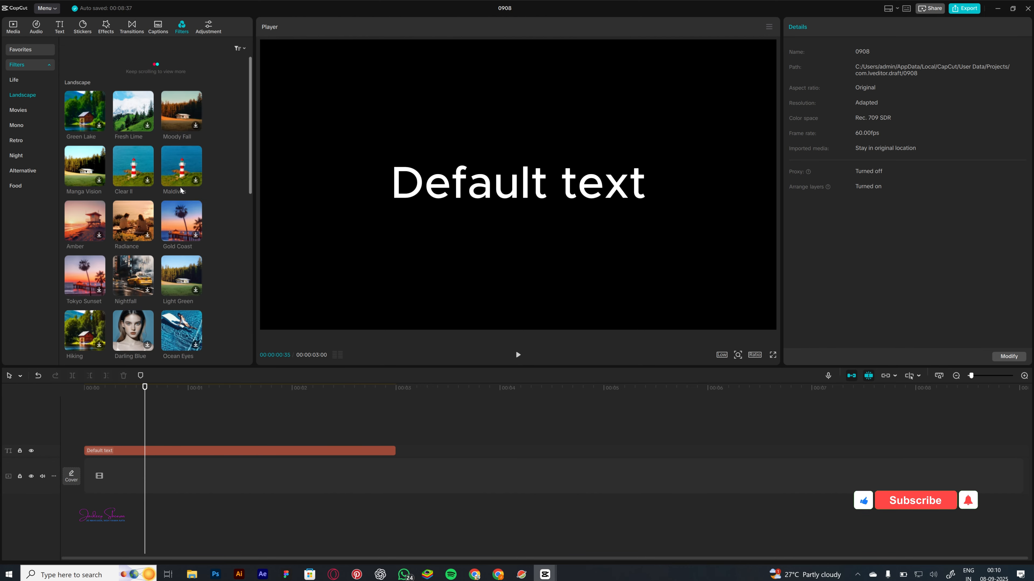
scroll(167, 247, "up", 3)
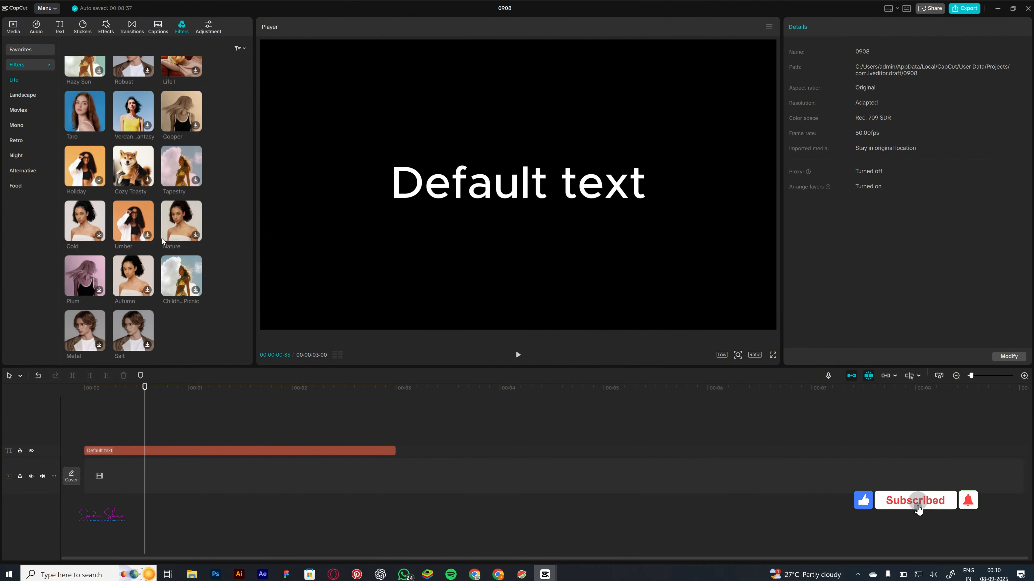
left_click(209, 26)
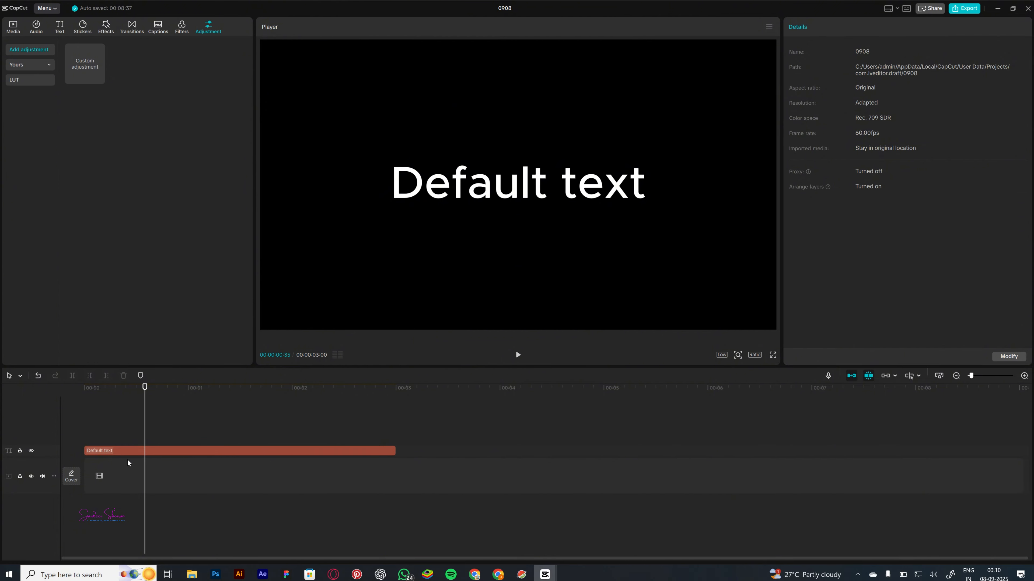
left_click(139, 450)
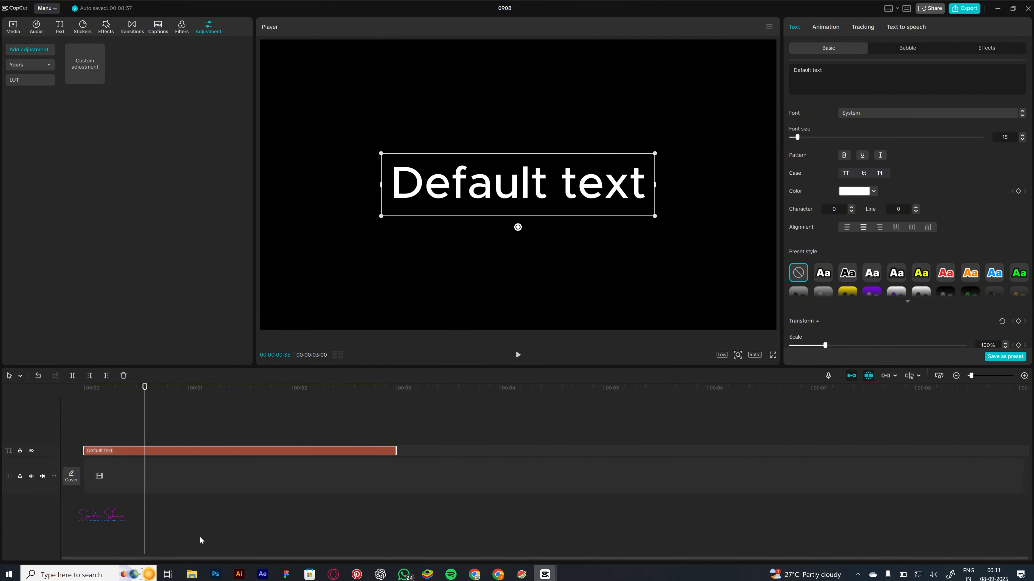
Step: Switch to File Explorer, look through the Downloads folder and select the cinematic glow effect image
left_click(193, 576)
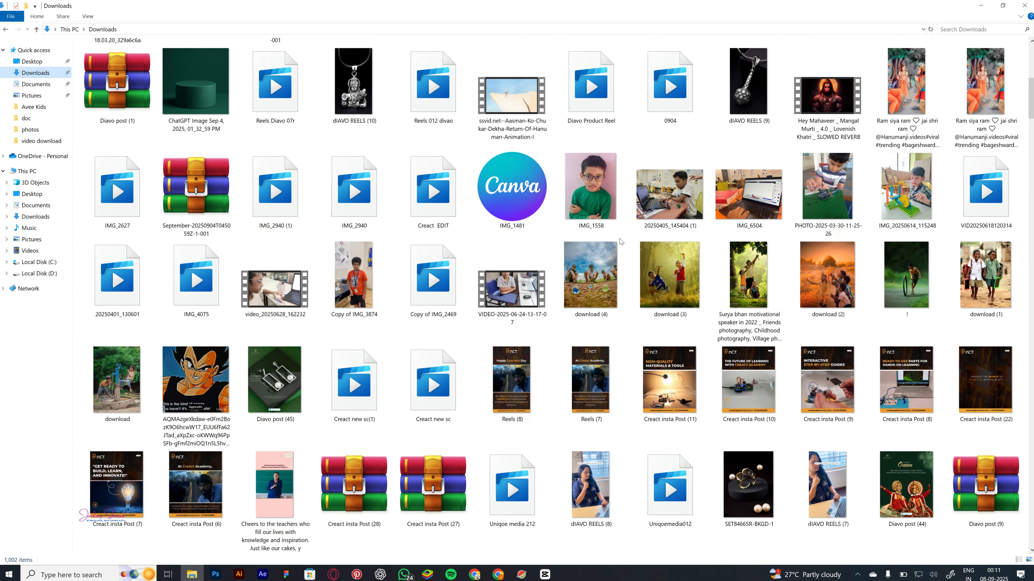
scroll(597, 318, "down", 5)
scroll(549, 350, "down", 15)
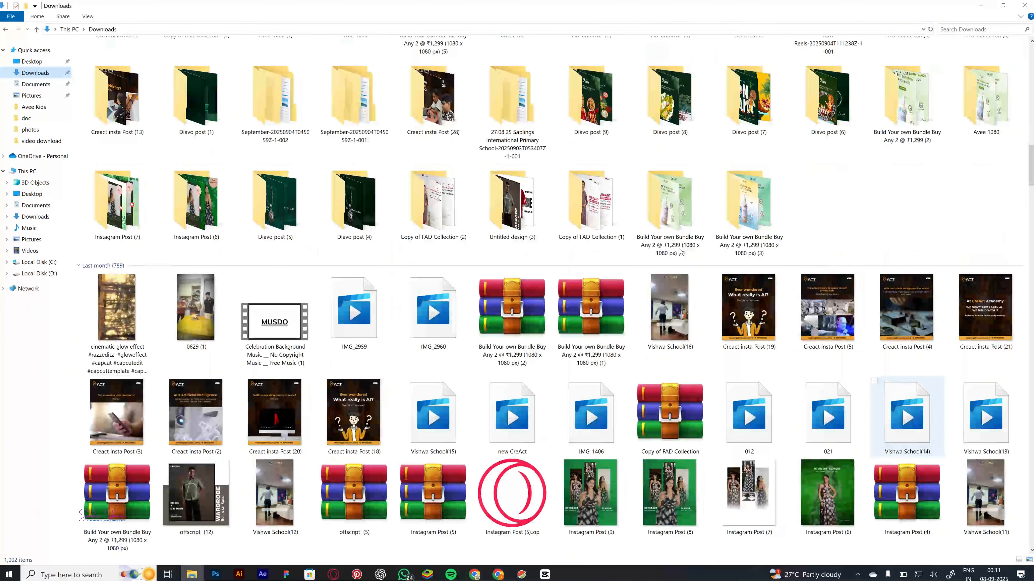
scroll(146, 328, "down", 10)
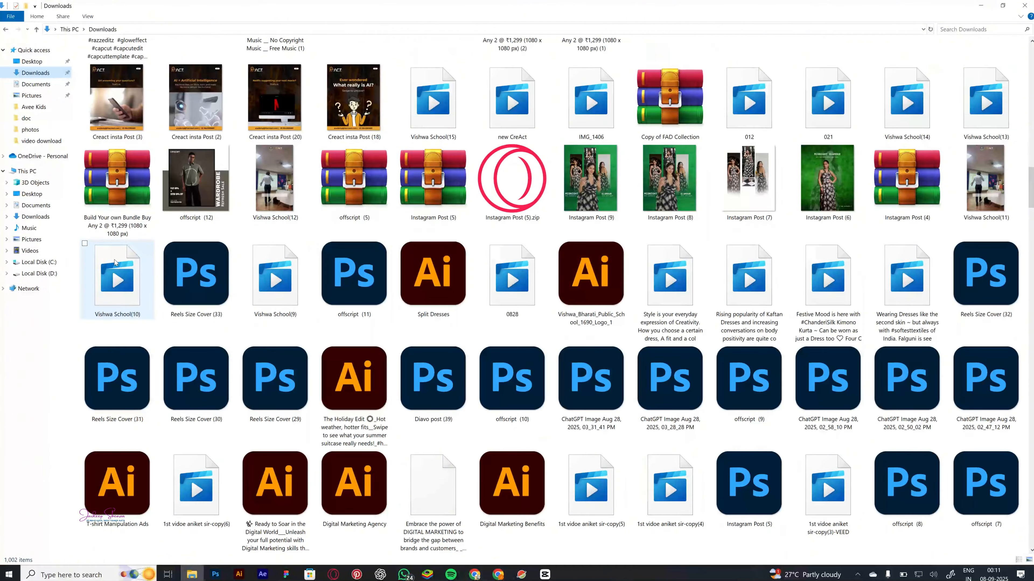
scroll(154, 246, "up", 10)
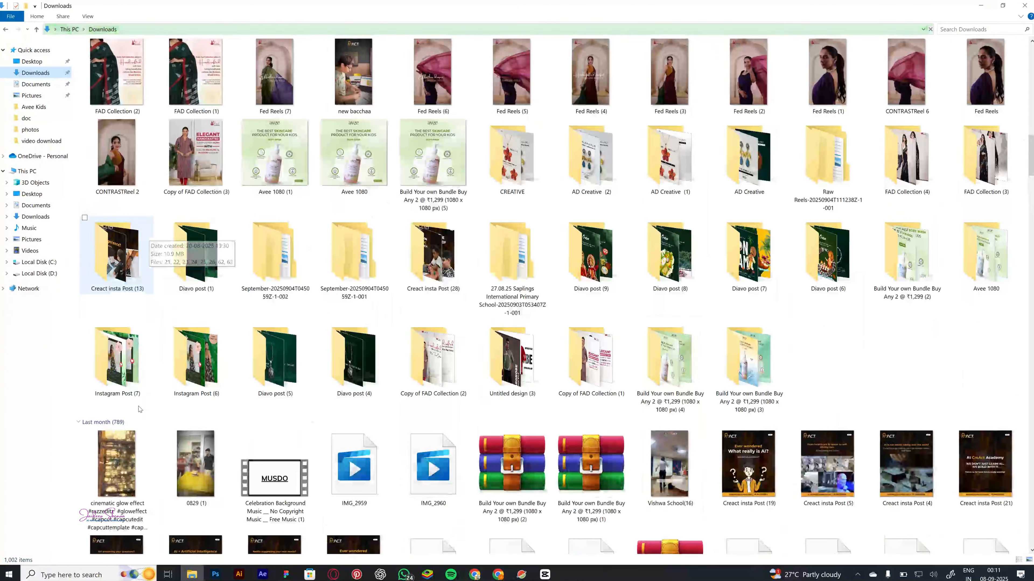
left_click(134, 467)
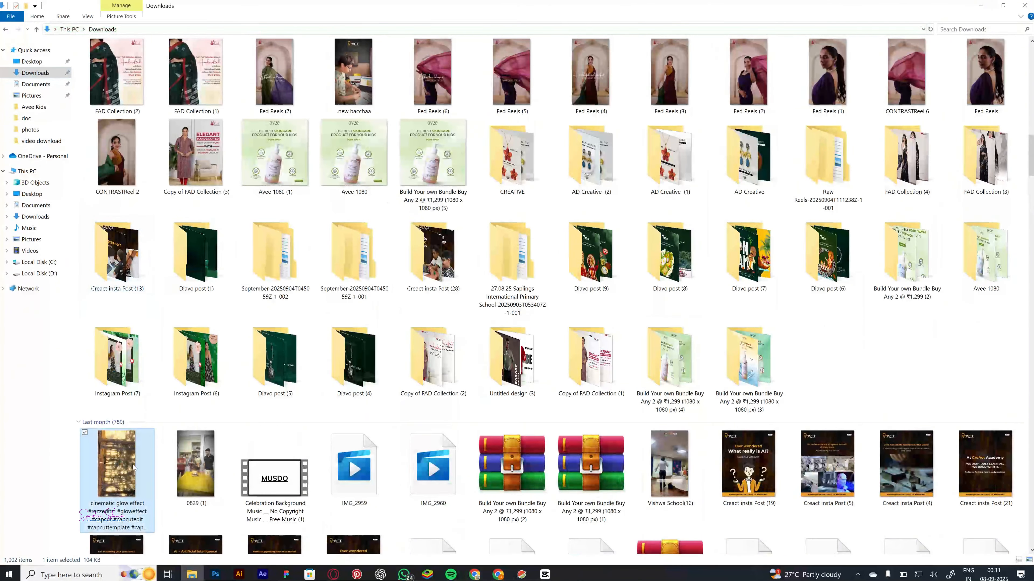
Step: Switch back to CapCut, open the media Import section and try to bring in the cinematic glow image from Downloads
left_click_drag(142, 481, 154, 132)
key("alt+Tab")
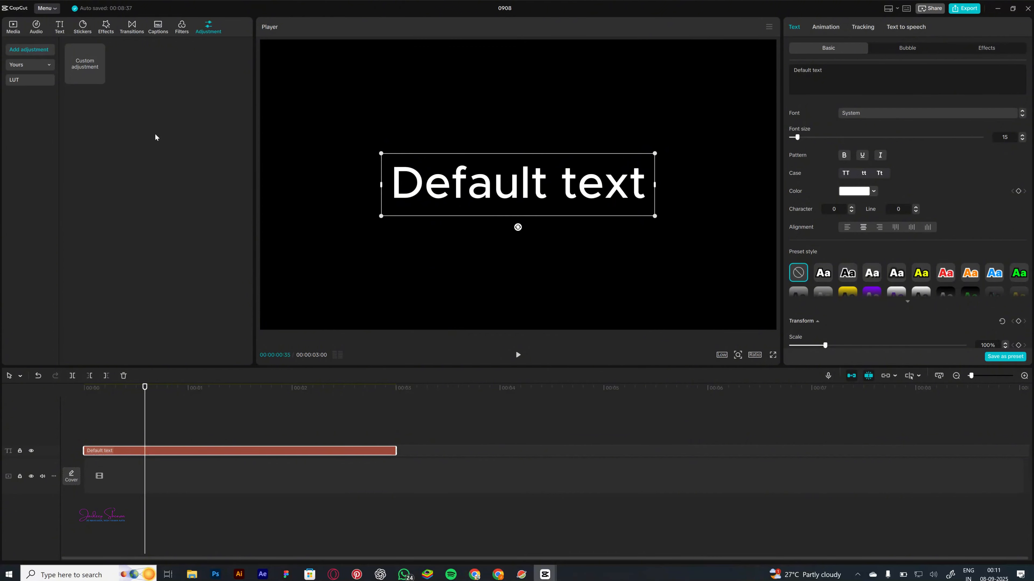
left_click(15, 29)
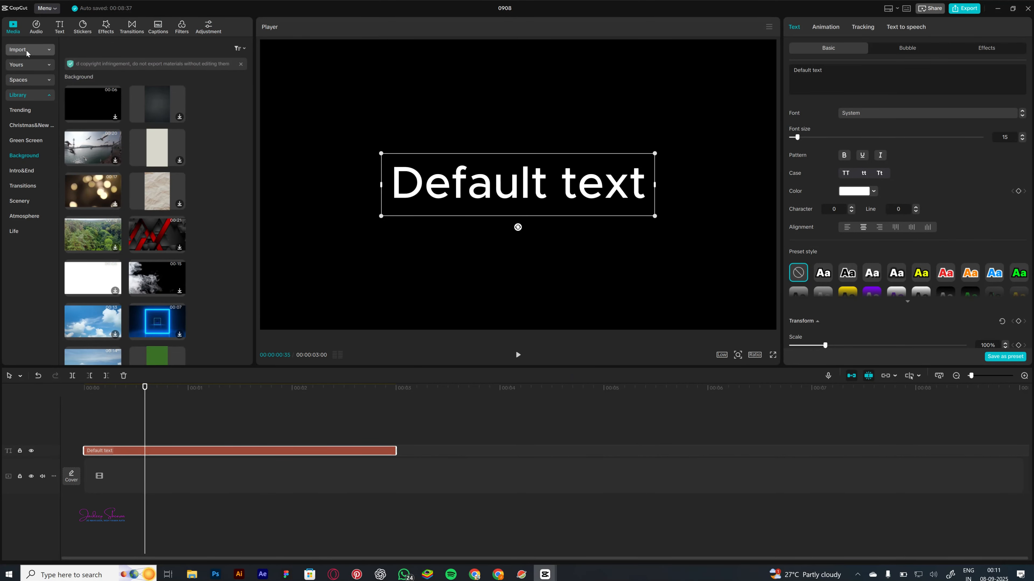
left_click(18, 50)
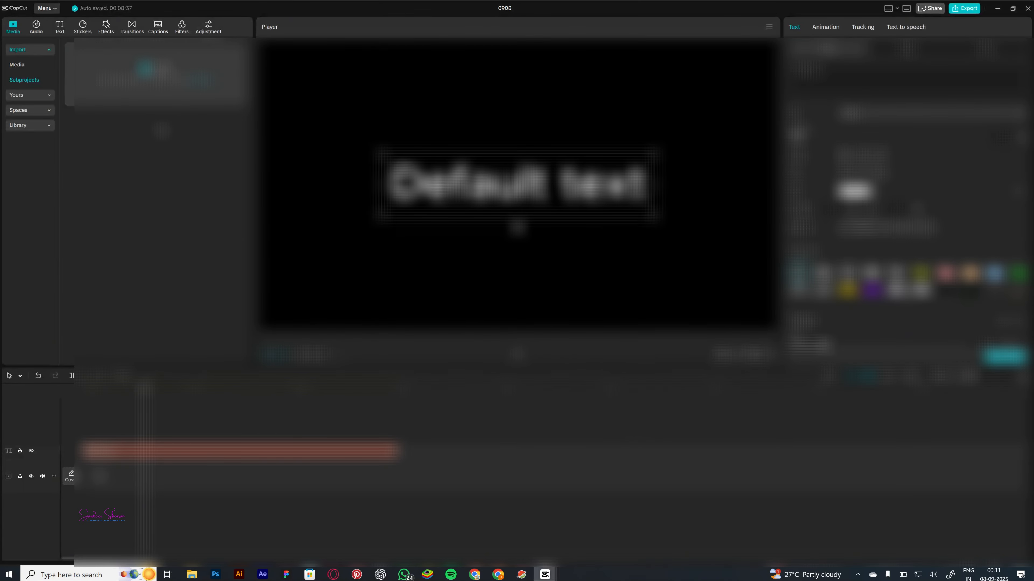
key("alt+Tab")
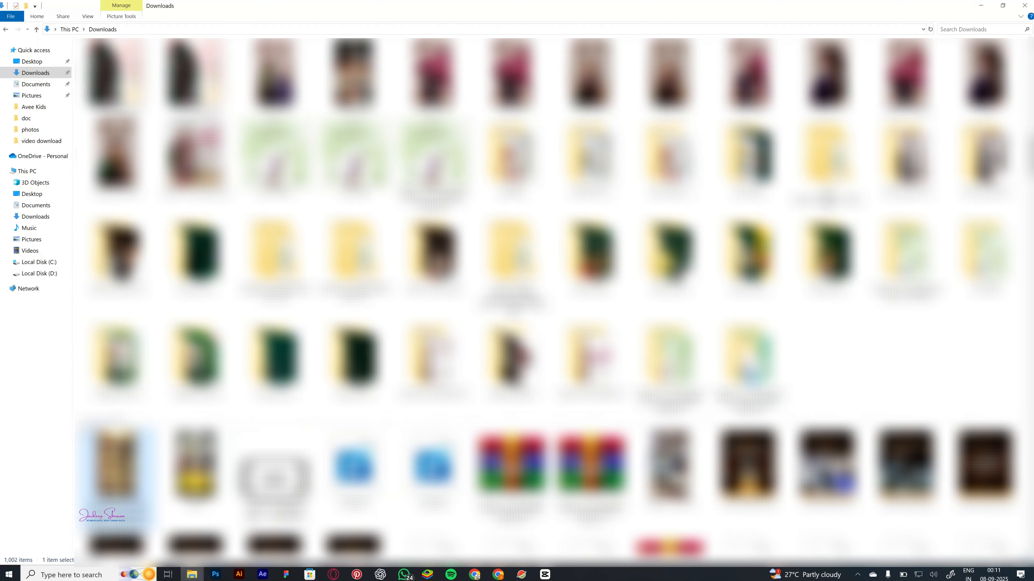
key("alt+Tab")
left_click_drag(277, 229, 144, 167)
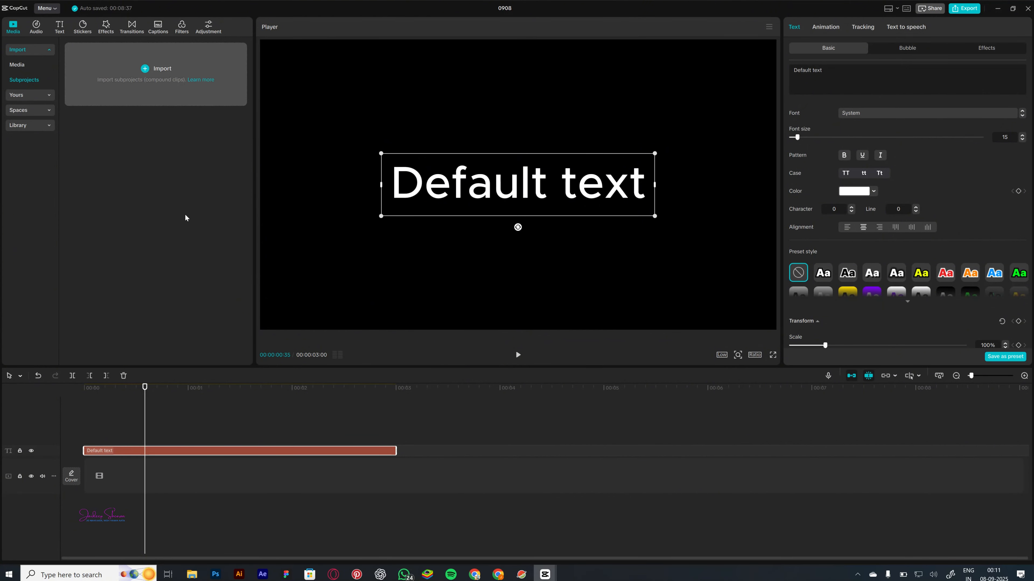
Step: Delete the Default text clip from the timeline
left_click(434, 460)
left_click_drag(377, 412, 351, 485)
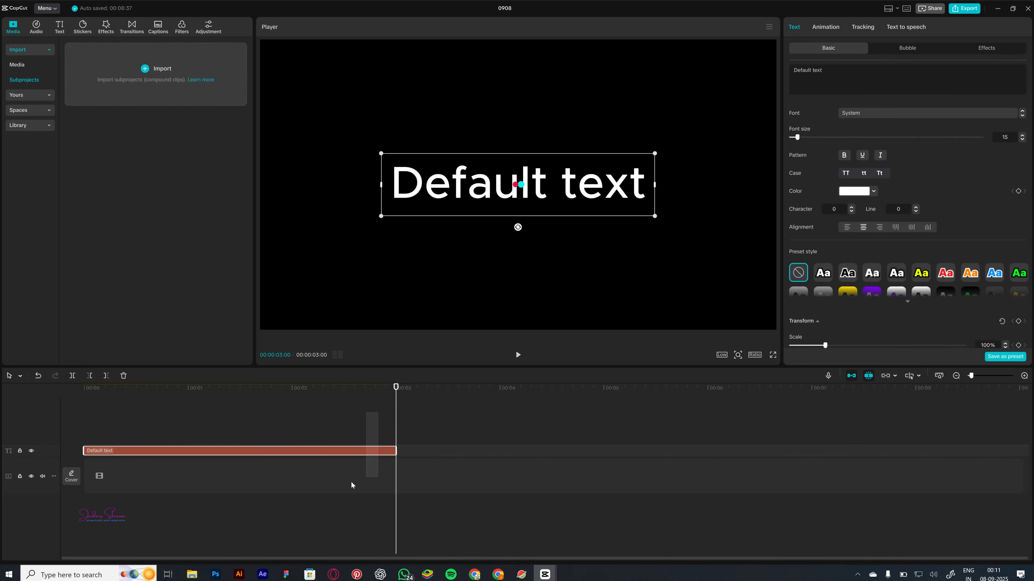
key("Delete")
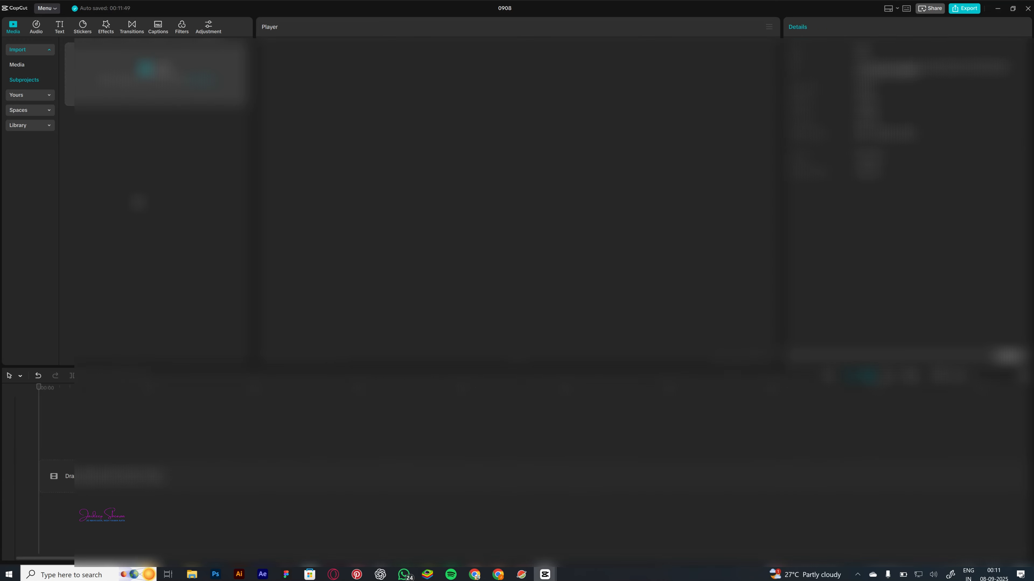
Step: Try to add the cinematic glow image from the Downloads folder to the project's Subprojects
key("alt+Tab")
key("alt+Tab")
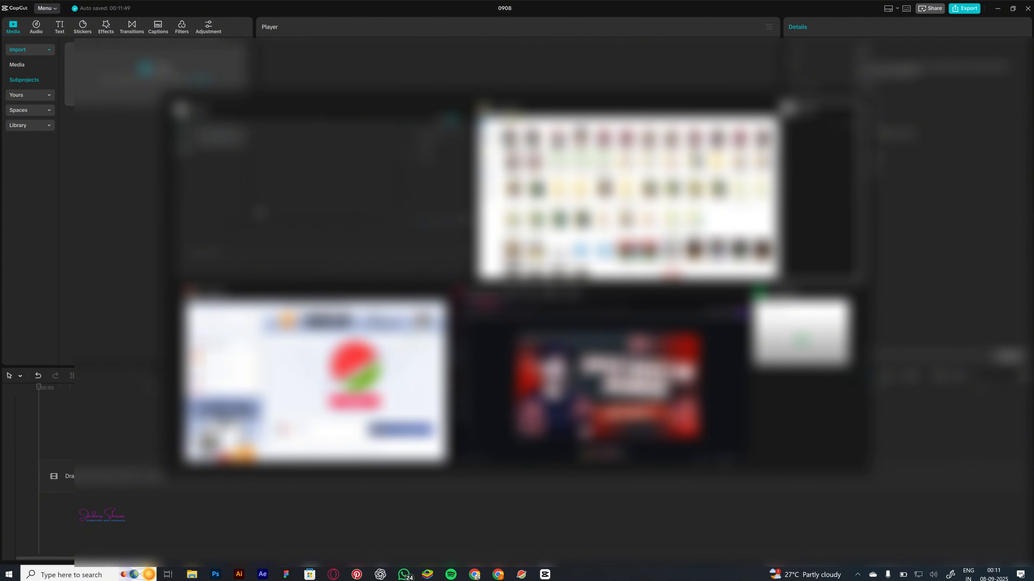
key("alt+Tab")
key("alt+Tab")
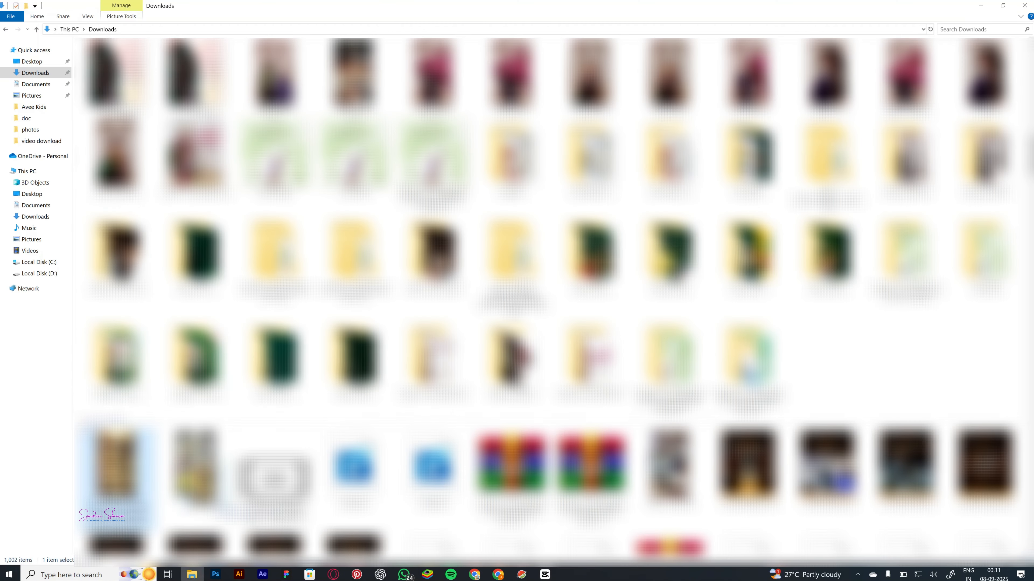
key("alt+Tab")
key("alt+Tab")
key("alt+Tab")
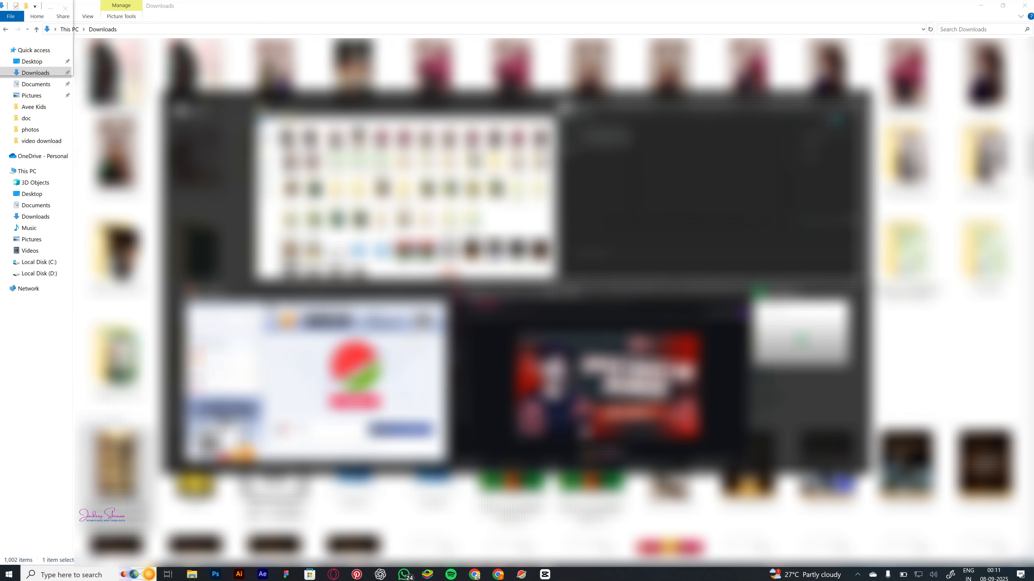
left_click_drag(162, 186, 146, 102)
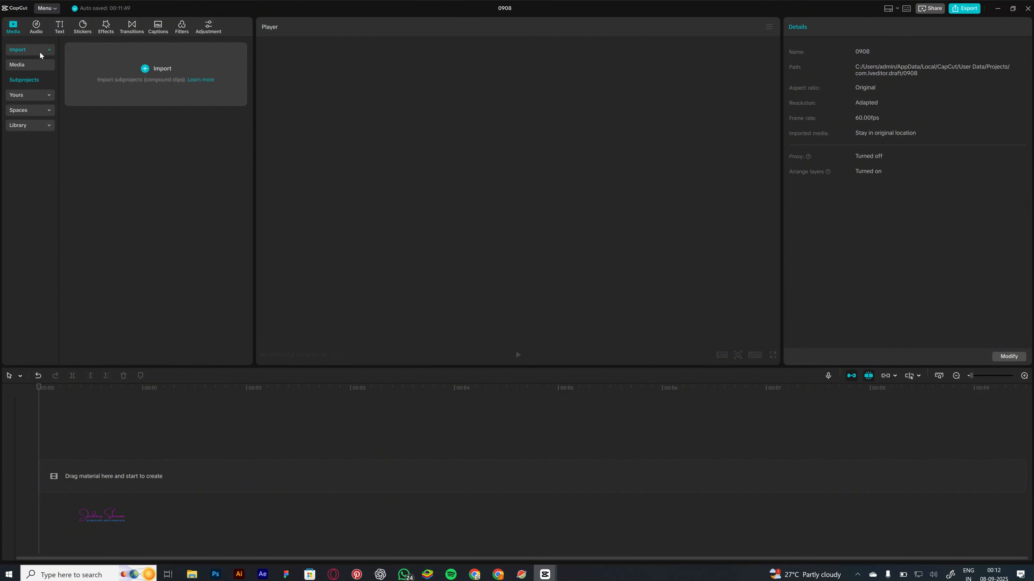
Step: Import the cinematic glow image from the Downloads folder into the project's Media collection
left_click(28, 64)
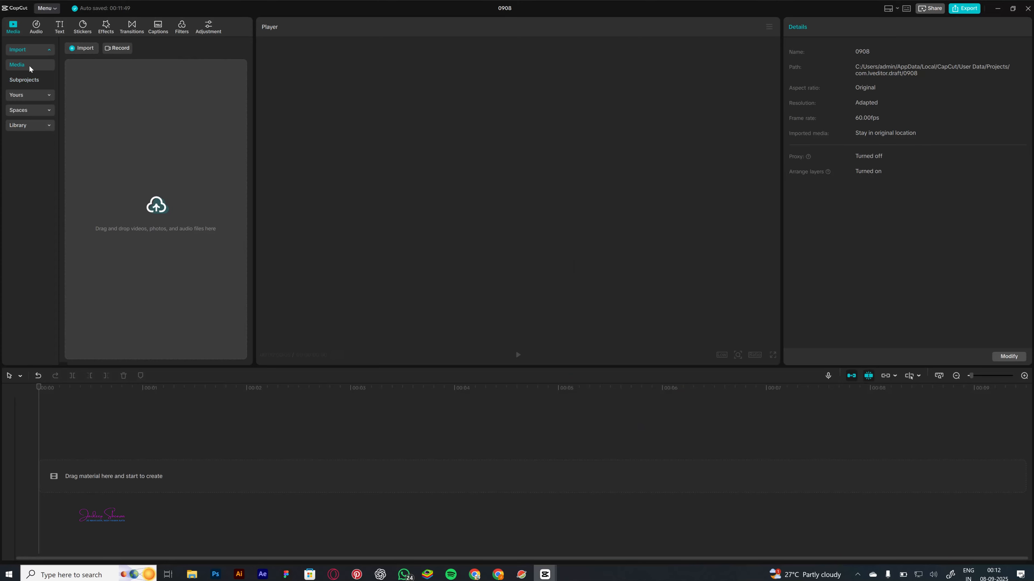
key("alt+Tab")
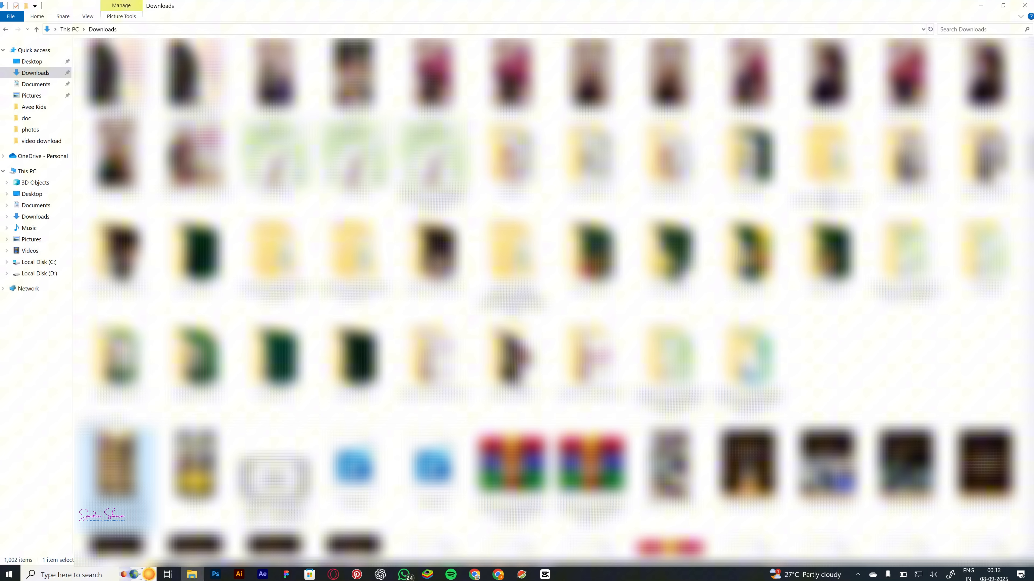
left_click_drag(116, 464, 191, 223)
key("alt+Tab")
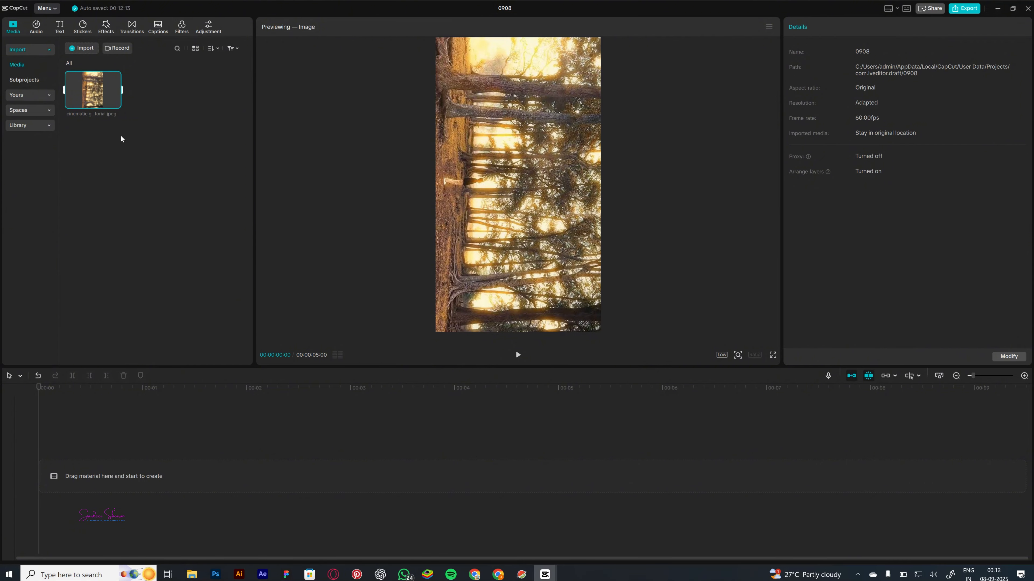
left_click(207, 93)
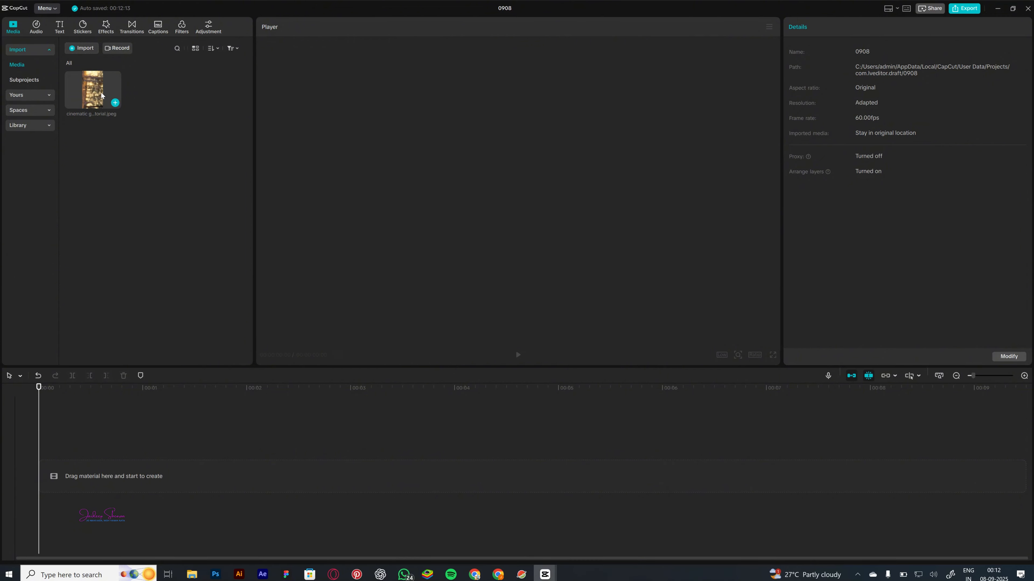
Step: Place the imported cinematic image at the start of the main track and set the playhead to 00:00:00:00
left_click_drag(90, 92, 73, 472)
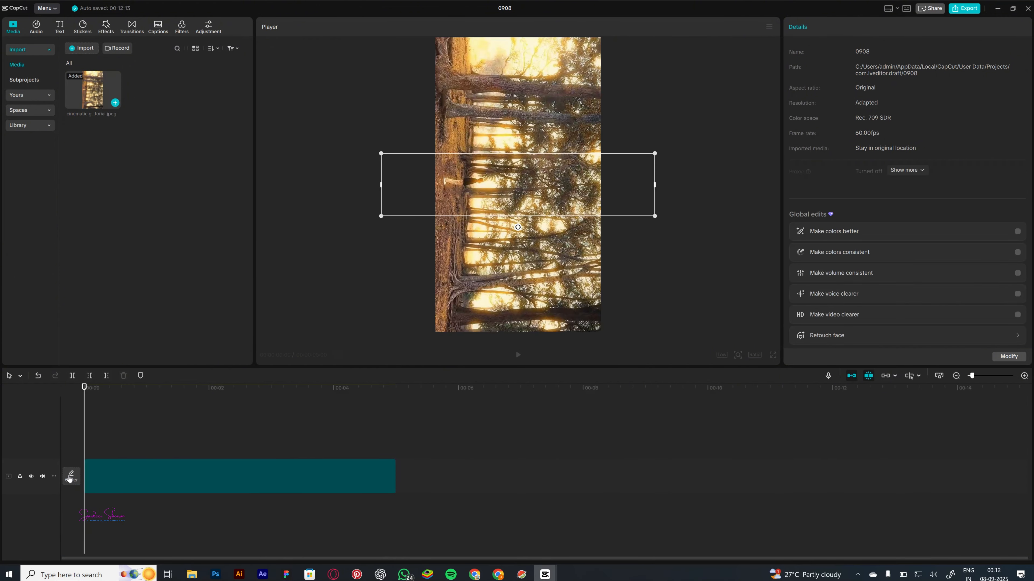
left_click(255, 474)
left_click(143, 438)
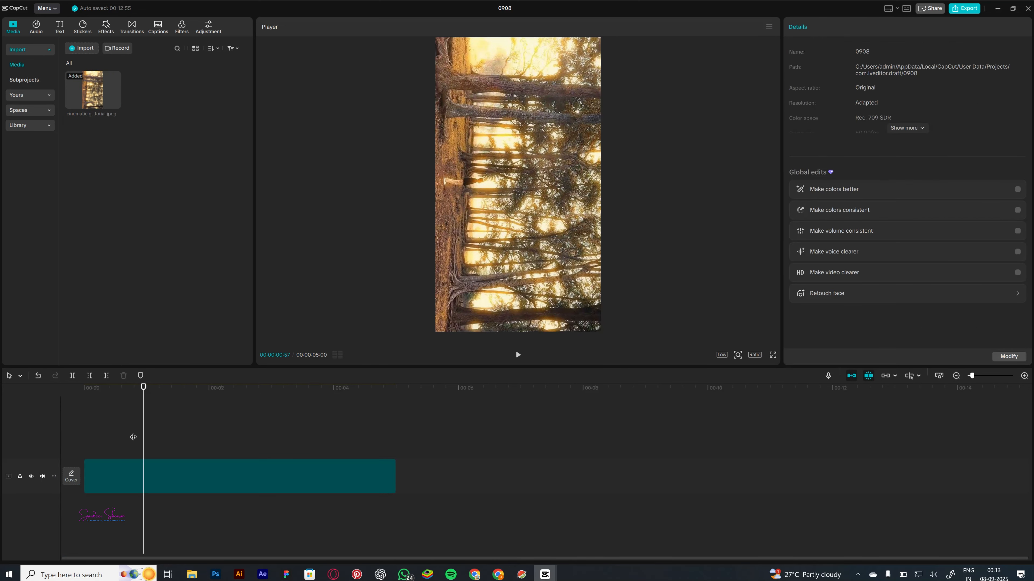
left_click(71, 436)
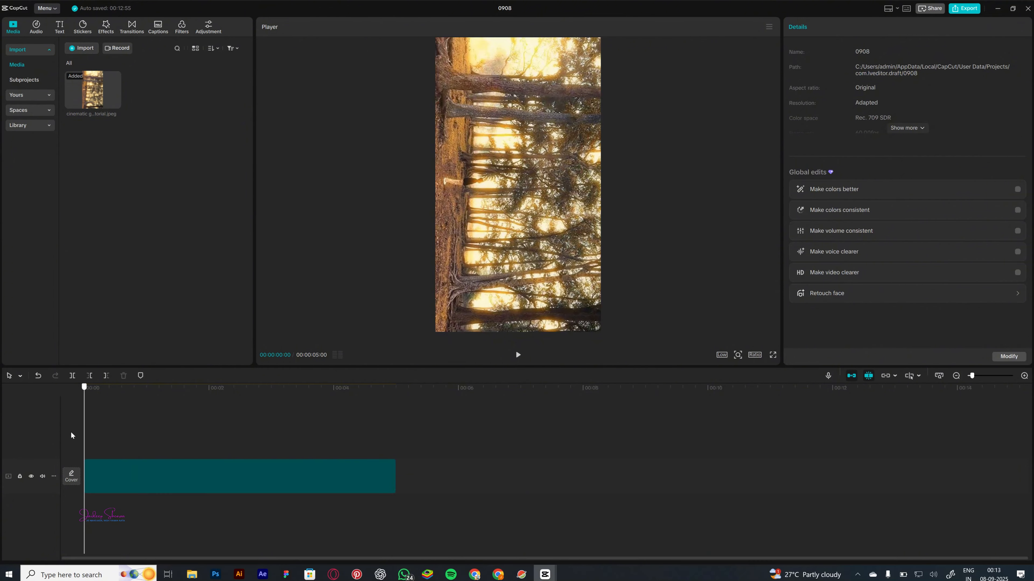
Step: Review the timeline cursor modes, choose Select and select the image clip on the main track
left_click(21, 377)
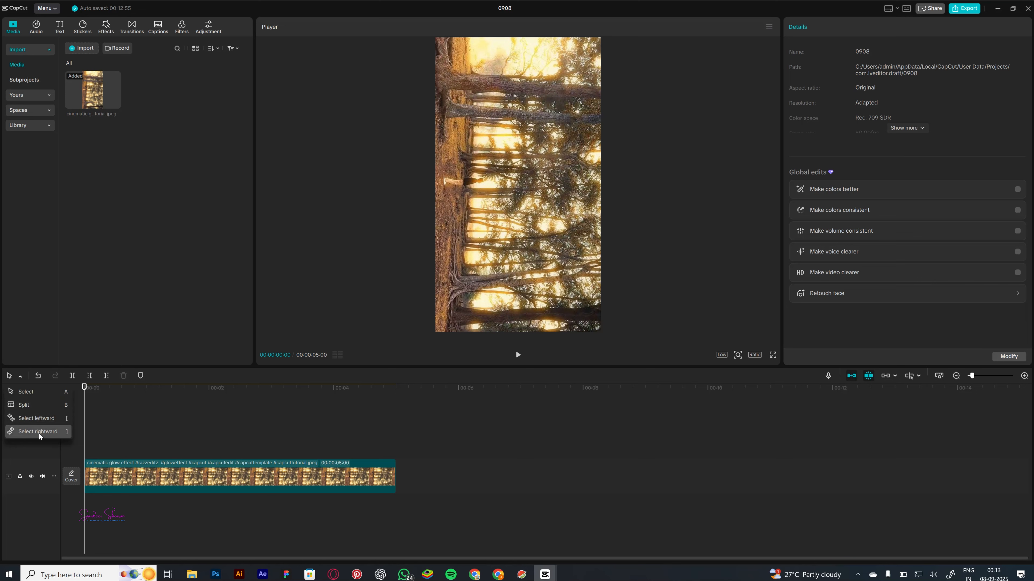
left_click(34, 393)
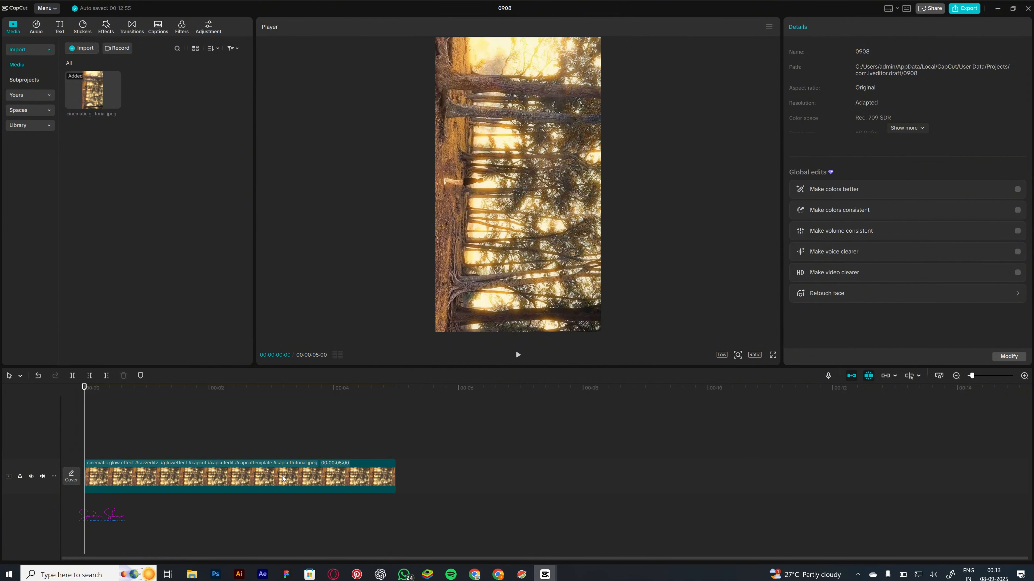
mouse_move(261, 480)
left_mouse_down()
mouse_move(270, 444)
mouse_move(419, 460)
mouse_move(269, 474)
left_mouse_up()
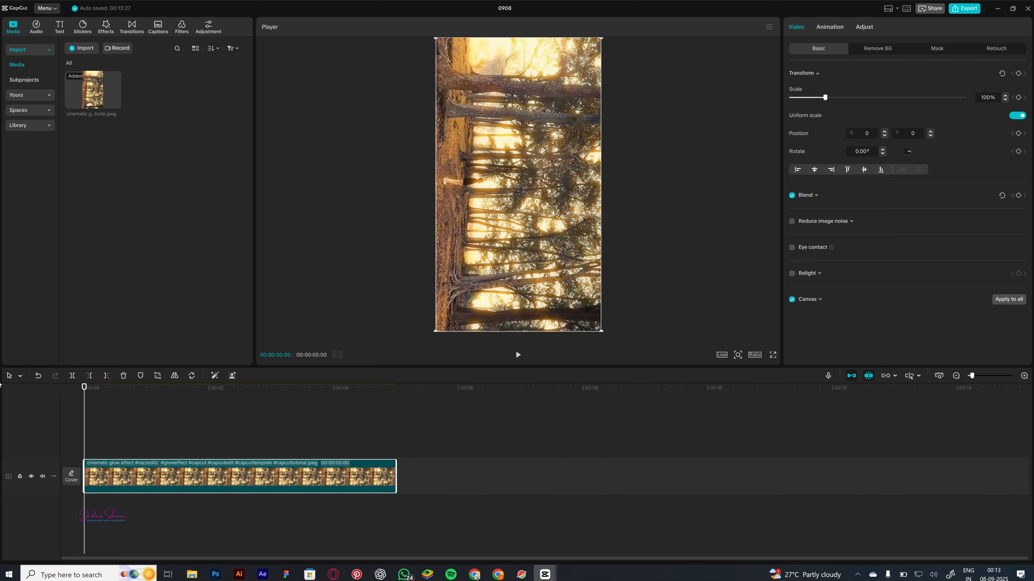
Step: Cut the image clip near its beginning with the Split tool and undo the cut
left_click(20, 376)
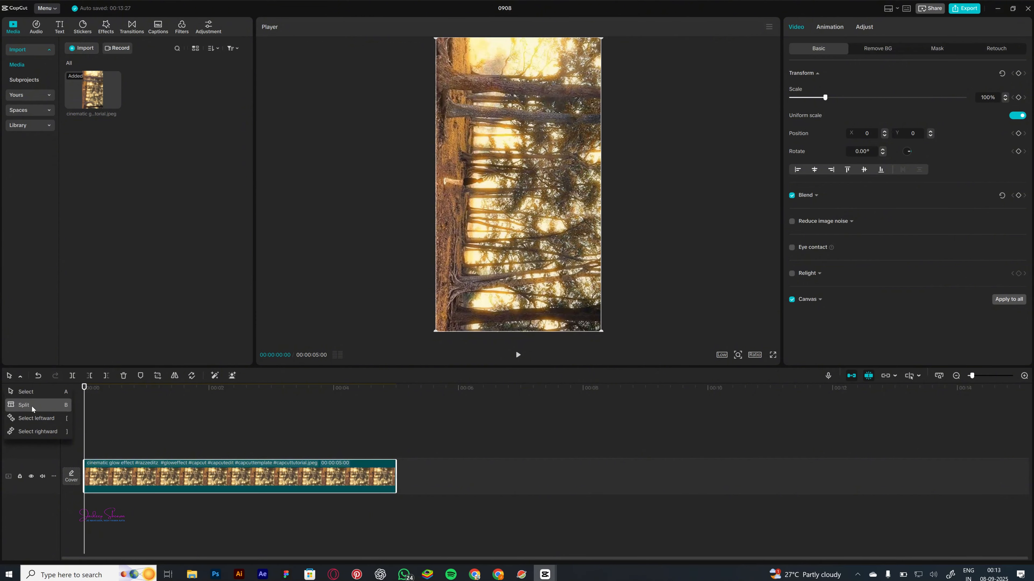
left_click(32, 406)
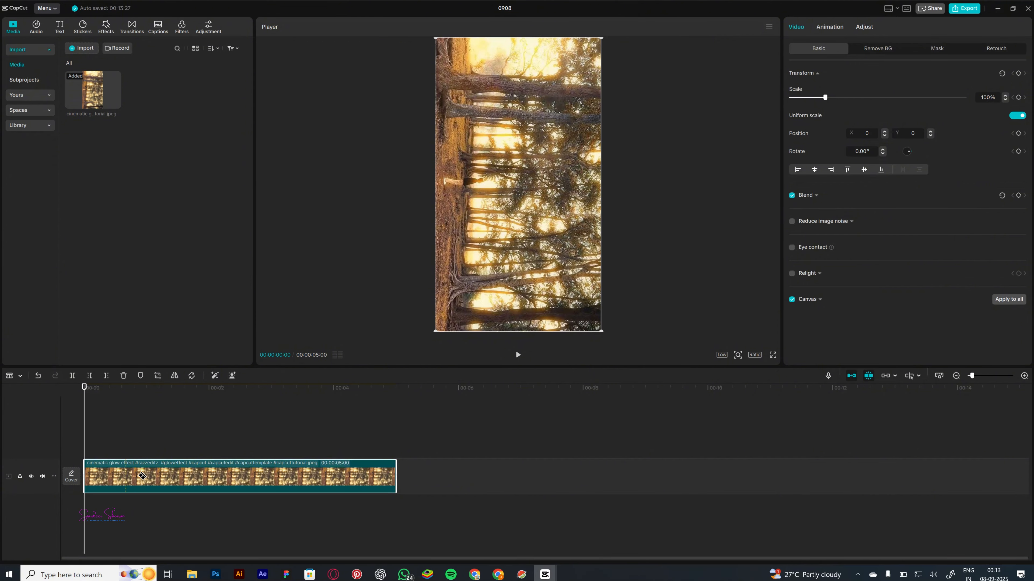
left_click(137, 477)
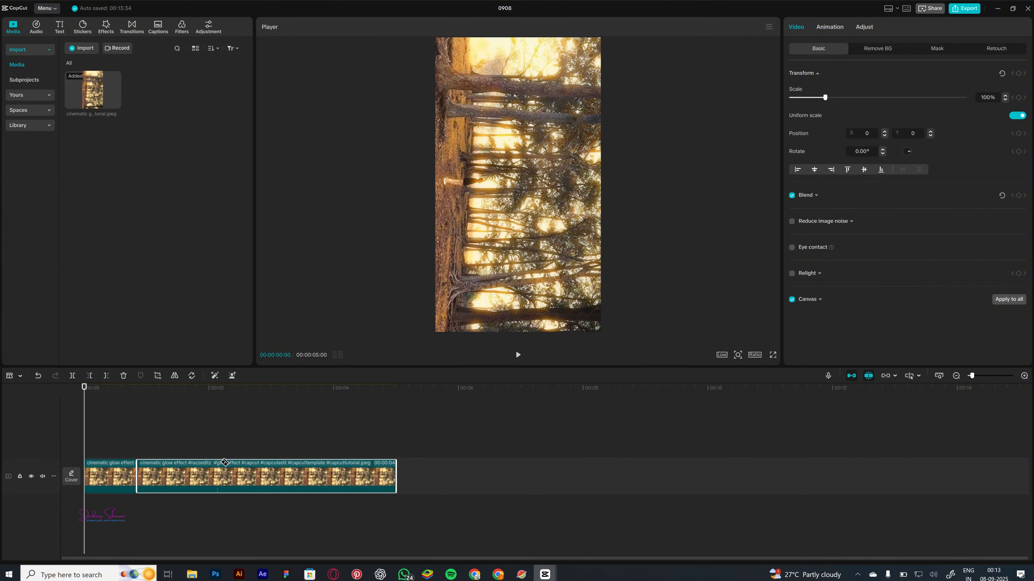
key("ctrl+z")
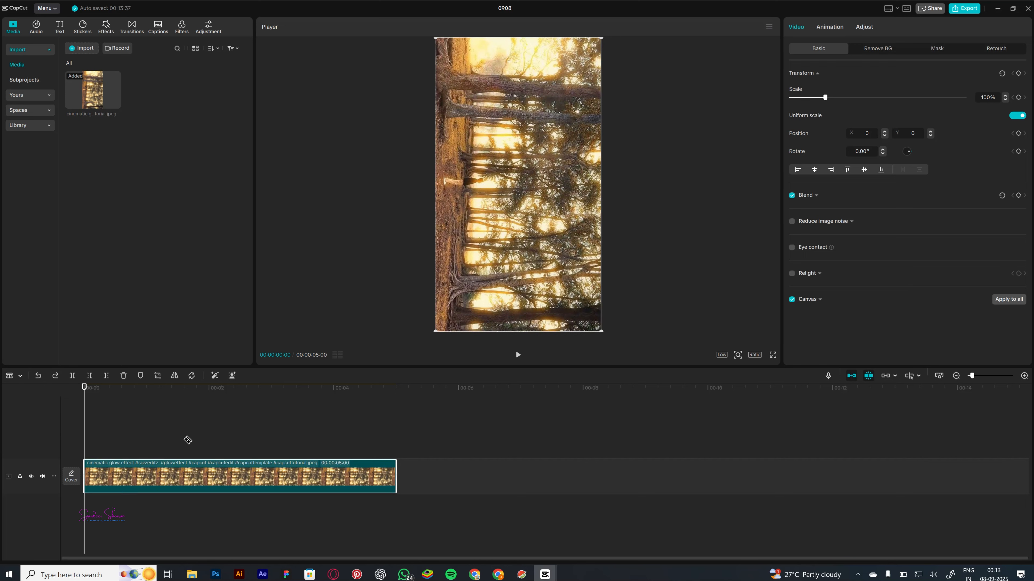
Step: Try the Select leftward cursor mode on the timeline and return to the Select mode
left_click(20, 377)
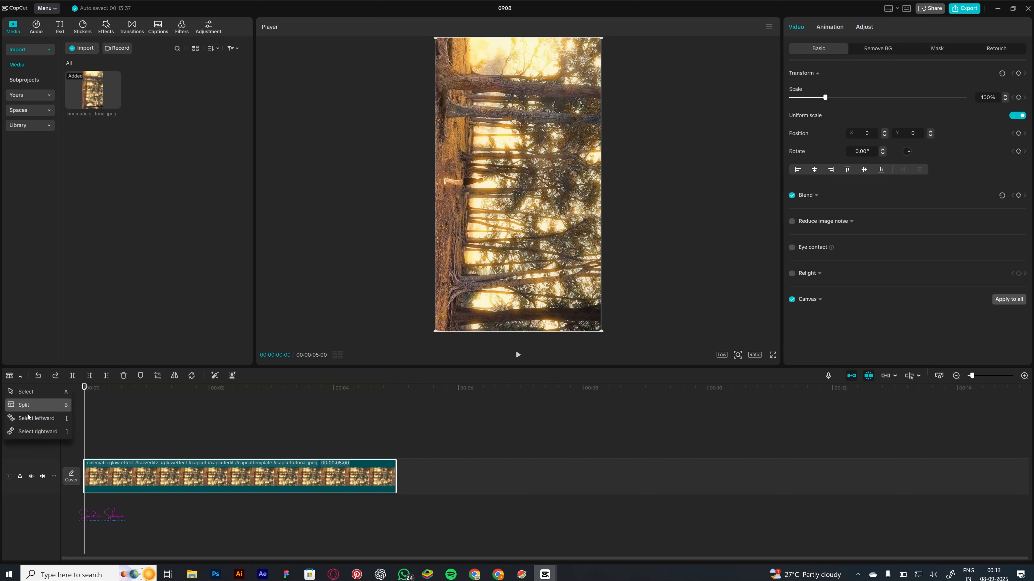
left_click(37, 418)
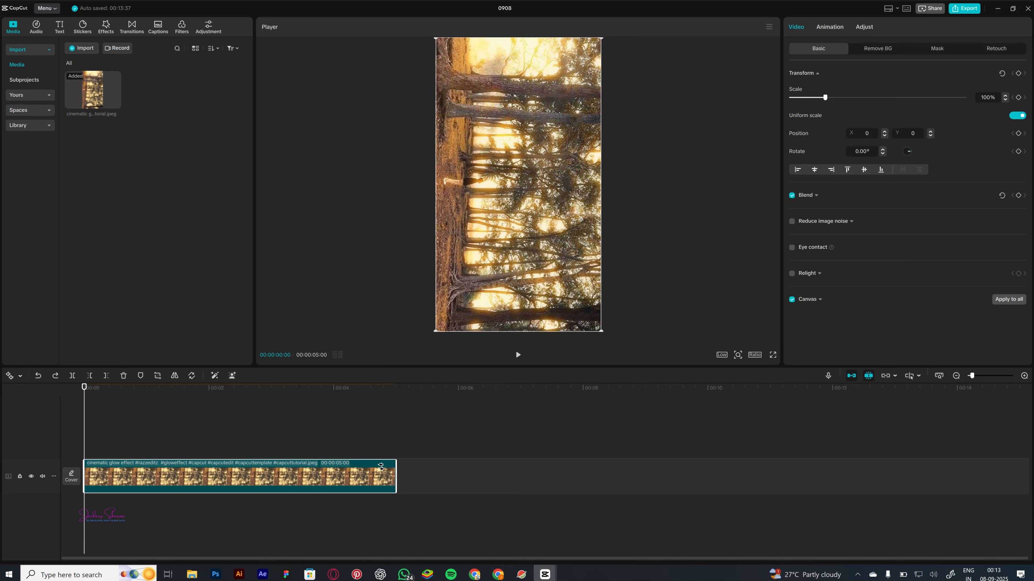
left_click(20, 376)
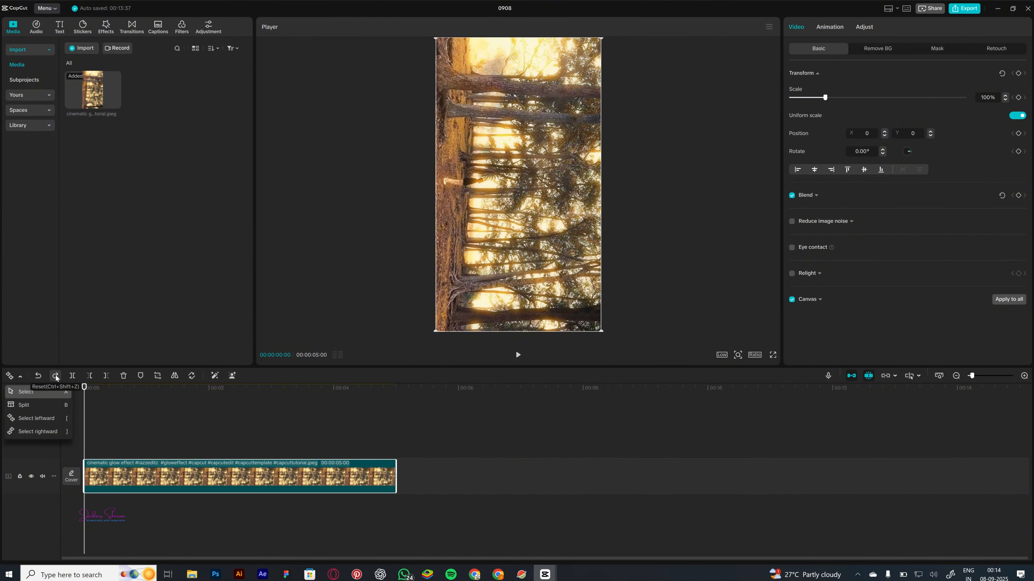
left_click(73, 377)
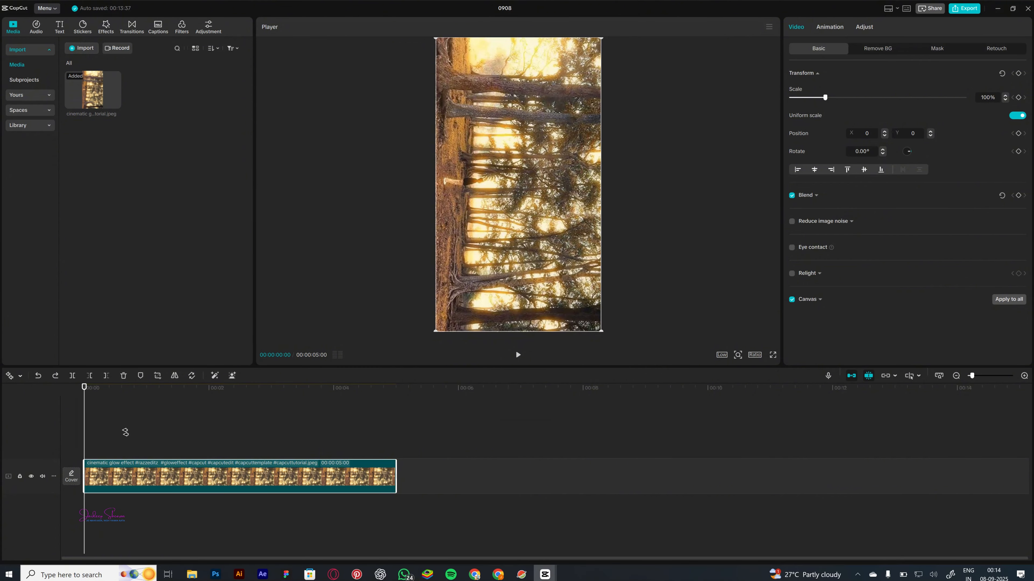
left_click(19, 378)
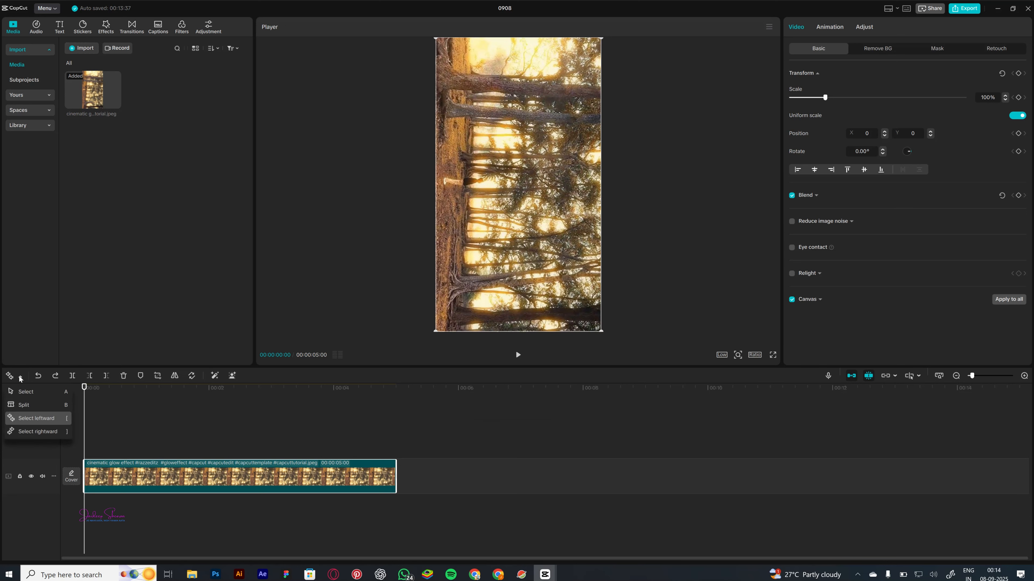
left_click(25, 390)
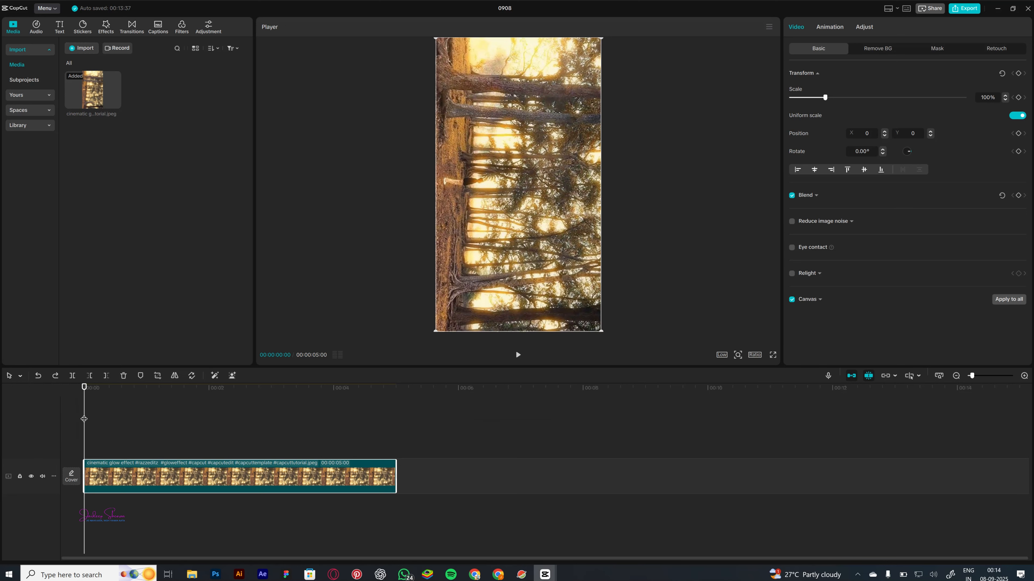
Step: Split the image clip at 00:00:01:13 and undo the split
left_click_drag(84, 417, 160, 417)
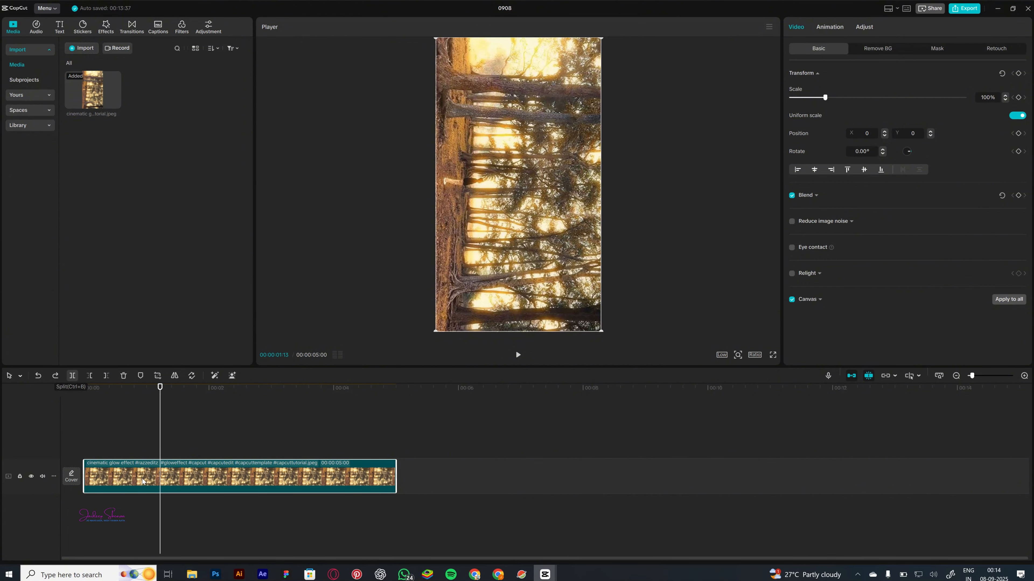
left_click(73, 375)
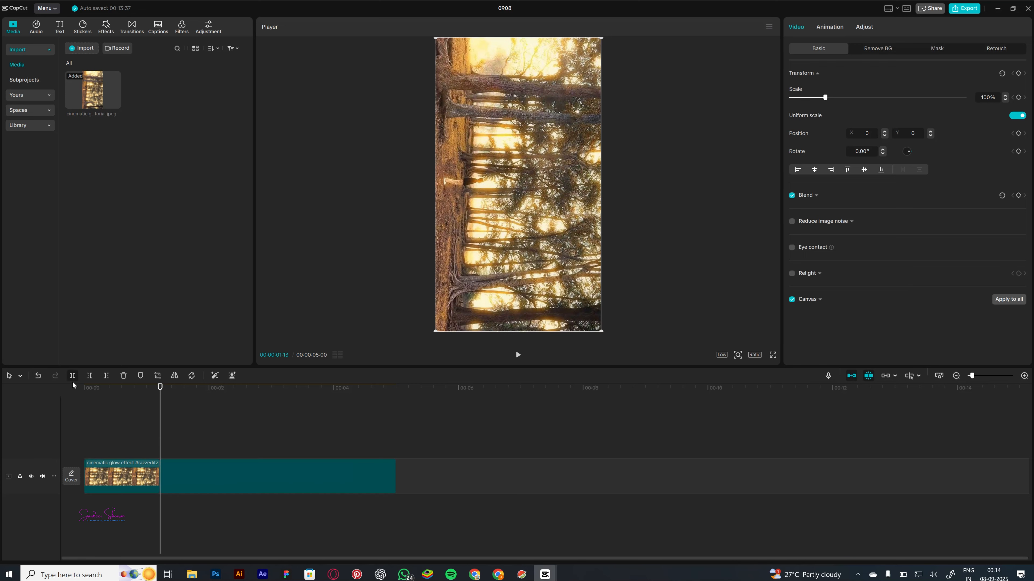
left_click_drag(162, 474, 283, 470)
key("ctrl+z")
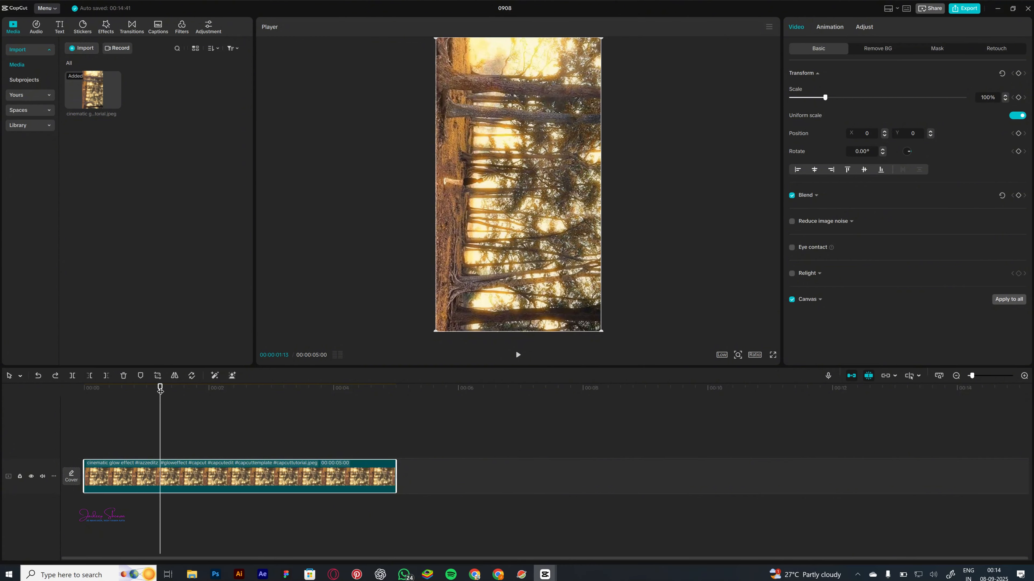
Step: Apply Delete left to the image clip at 00:00:01:08 and undo the trim
left_click_drag(160, 390, 154, 390)
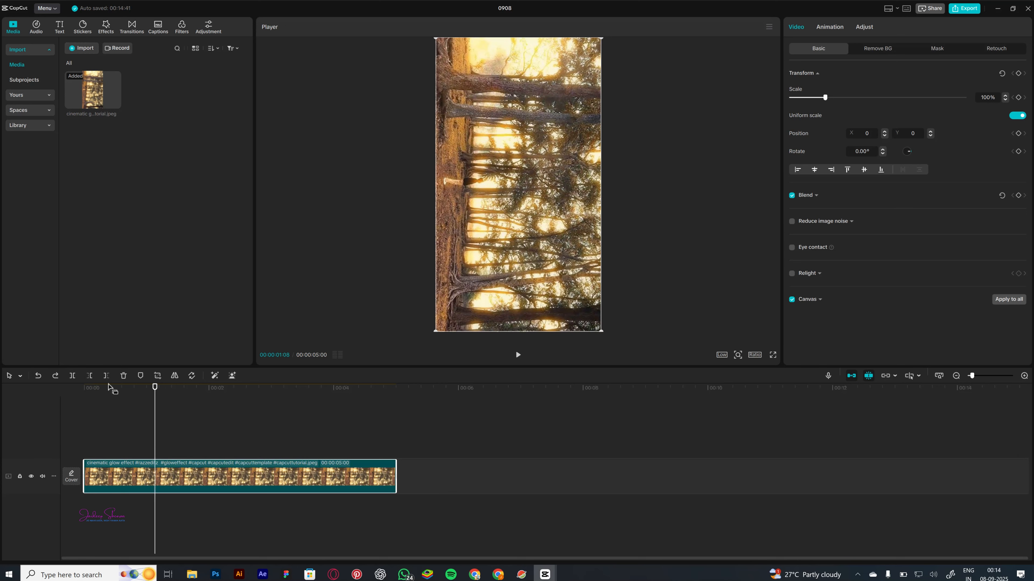
left_click(90, 376)
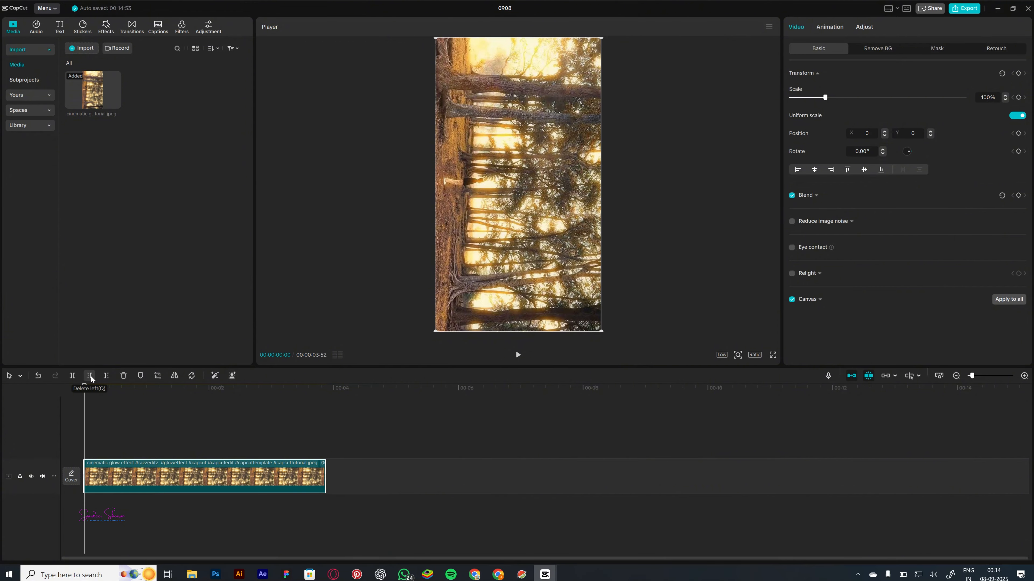
key("ctrl+z")
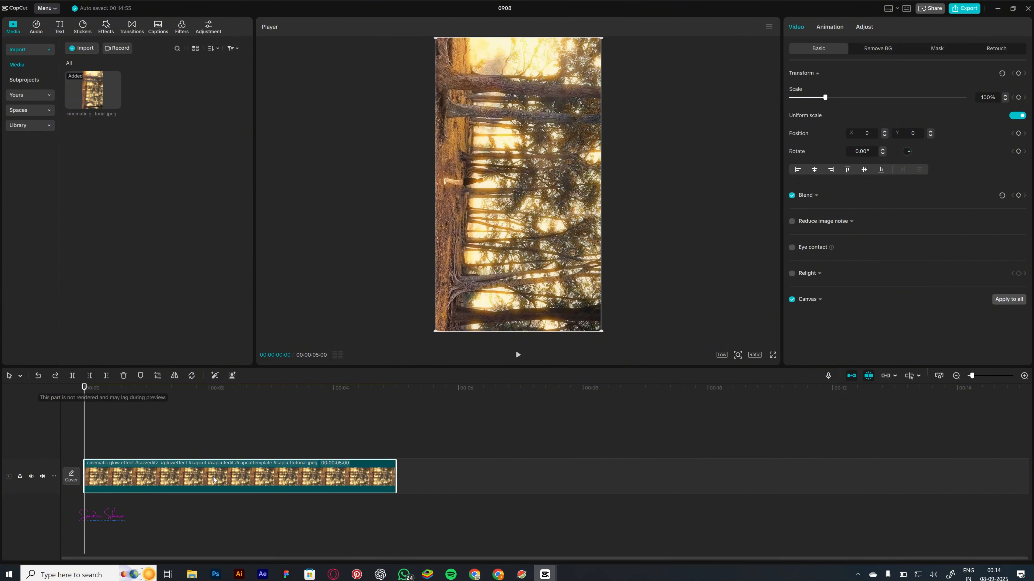
Step: Place a copy of the image clip on the track above and delete its portion before 00:00:01:32
left_click_drag(213, 487, 208, 449)
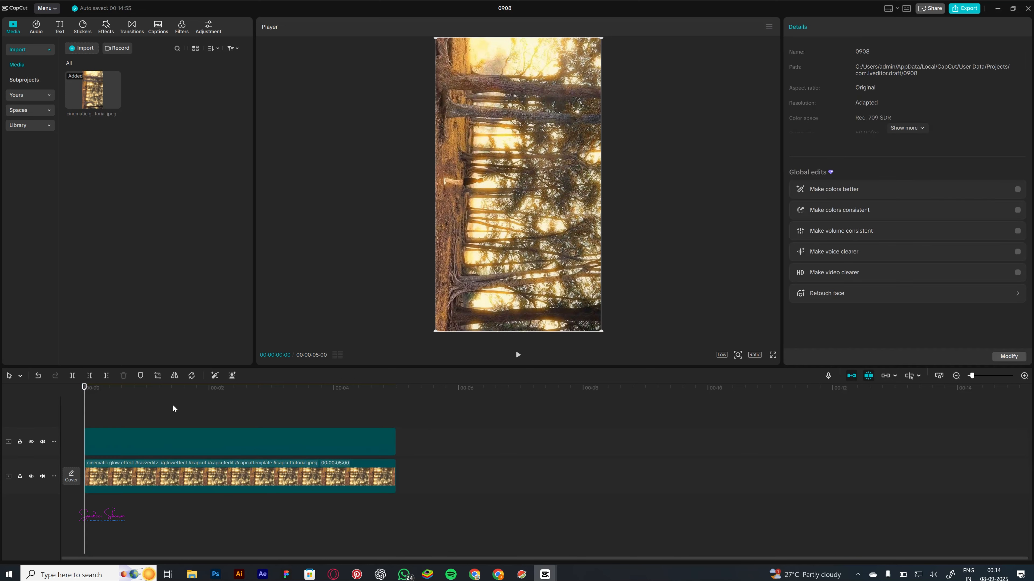
left_click(179, 414)
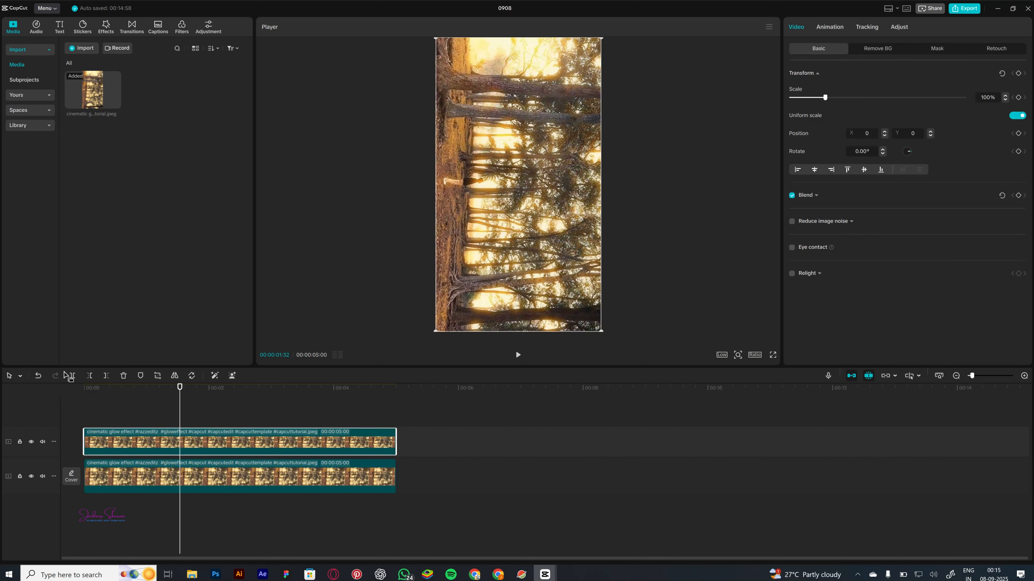
left_click(90, 376)
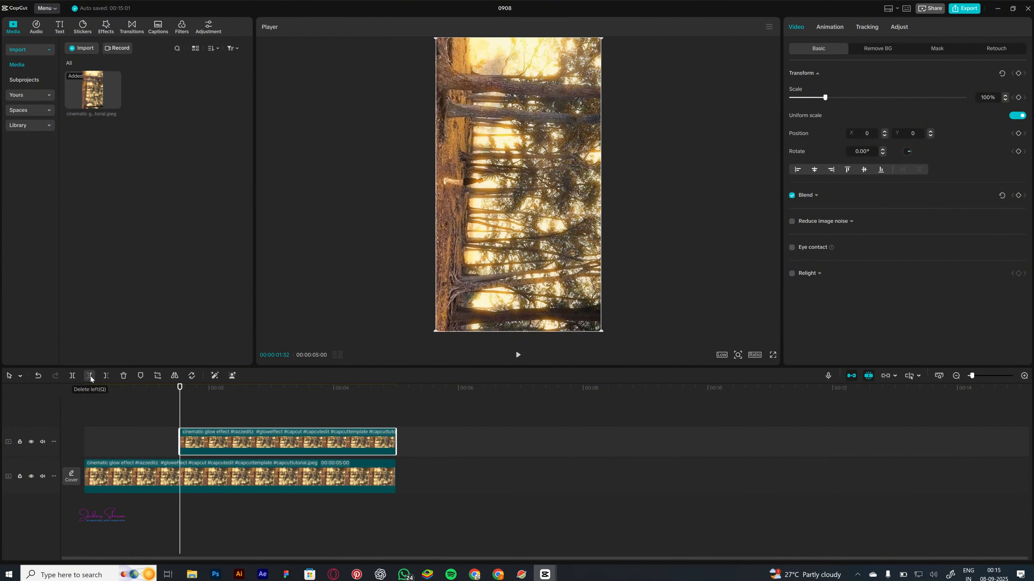
Step: Delete the portion of the upper-track clip after 00:00:02:33
left_click(184, 405)
left_click(243, 408)
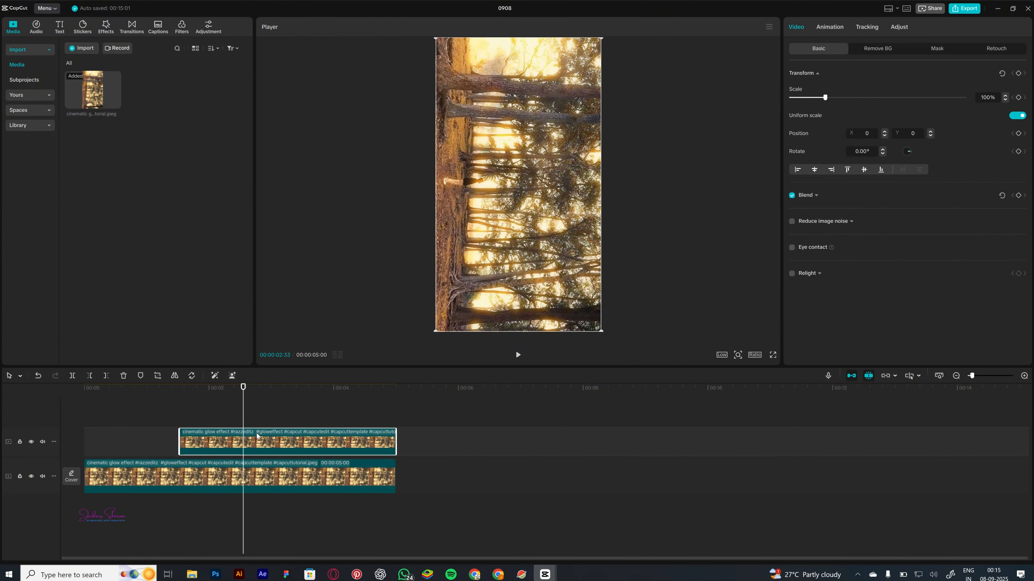
left_click(106, 376)
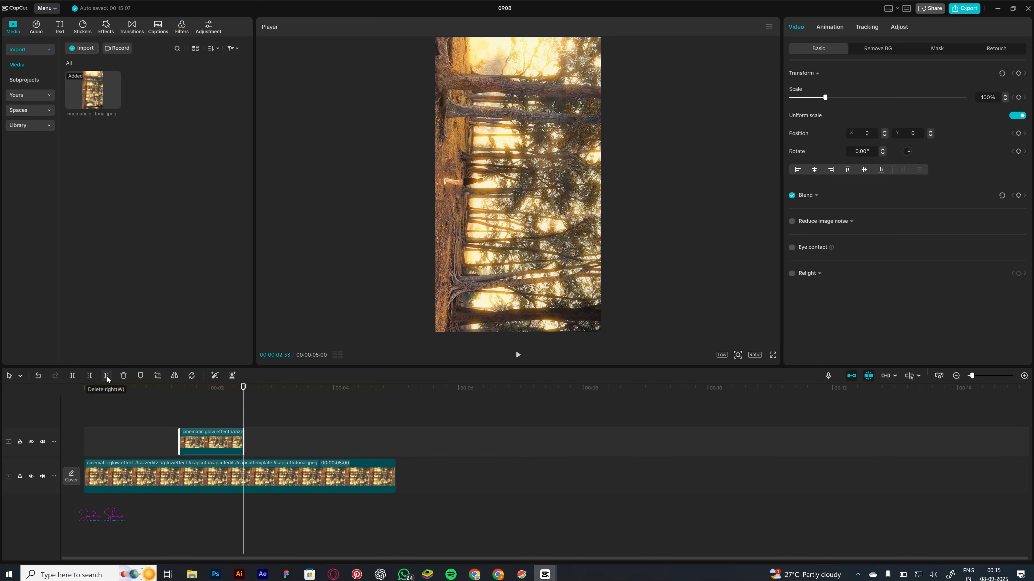
Step: Select the trimmed clip on the upper track and delete it
left_click(288, 428)
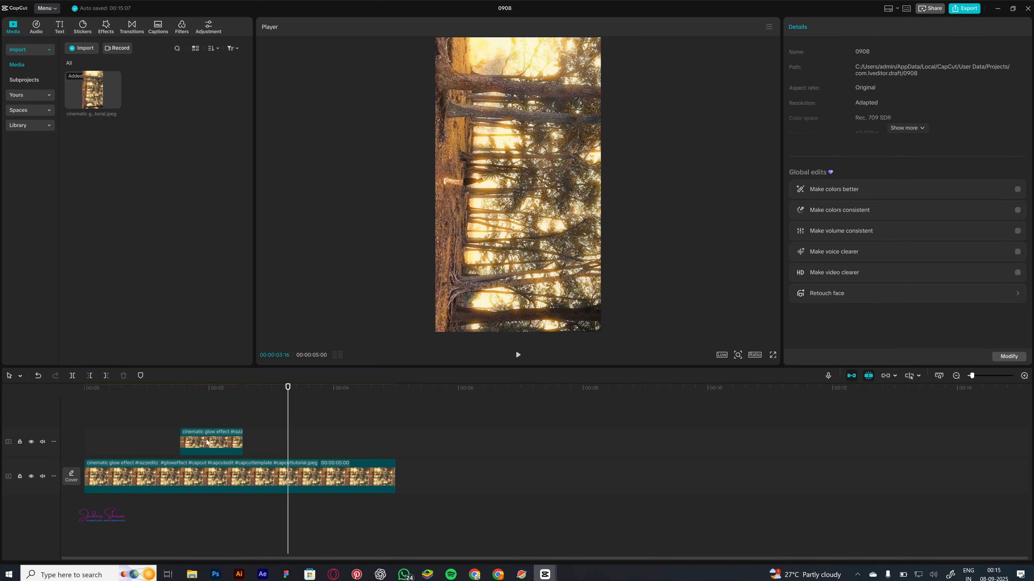
left_click(215, 440)
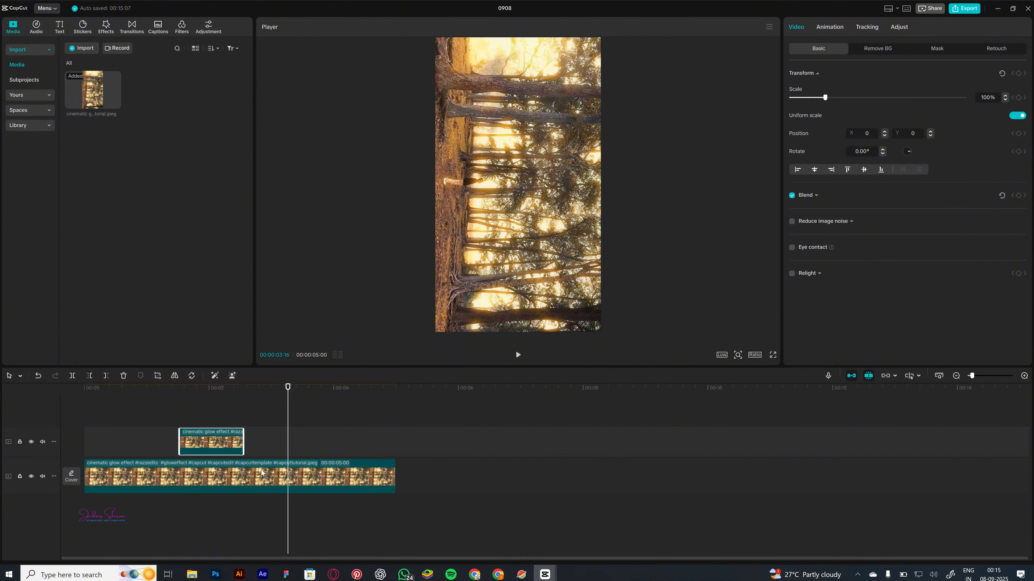
left_click(225, 474)
left_click(230, 441)
left_click(124, 375)
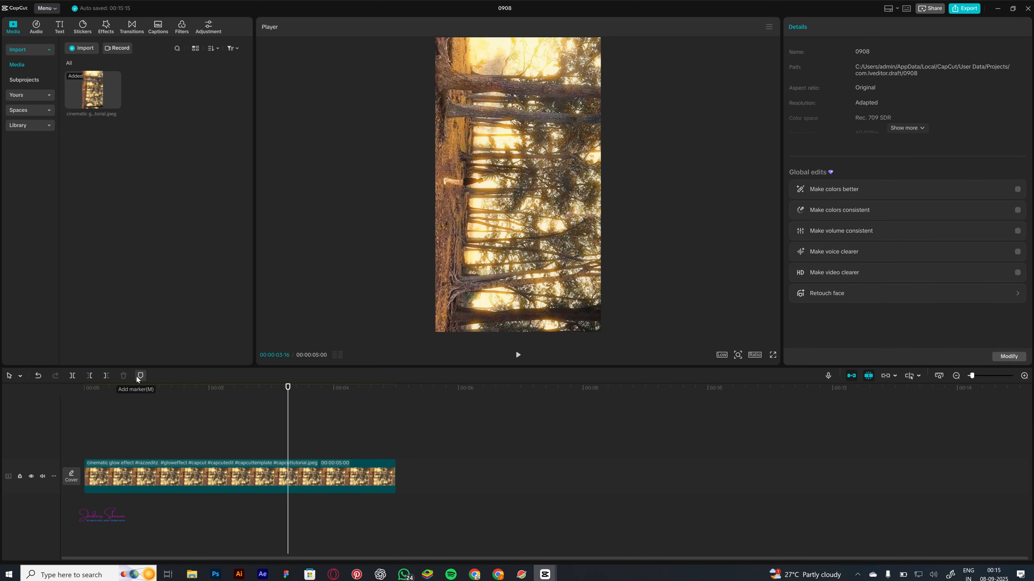
Step: Add a timeline marker at 00:00:02:00, and return the playhead to it from 00:00:03:07
left_click(209, 442)
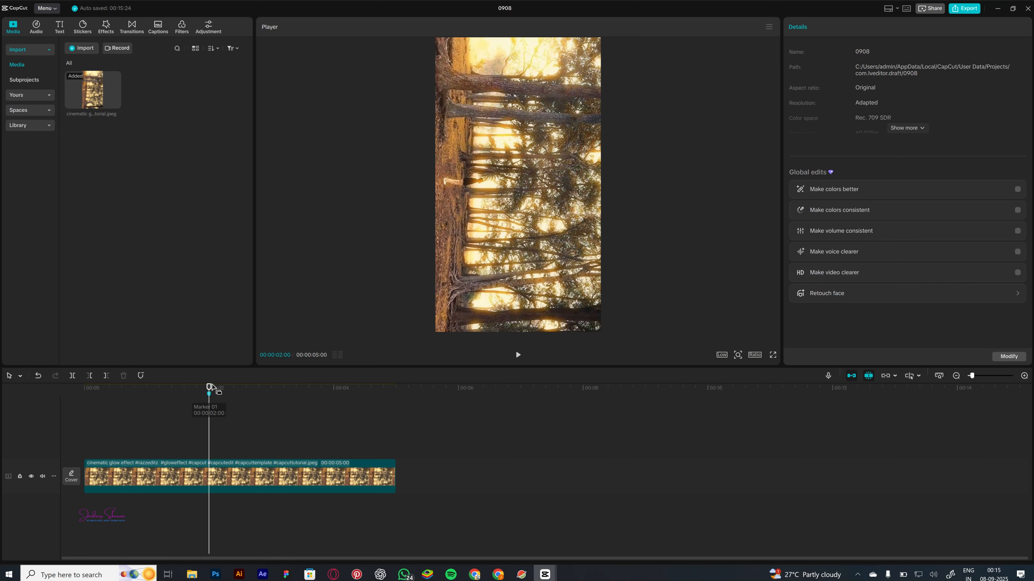
left_click(225, 389)
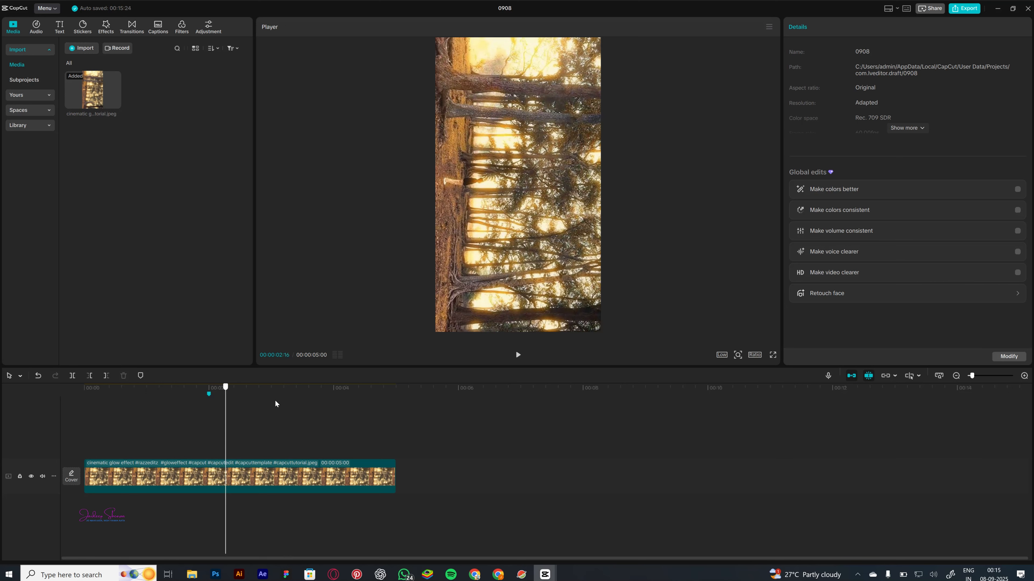
left_click(278, 391)
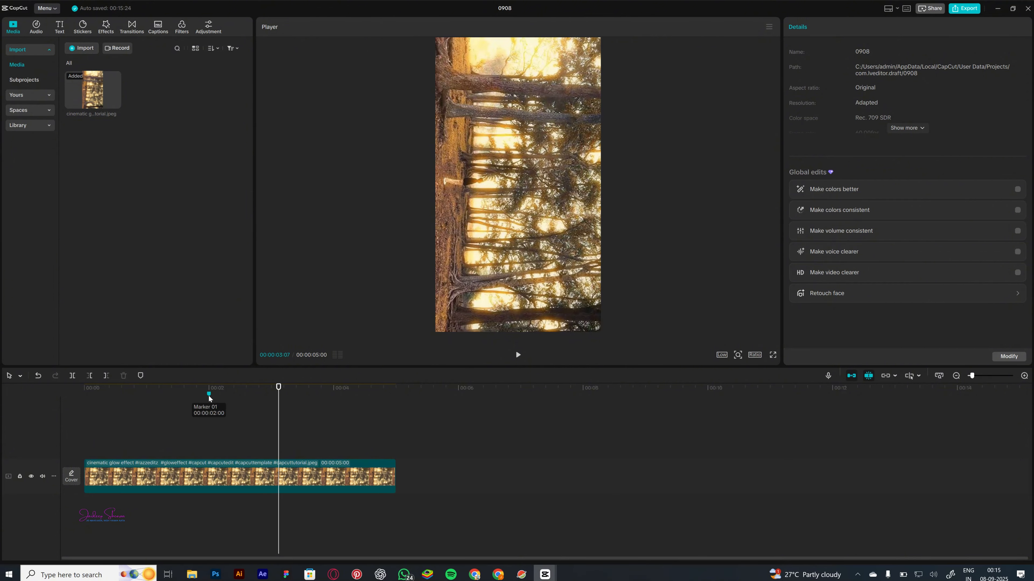
left_click(208, 394)
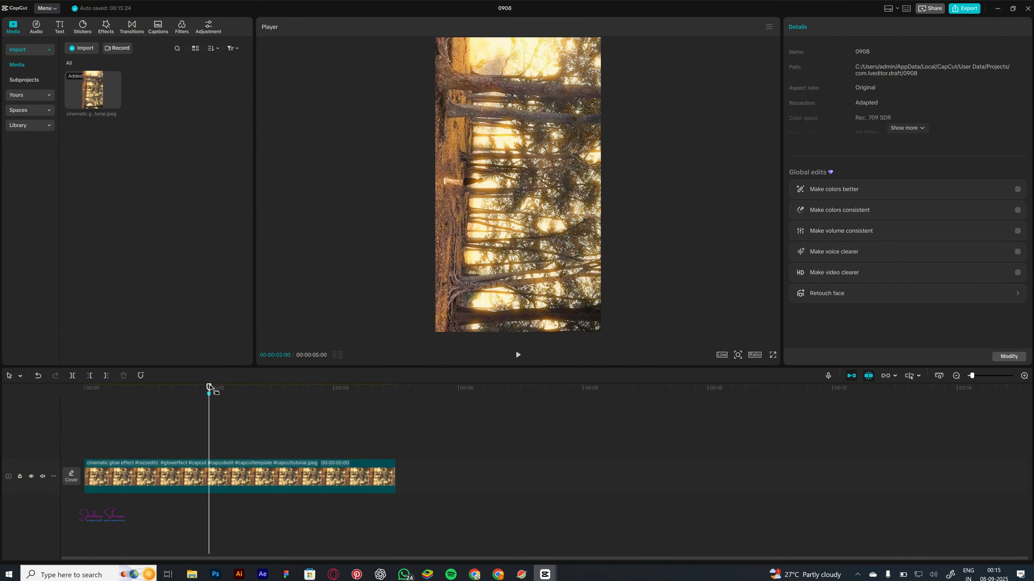
Step: Return the playhead to the marker at 00:00:02:00 once more and remove the marker
left_click(288, 393)
left_click(210, 395)
left_click(141, 375)
Step: Open the Voiceover recorder to view its input device, volume and voice options, and close it
left_click(828, 375)
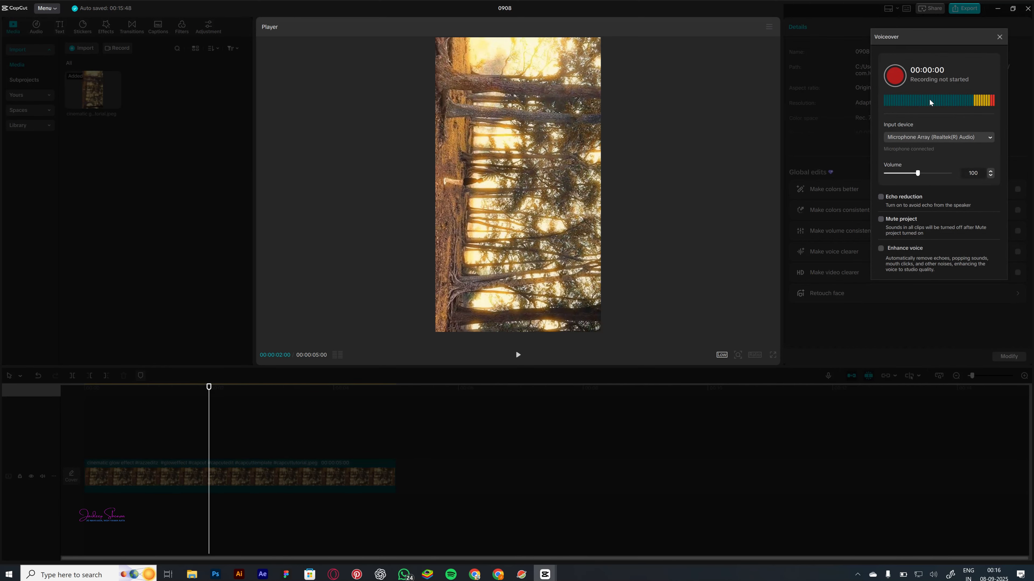
left_click(998, 37)
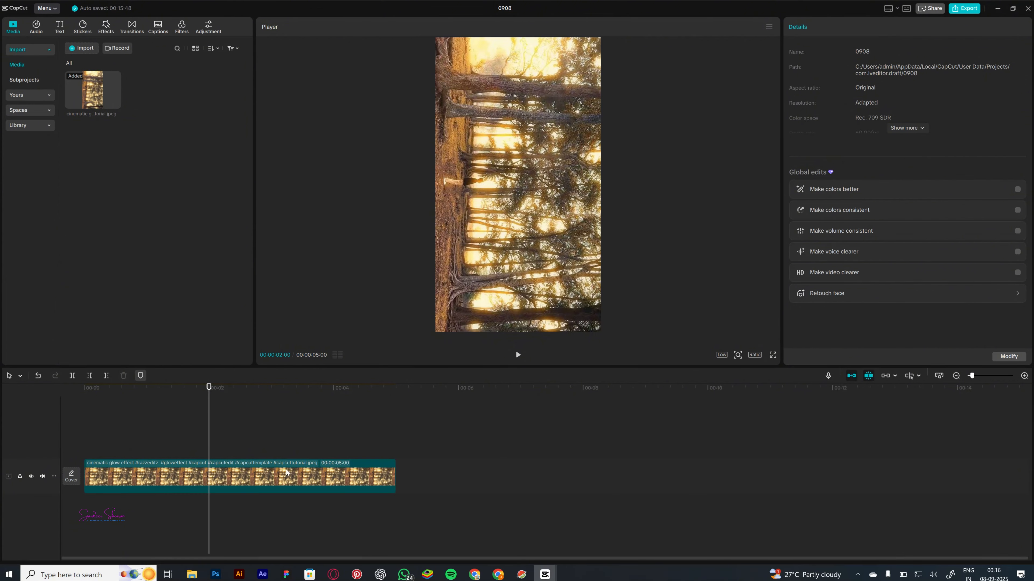
Step: Copy the image clip onto the track above and move the copy to start at 00:00:01:26
left_click_drag(321, 460, 270, 443)
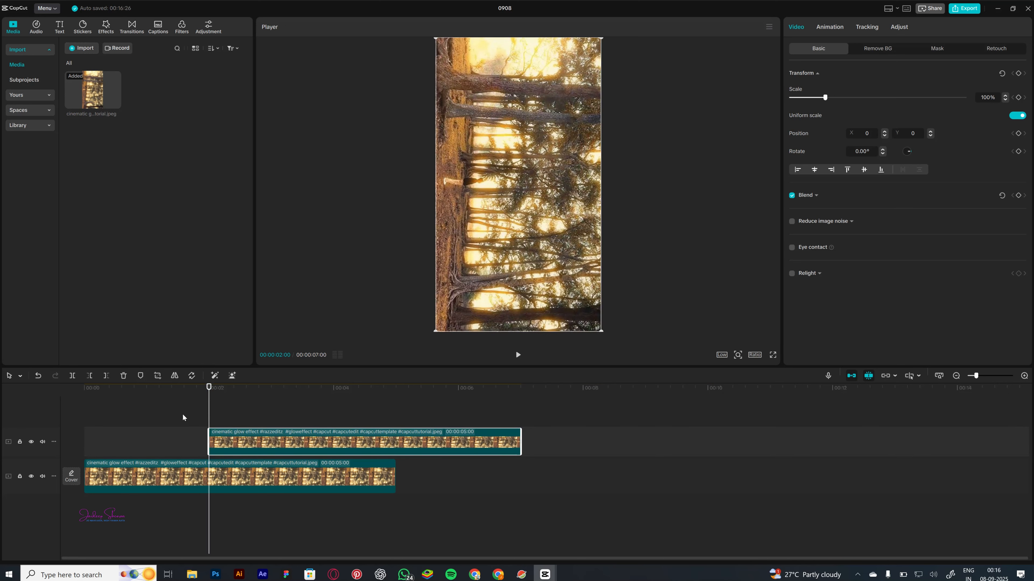
left_click(174, 413)
left_click_drag(301, 441, 266, 442)
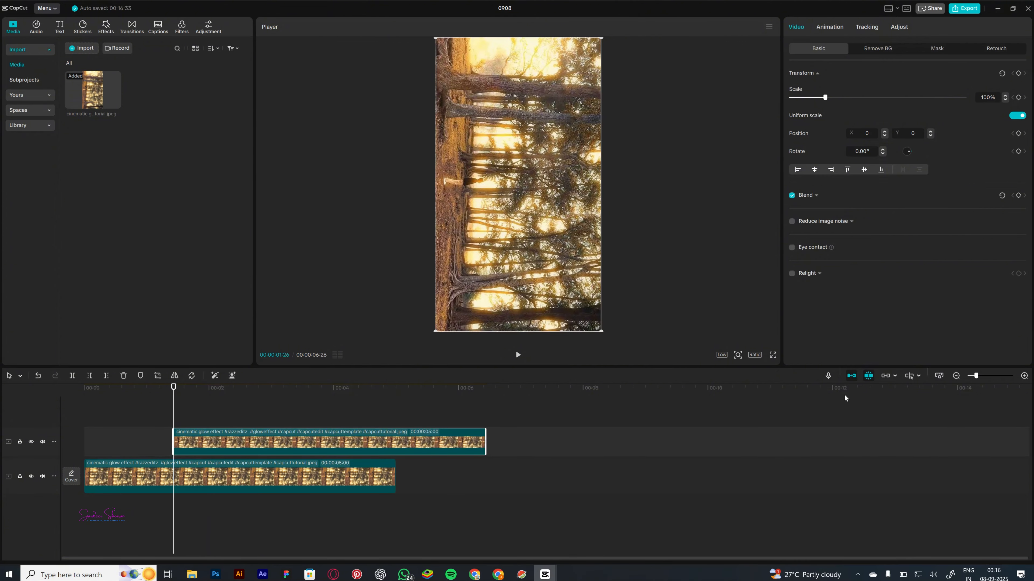
Step: Shift the upper-track clip slightly later with the main track magnet on
left_click(850, 376)
left_click_drag(373, 445, 400, 447)
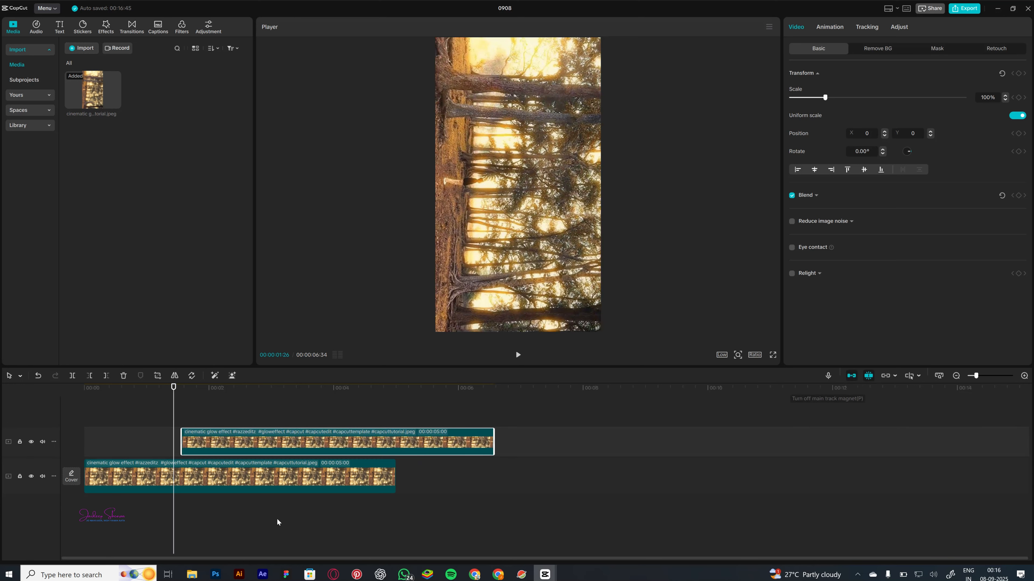
Step: Turn off auto snapping and move the upper-track clip to the timeline start, leaving the playhead at 00:00:02:13
left_click(867, 375)
left_click_drag(333, 438, 132, 437)
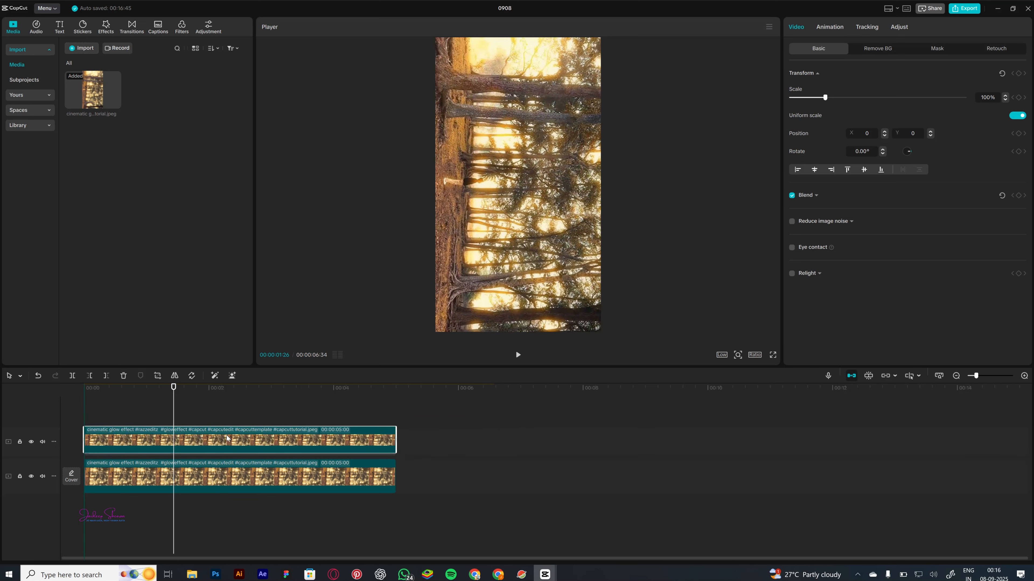
mouse_move(227, 436)
left_mouse_down()
mouse_move(254, 435)
mouse_move(227, 435)
left_mouse_up()
left_click(222, 423)
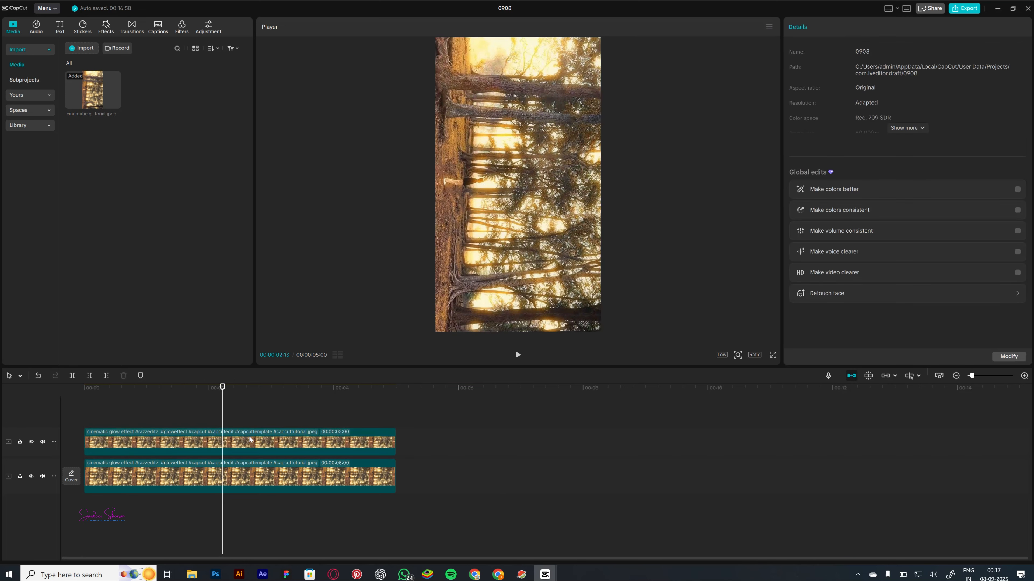
Step: Split the upper-track clip at 00:00:02:13 and move its second half onto a new track above, starting slightly after the playhead
left_click(248, 439)
left_click(70, 376)
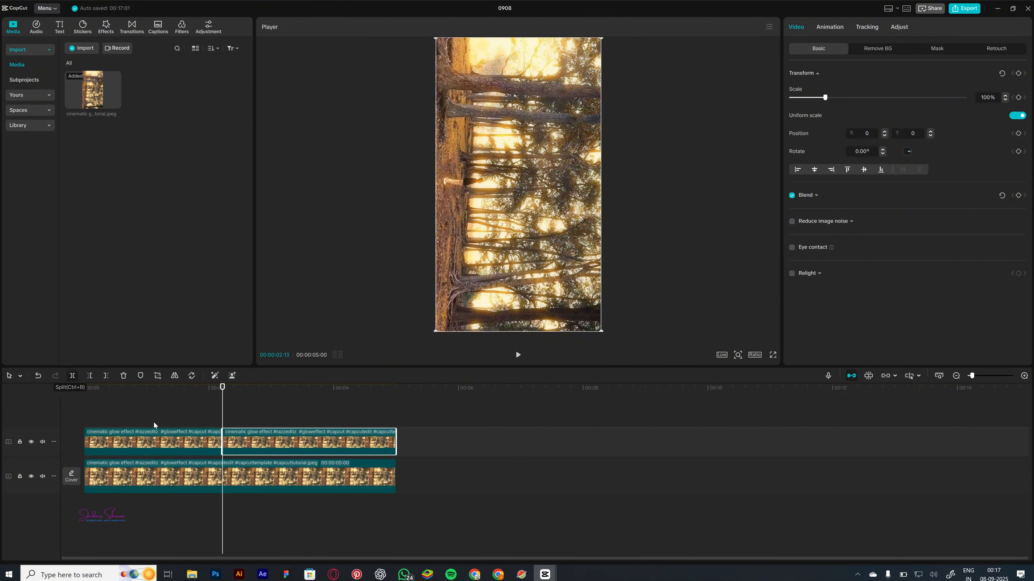
left_click_drag(261, 429, 290, 408)
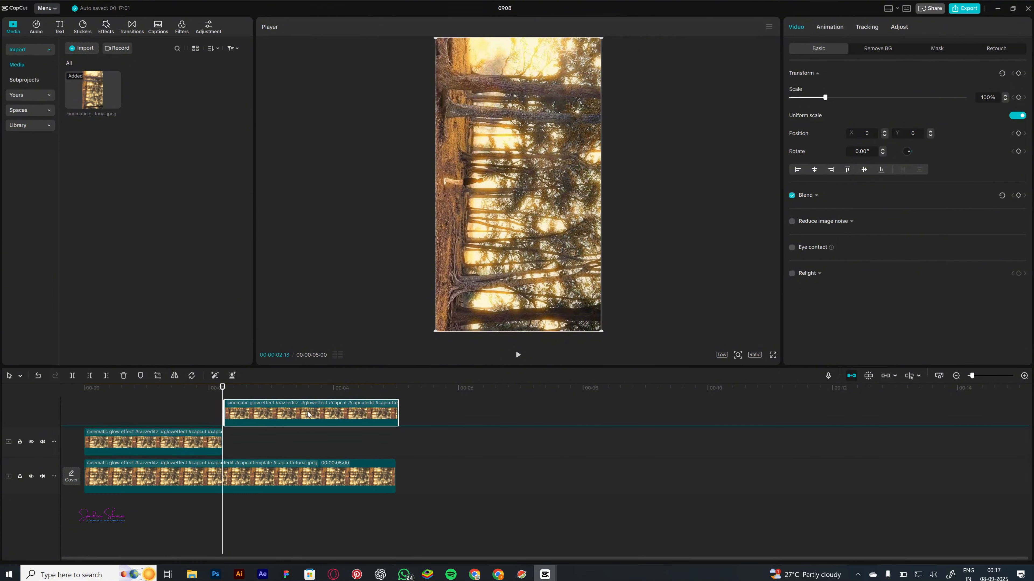
left_click_drag(309, 413, 351, 425)
Step: Turn on auto snapping, snap the clip's second half to the playhead, and return it beside the first half on the track below
left_click(868, 375)
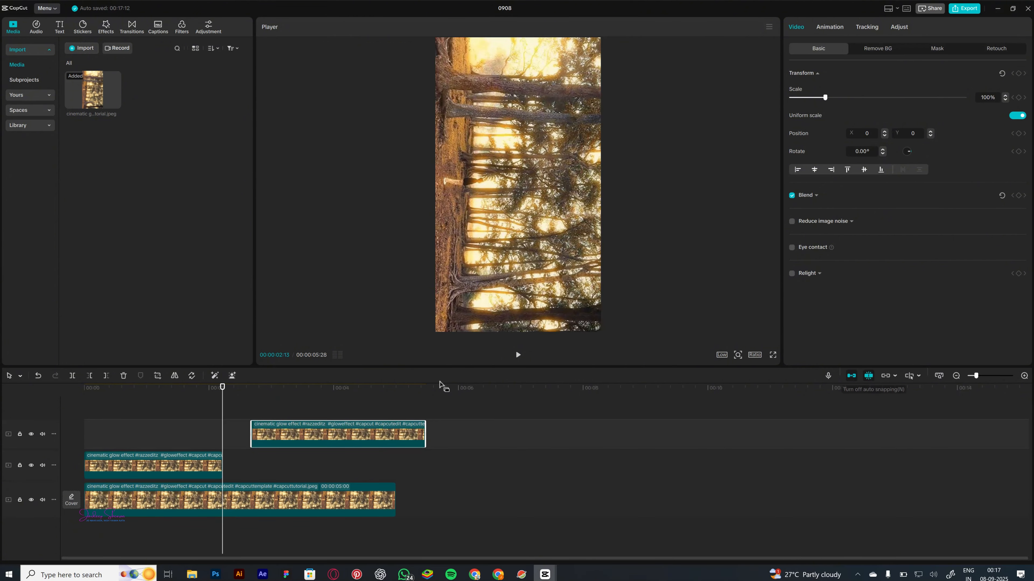
mouse_move(325, 438)
left_mouse_down()
mouse_move(282, 440)
mouse_move(324, 437)
left_mouse_up()
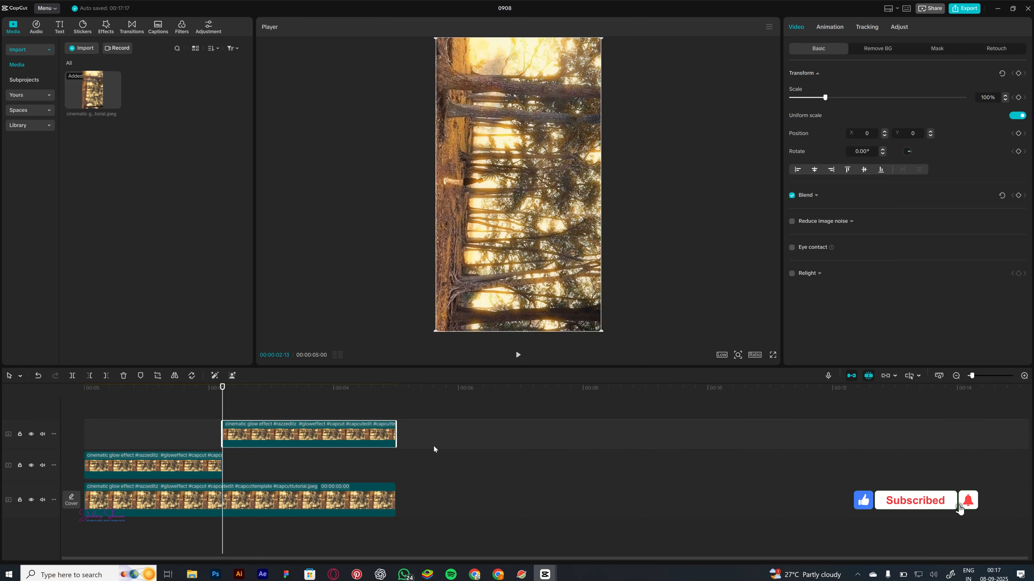
left_click(887, 376)
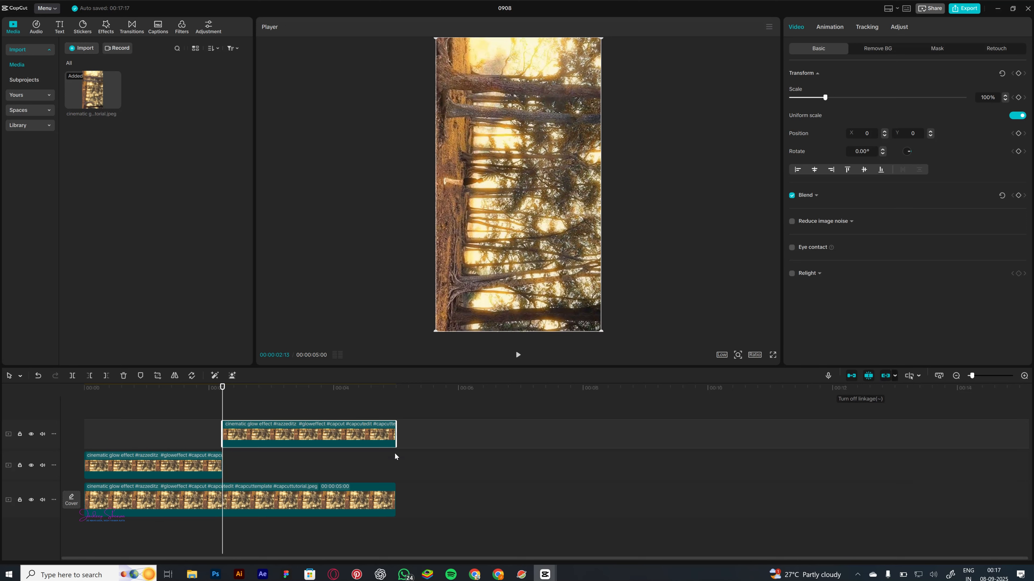
left_click_drag(313, 432, 314, 459)
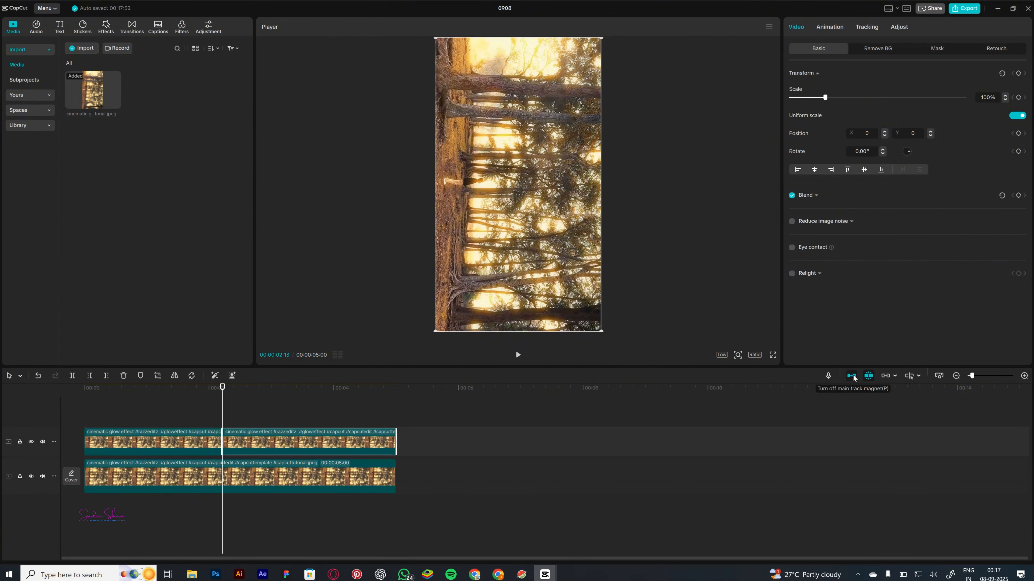
Step: Try the timeline zoom in and out to view the clips at different scales, with the playhead at the clips' end, 00:00:05:00
left_click(938, 376)
left_click_drag(977, 376, 655, 448)
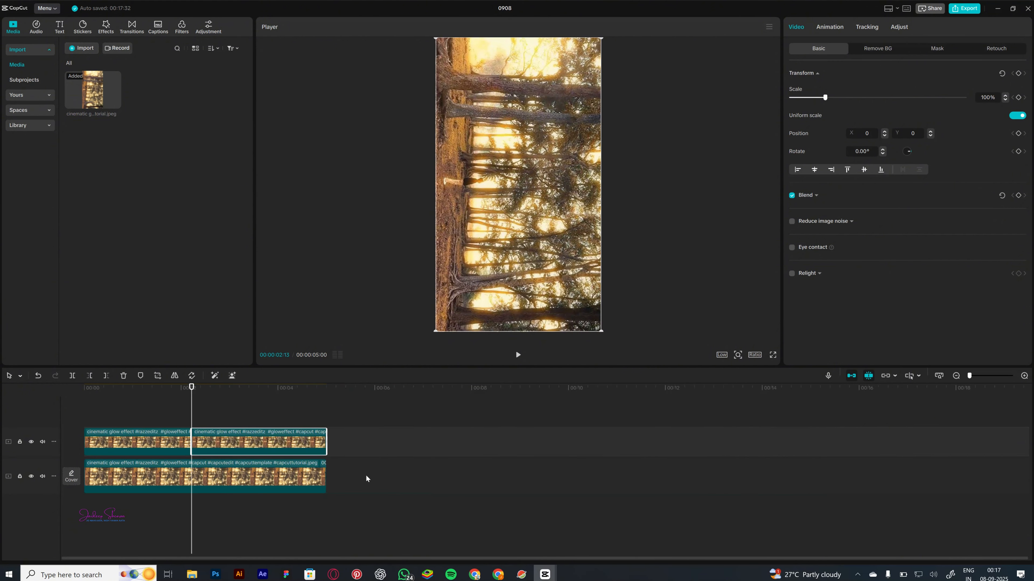
left_click(338, 456)
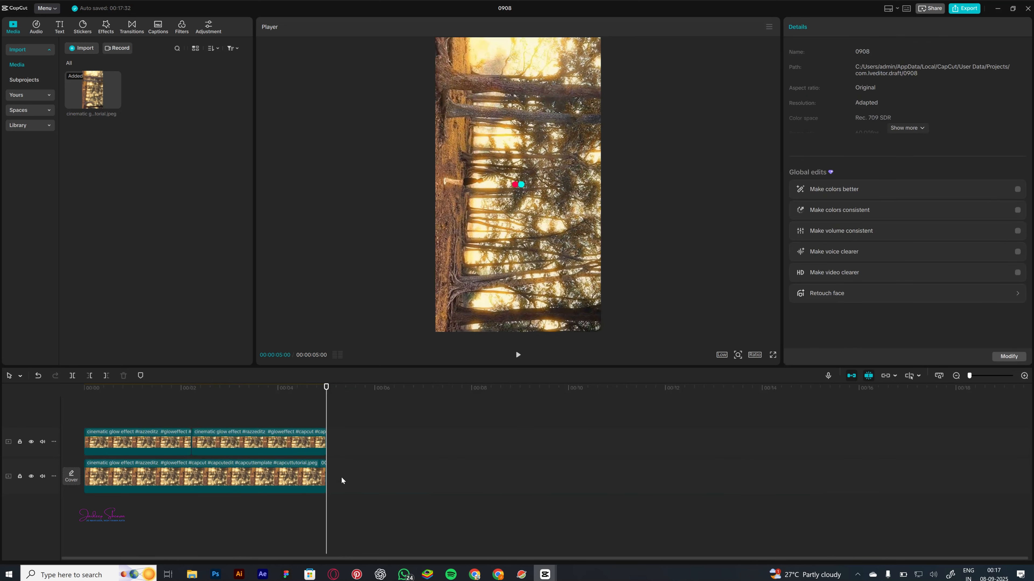
scroll(265, 480, "up", 5)
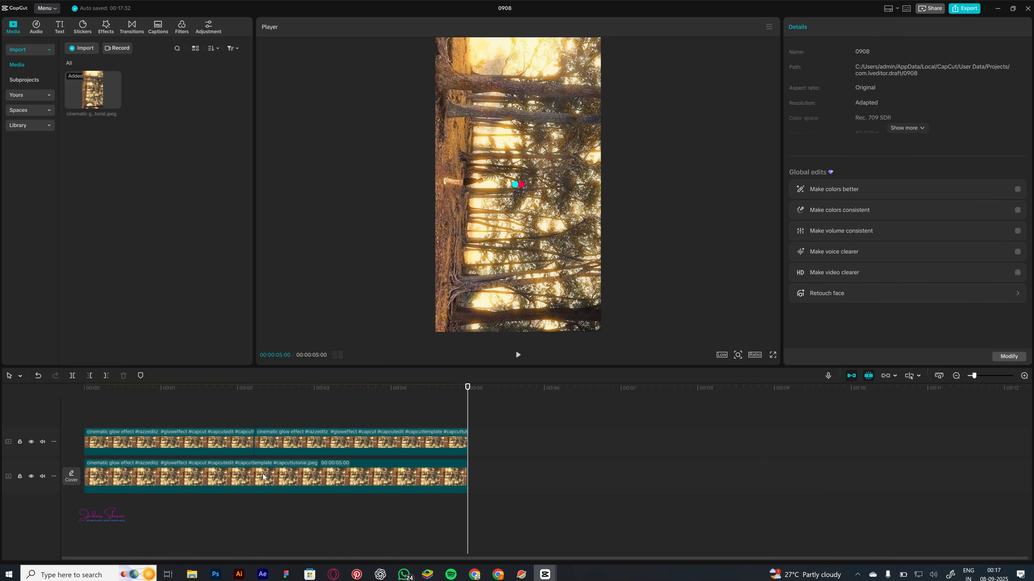
scroll(262, 477, "up", 5)
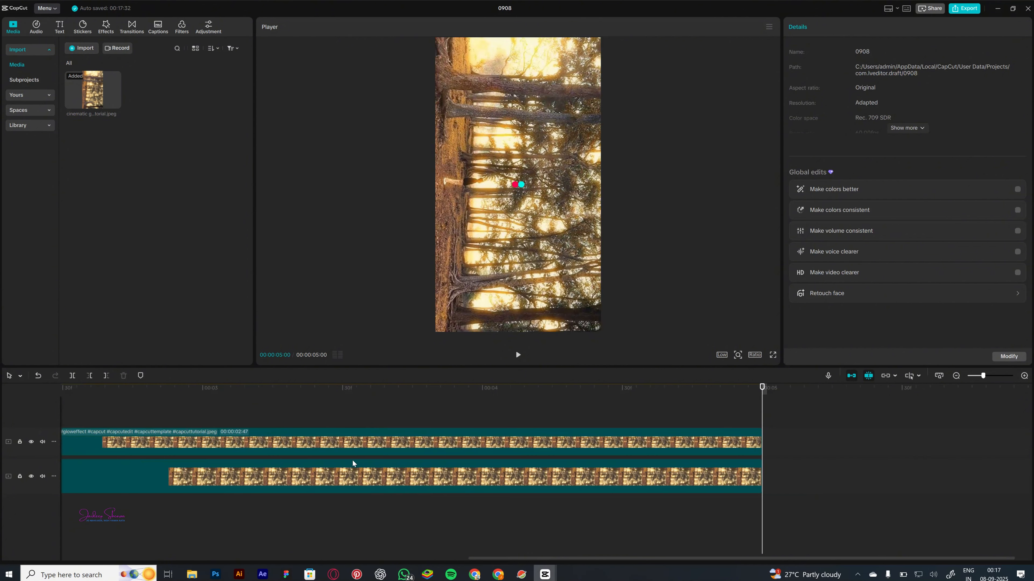
scroll(352, 463, "down", 8)
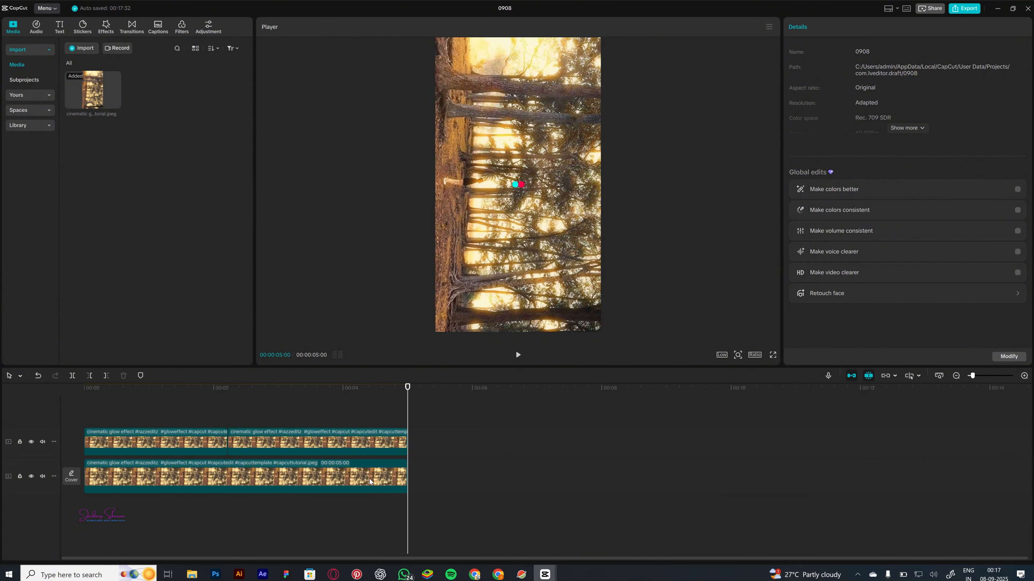
scroll(369, 482, "up", 6)
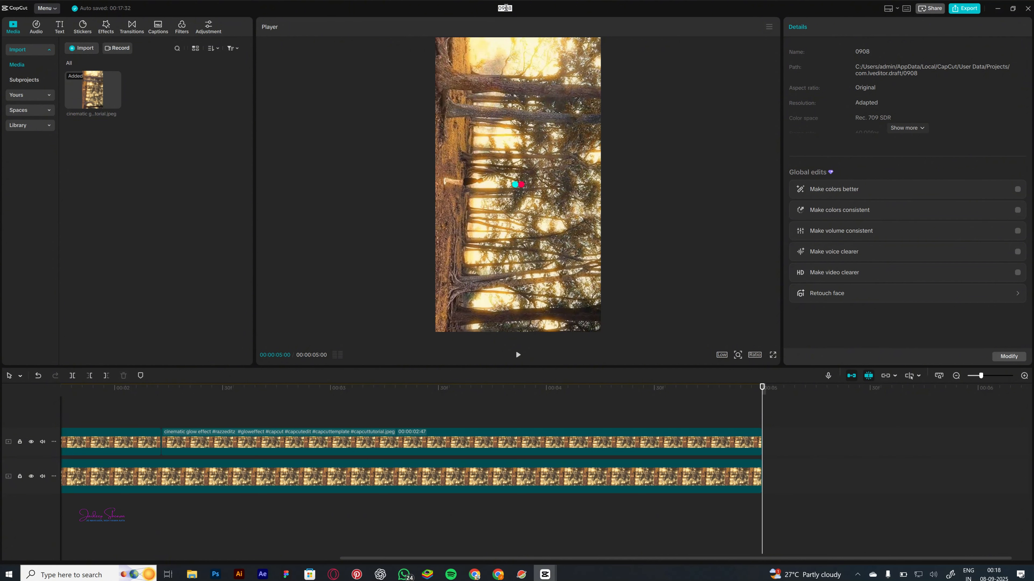
Step: Rename the project to the owner's first name followed by "Project", and view the Share project dialog without creating a link
type("Jaideep Project")
left_click(684, 136)
left_click(930, 9)
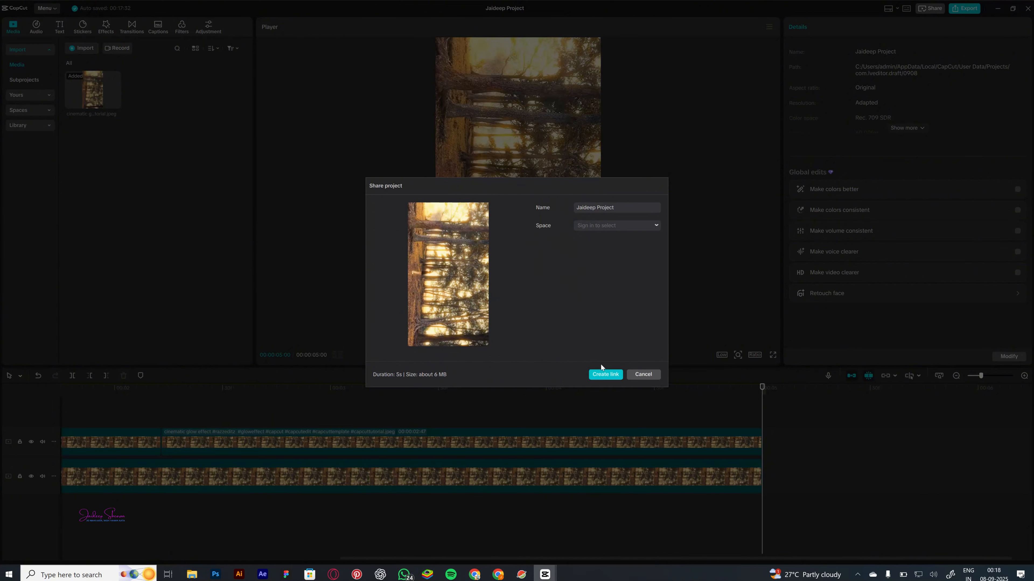
left_click(644, 374)
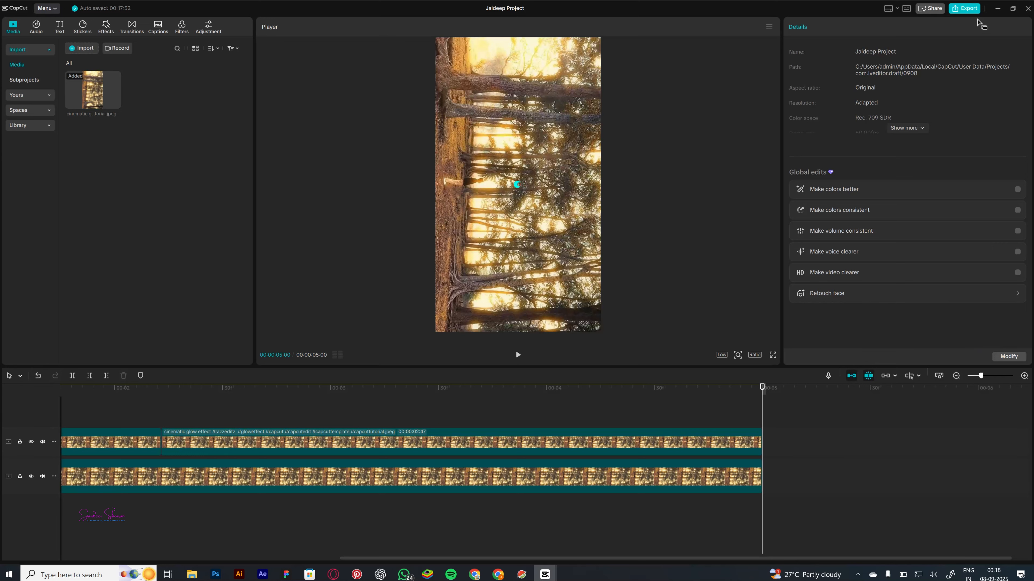
Step: Open the export settings and examine the options for selecting a cover from the video, leaving the cover selection without saving
left_click(965, 9)
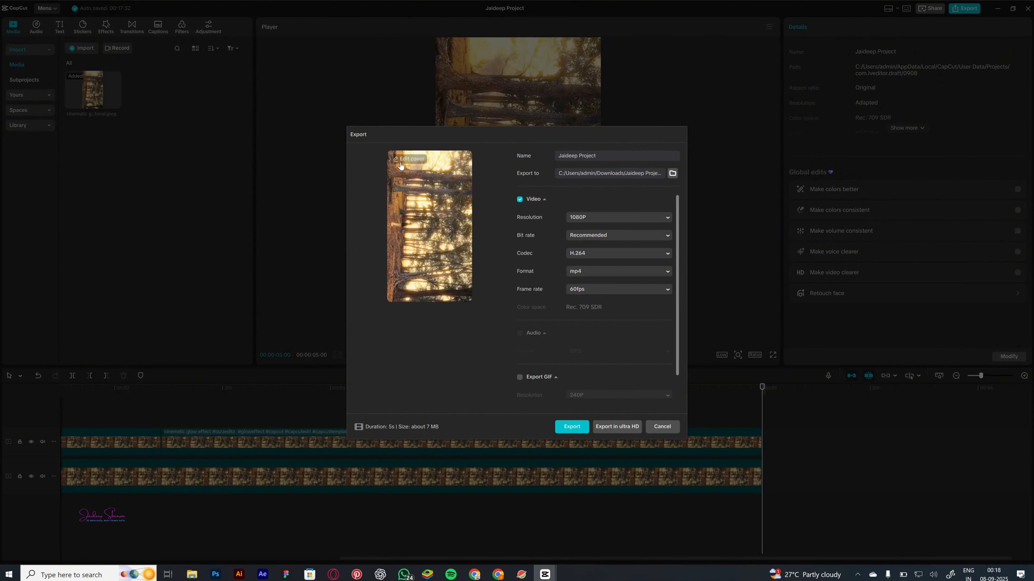
left_click(414, 158)
left_click(472, 394)
left_click(478, 397)
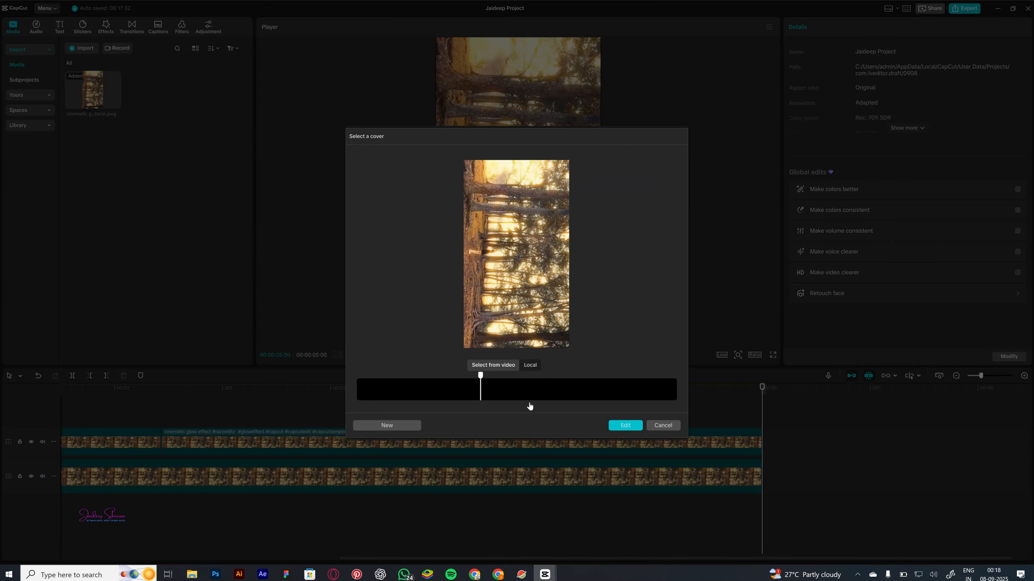
left_click(671, 427)
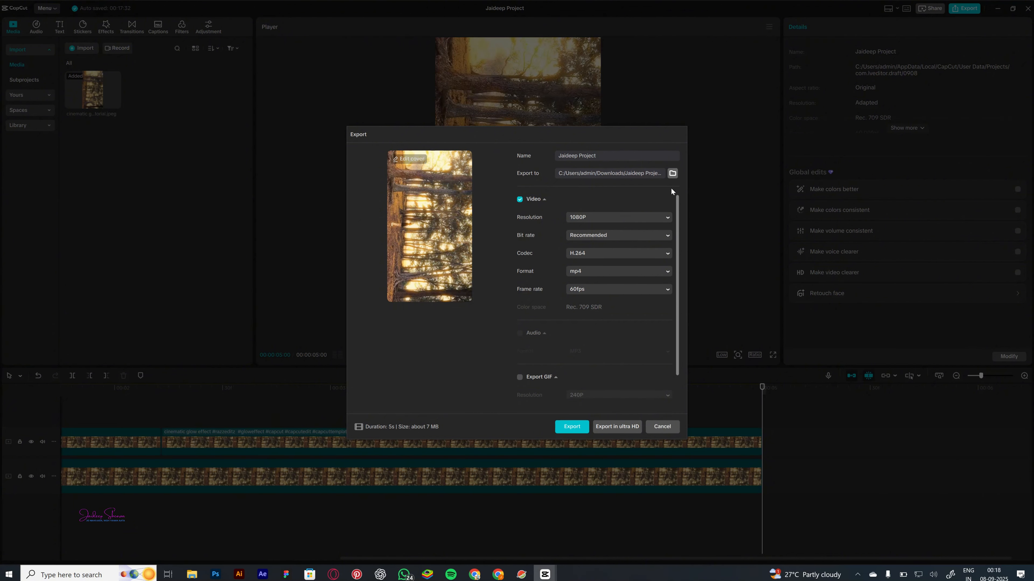
Step: Examine the export resolution choices and the Video section's collapse and enable options, leaving video export enabled at 1080P
left_click(660, 219)
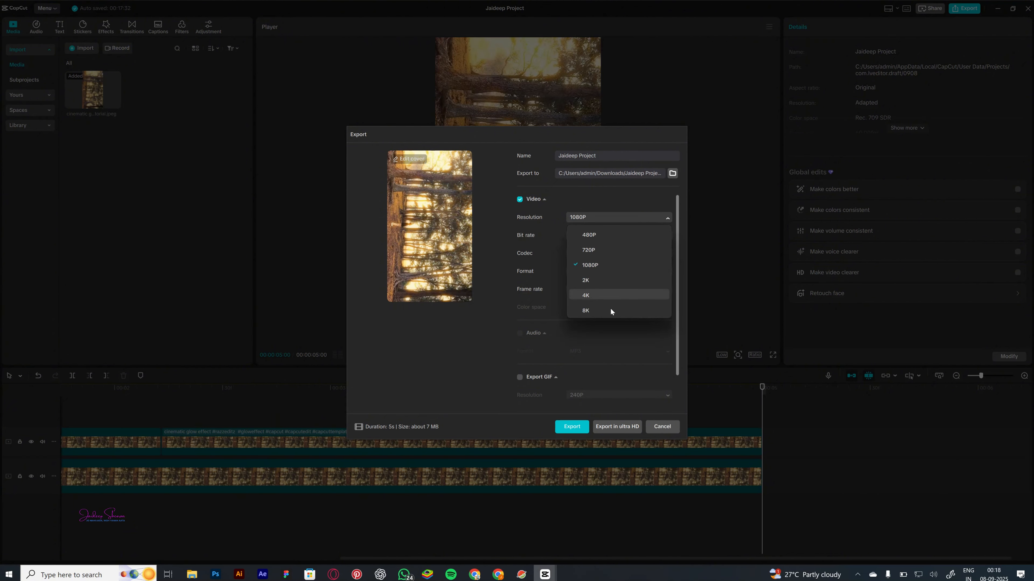
left_click(625, 200)
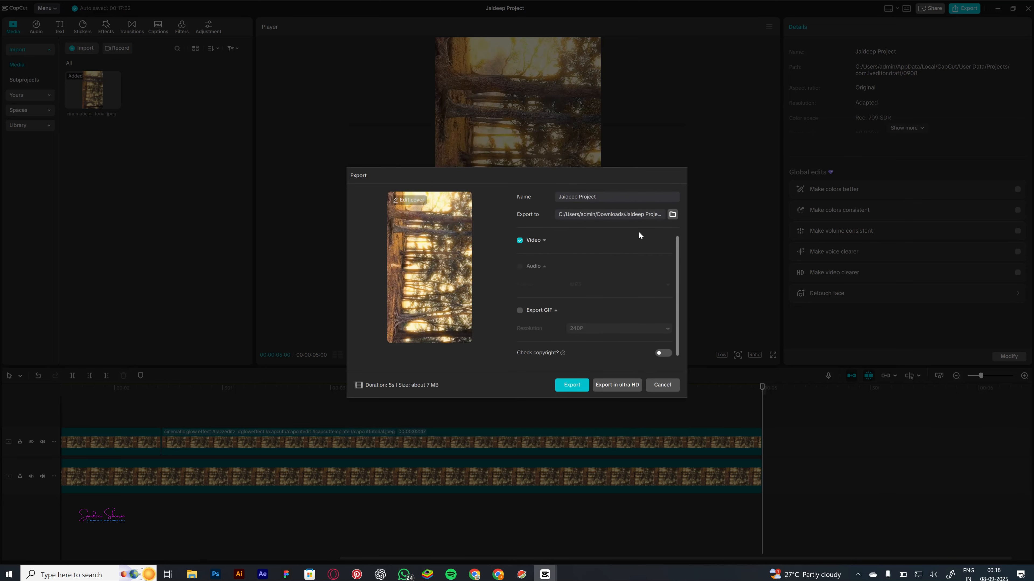
left_click(520, 240)
left_click(543, 240)
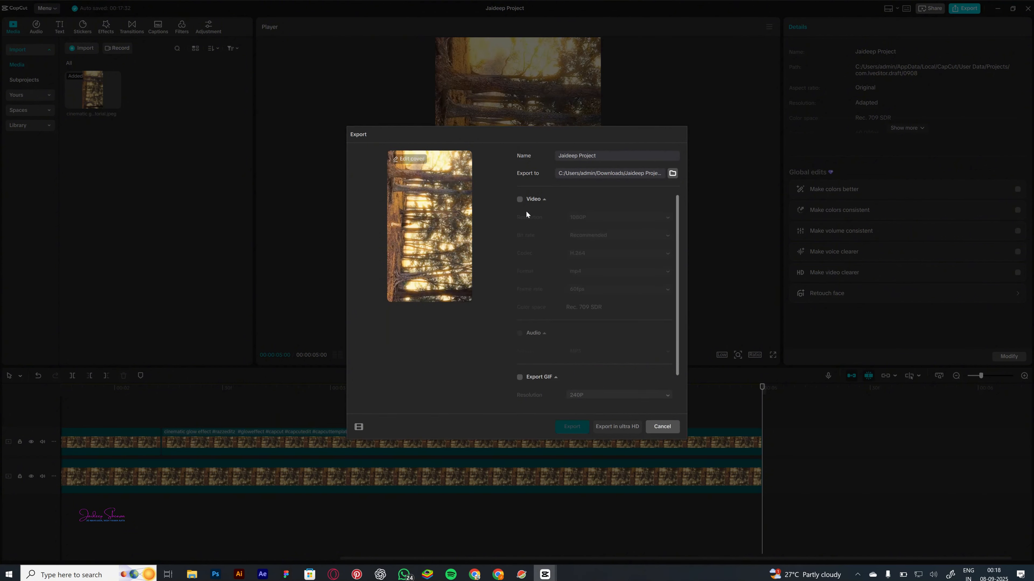
left_click(520, 200)
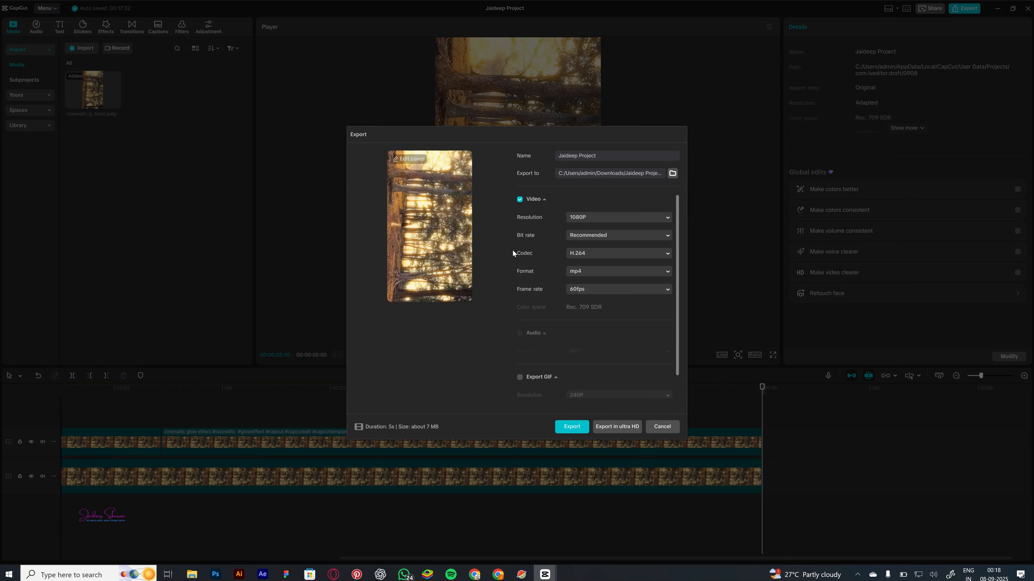
Step: Examine the available export codecs and file formats, keeping H.264 and mp4
left_click(642, 254)
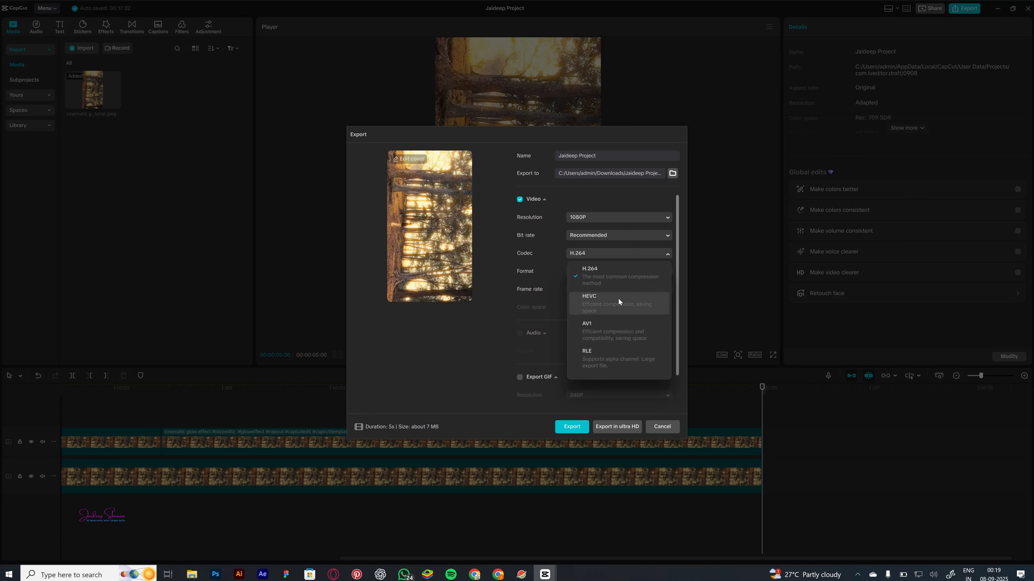
left_click(544, 263)
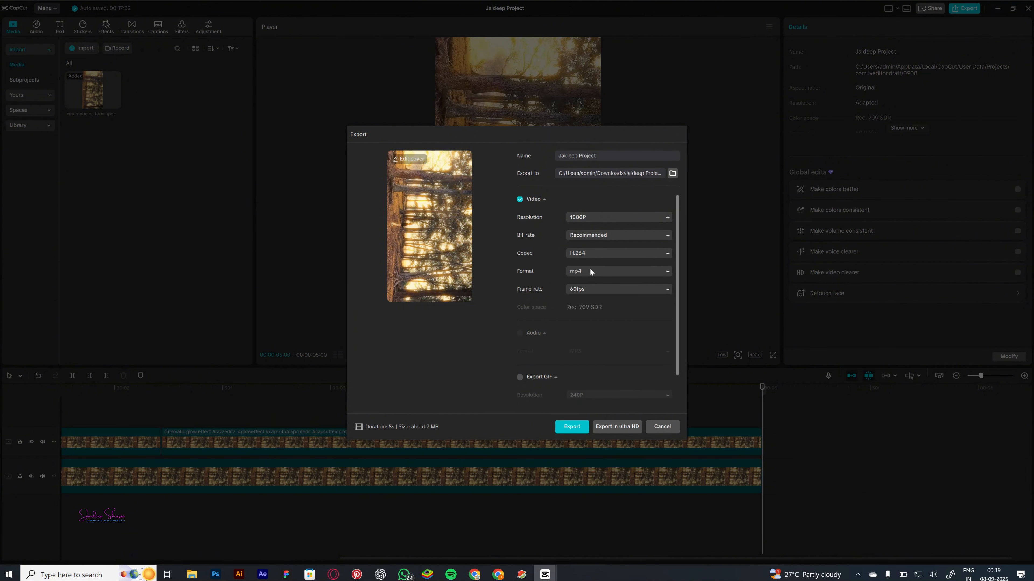
left_click(599, 273)
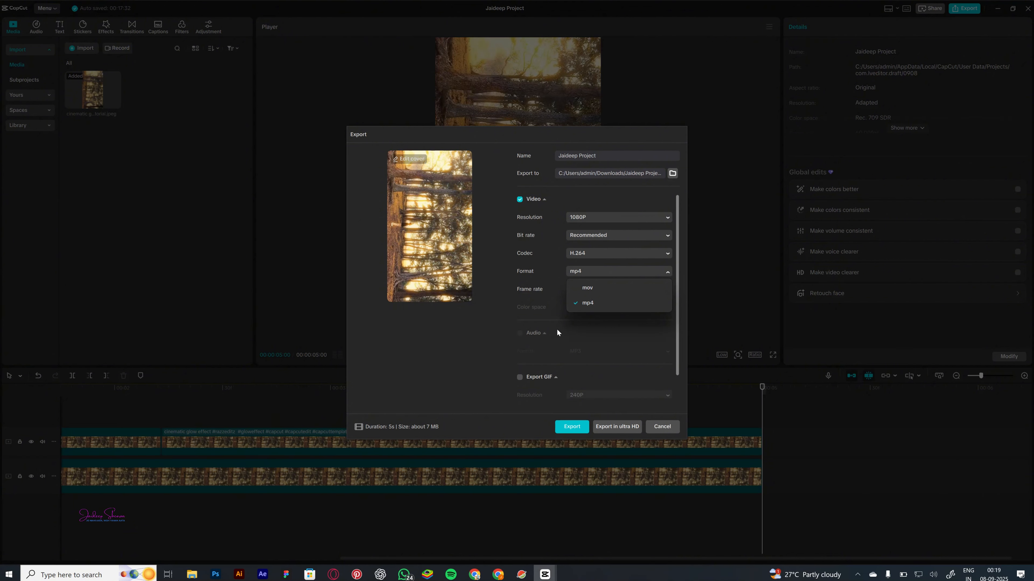
left_click(608, 327)
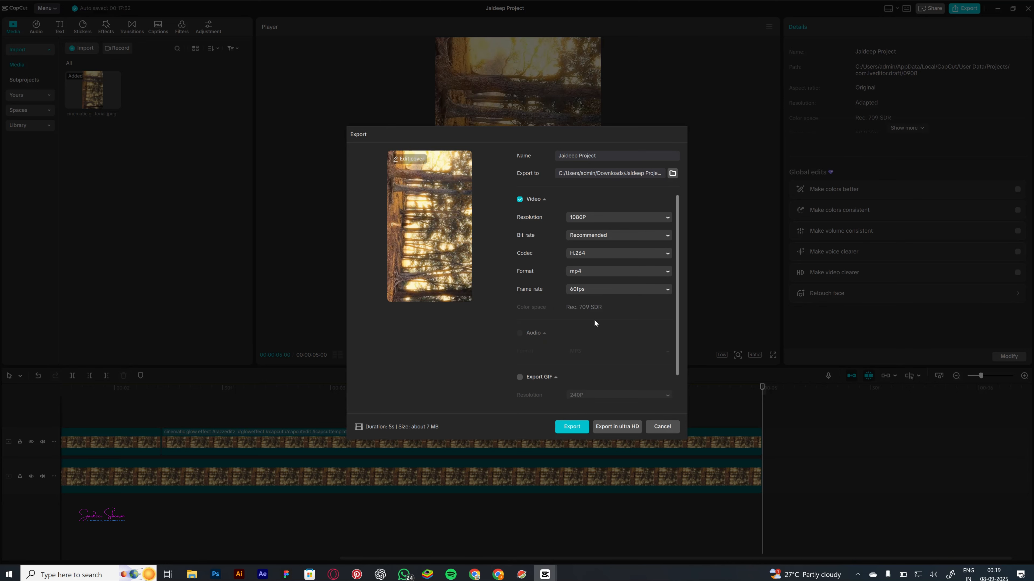
Step: Set the export frame rate to 30fps, export the video, and close the sharing dialog without sharing
left_click(635, 290)
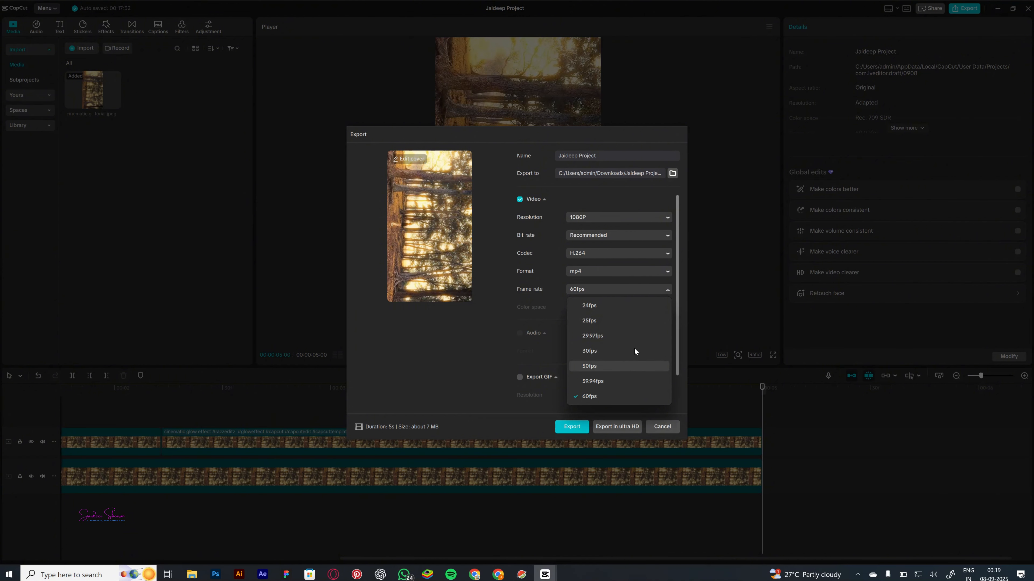
left_click(602, 347)
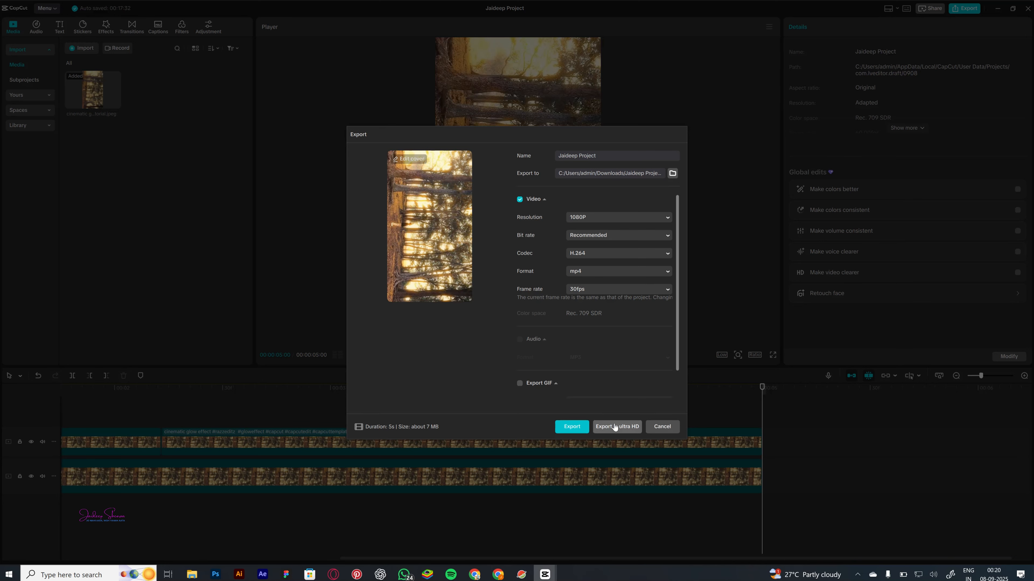
left_click(571, 427)
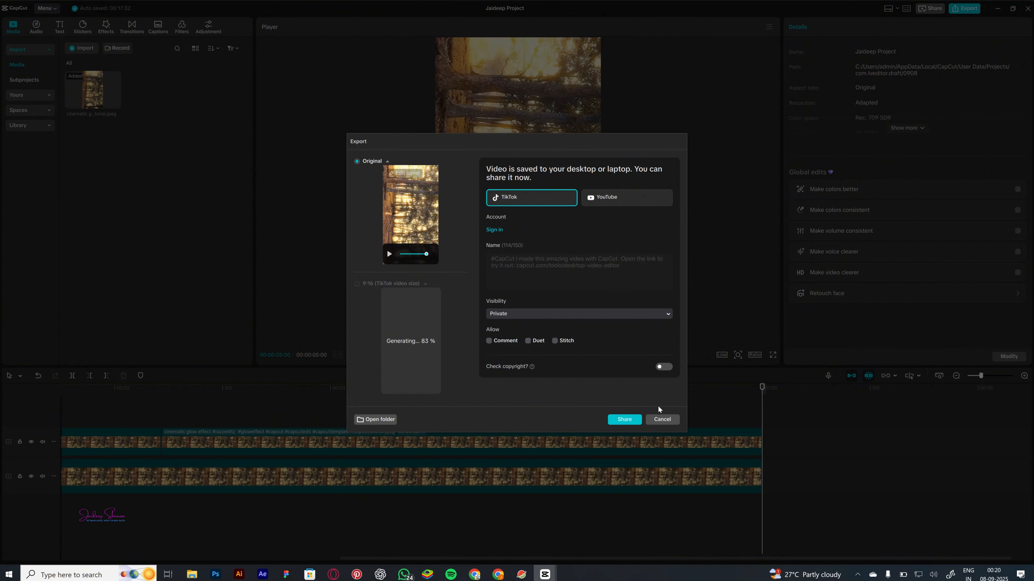
left_click(663, 420)
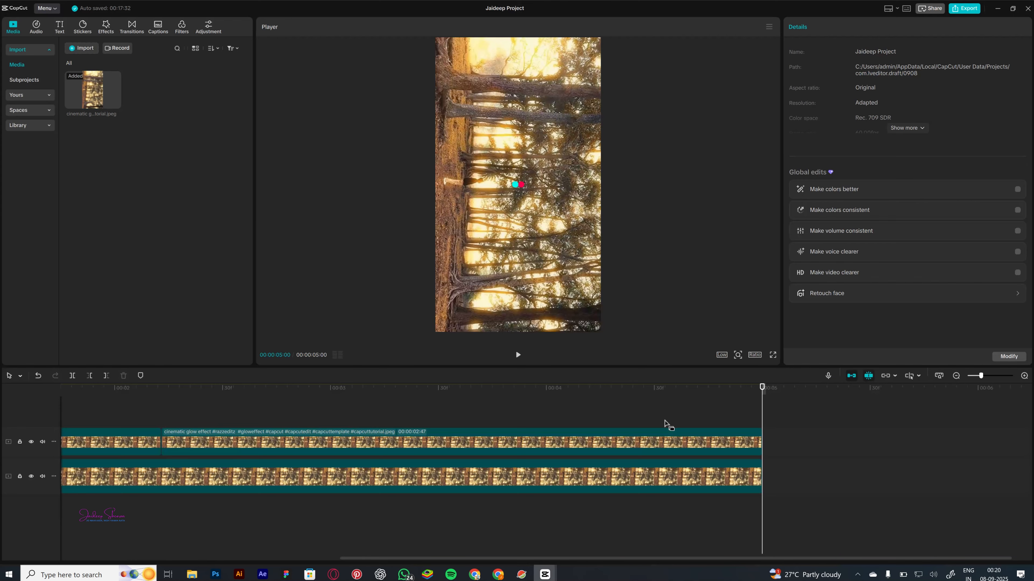